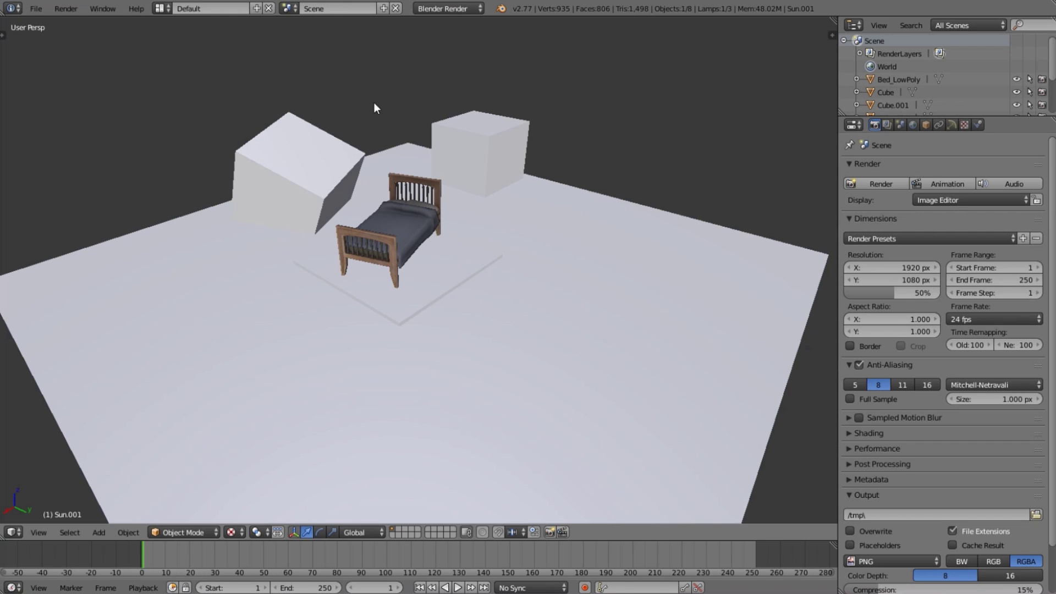
# - Enable the UV: Texture Atlas add-on in the user preferences and save the user settings
pyautogui.click(35, 8)
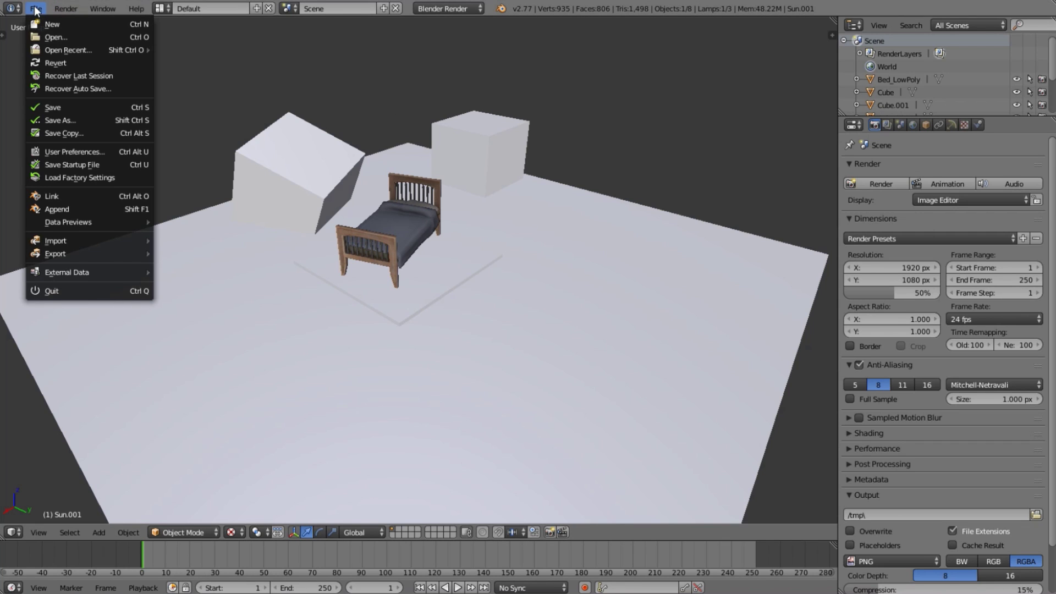
pyautogui.click(103, 153)
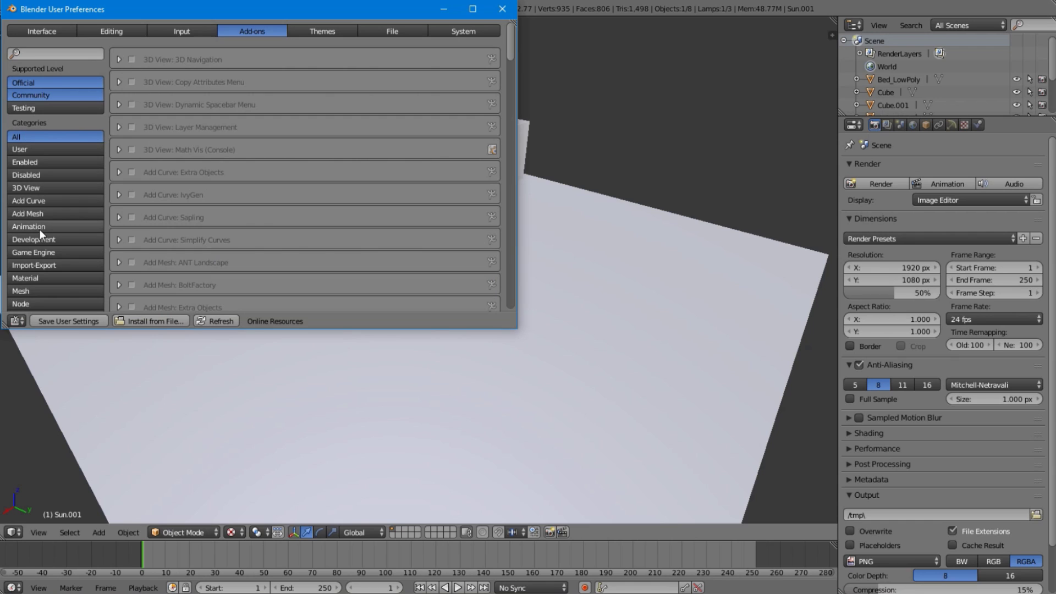
pyautogui.scroll(-10, 45, 243)
pyautogui.click(41, 187)
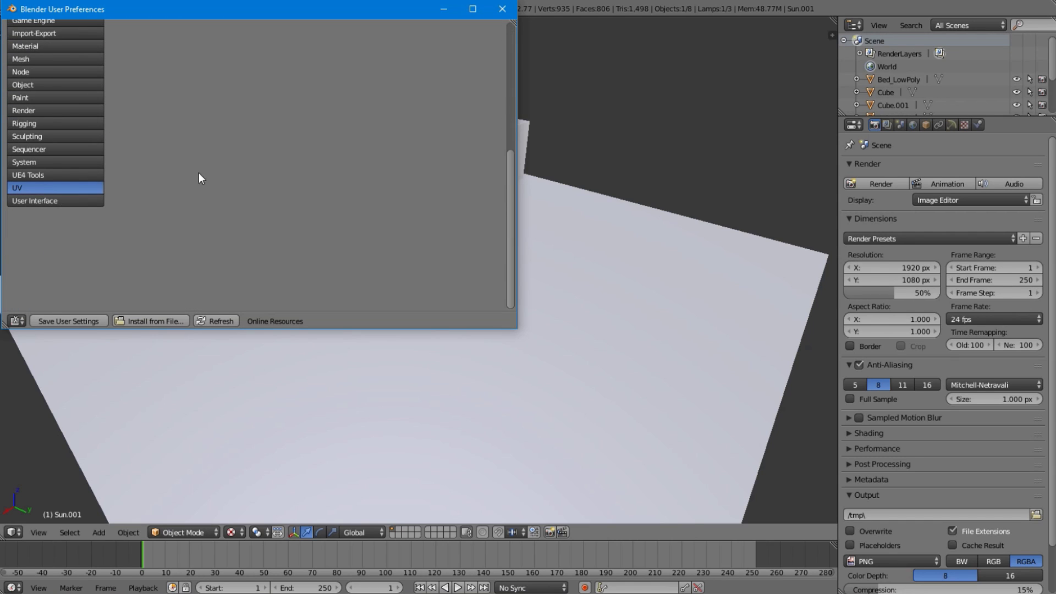
pyautogui.scroll(10, 357, 218)
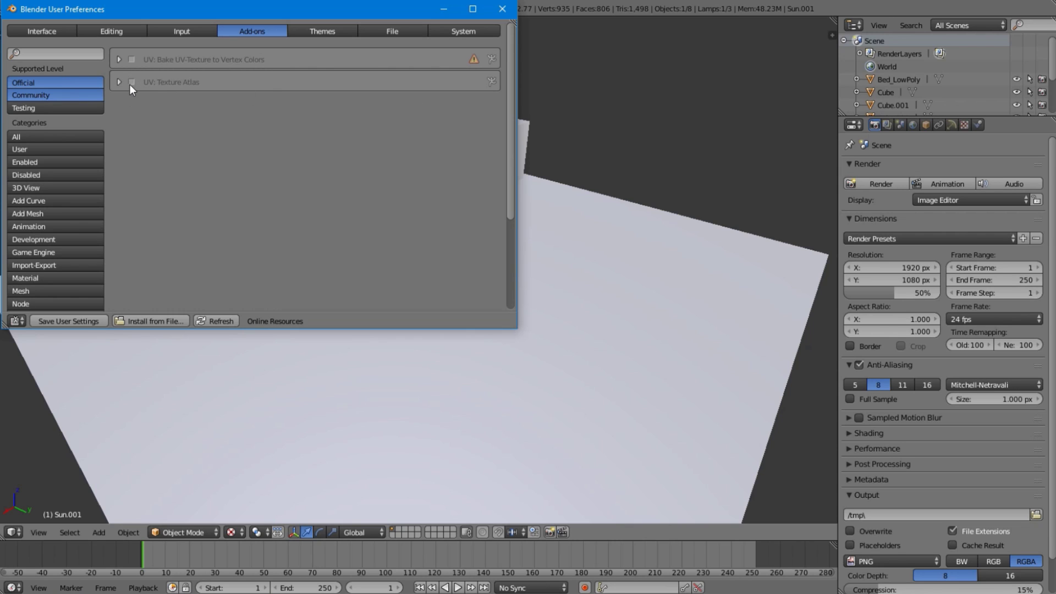
pyautogui.click(35, 320)
pyautogui.click(501, 12)
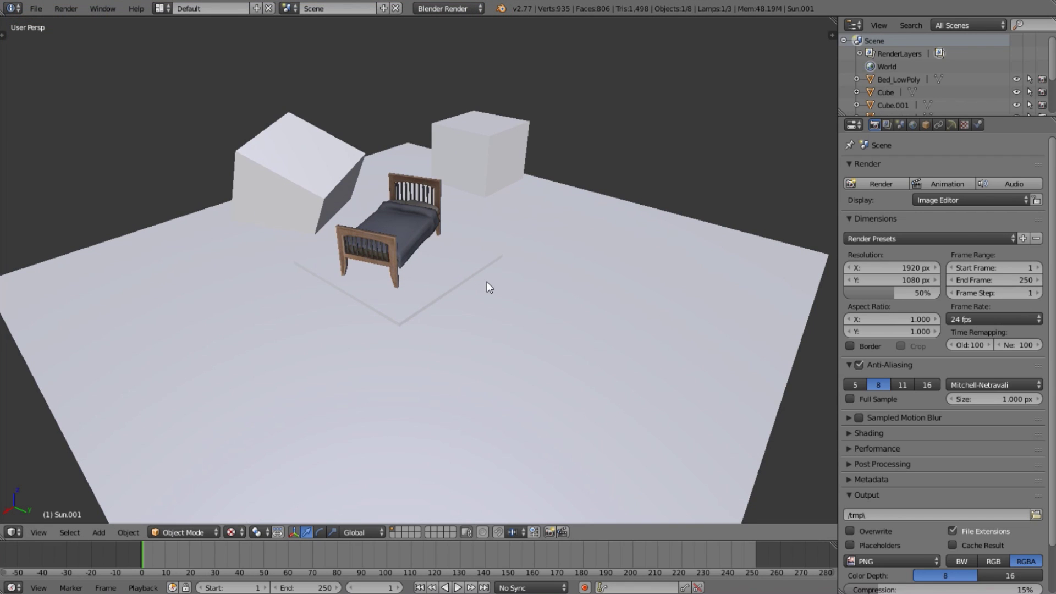
# - Select the bed, both cubes, the thin slab under the bed and the large ground plane together, ending with the plane
pyautogui.rightClick(368, 214)
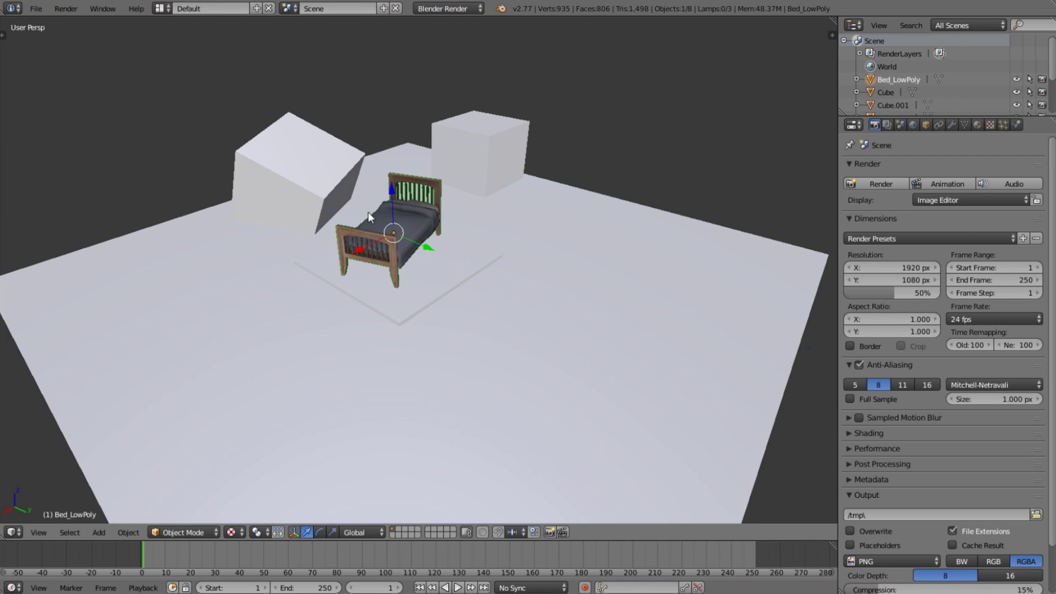
pyautogui.keyDown('shift'); pyautogui.rightClick(292, 181); pyautogui.keyUp('shift')
pyautogui.keyDown('shift'); pyautogui.rightClick(479, 142); pyautogui.keyUp('shift')
pyautogui.keyDown('shift'); pyautogui.rightClick(458, 260); pyautogui.keyUp('shift')
pyautogui.keyDown('shift'); pyautogui.rightClick(598, 292); pyautogui.keyUp('shift')
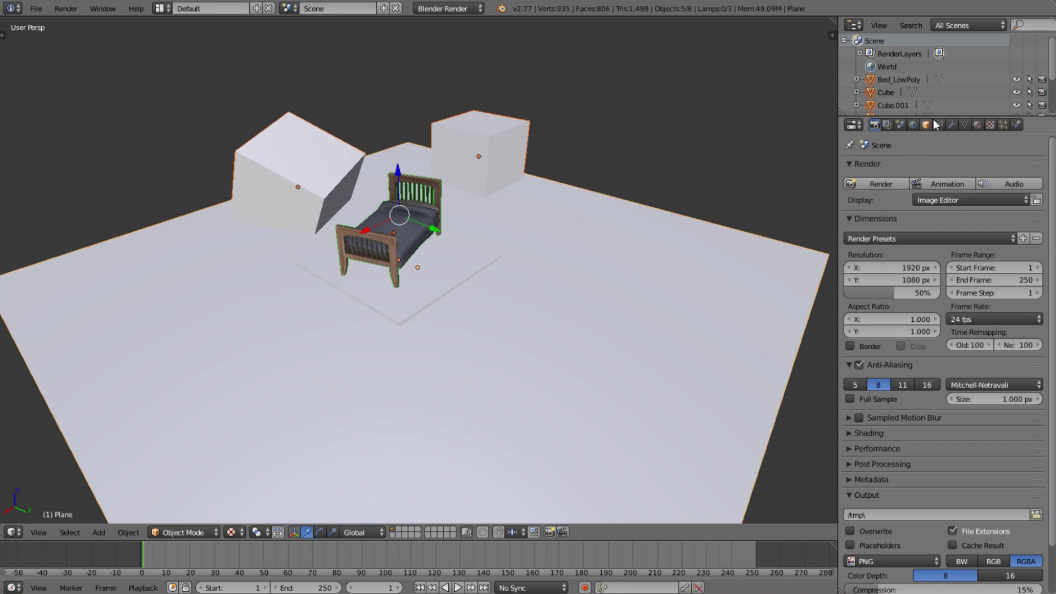
pyautogui.click(964, 124)
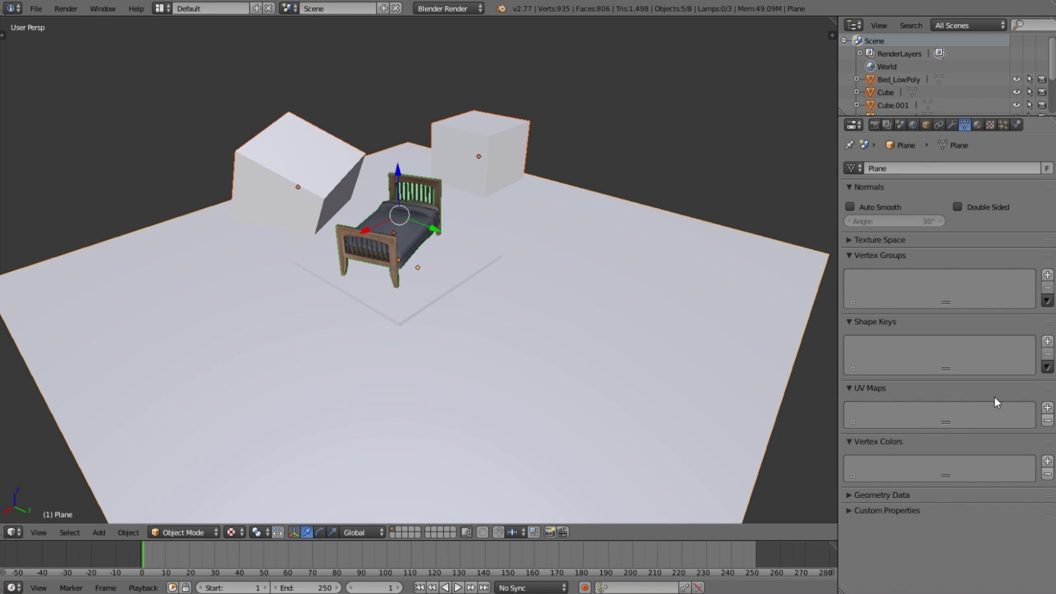
pyautogui.click(1046, 408)
pyautogui.click(1046, 423)
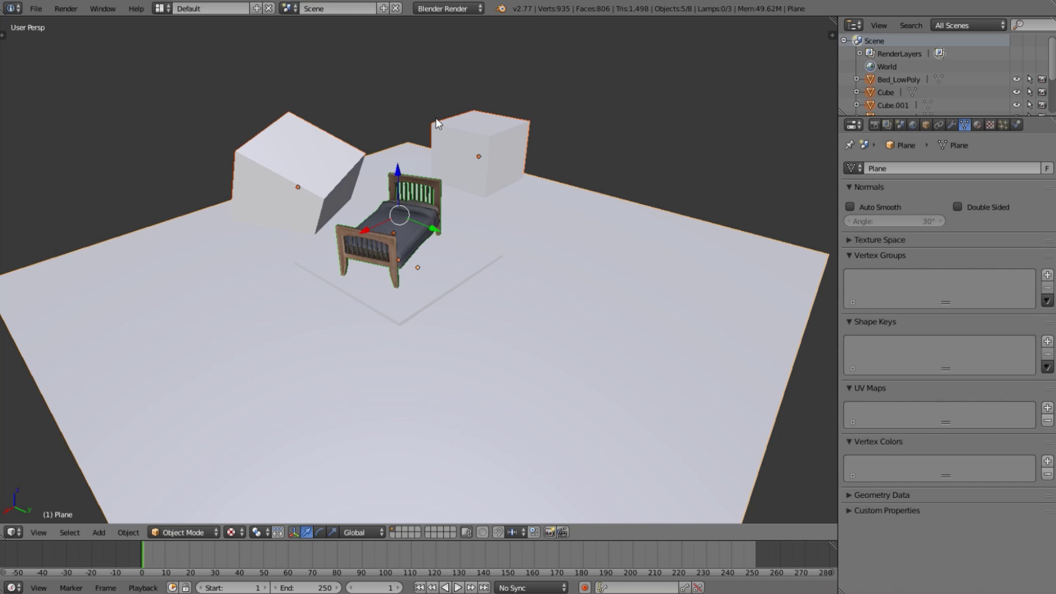
# - Collapse the Render, Dimensions, Anti-Aliasing and Output sections of the render properties
pyautogui.click(874, 126)
pyautogui.scroll(-2, 913, 160)
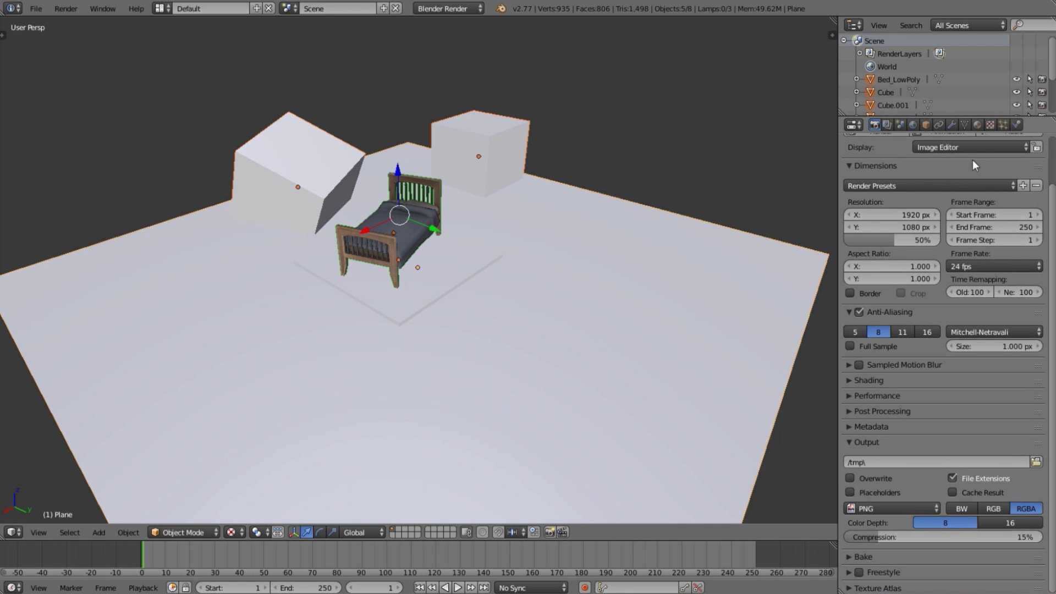
pyautogui.scroll(2, 972, 159)
pyautogui.click(858, 168)
pyautogui.click(852, 176)
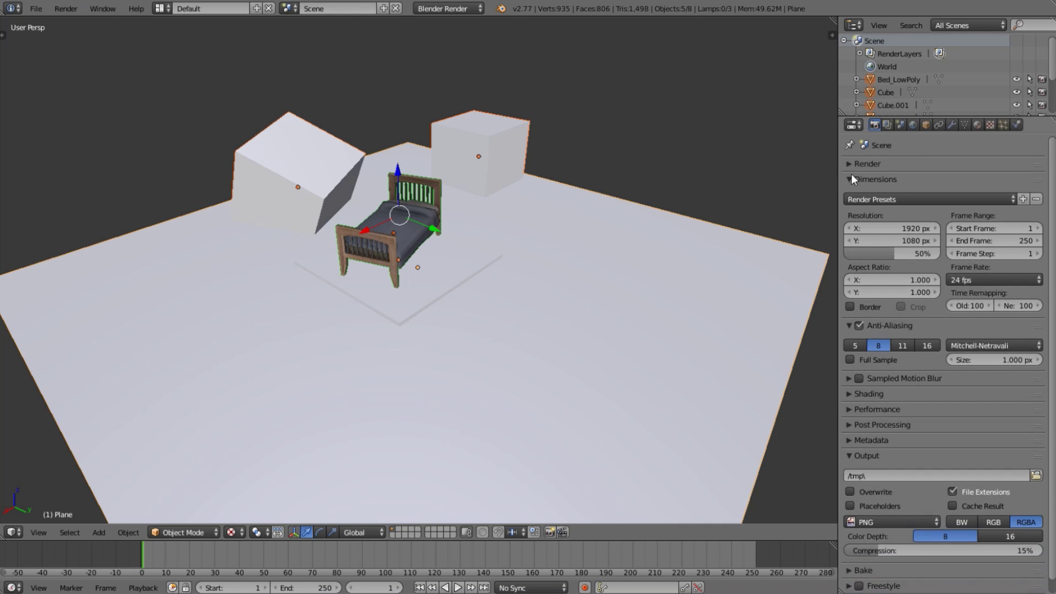
pyautogui.click(852, 194)
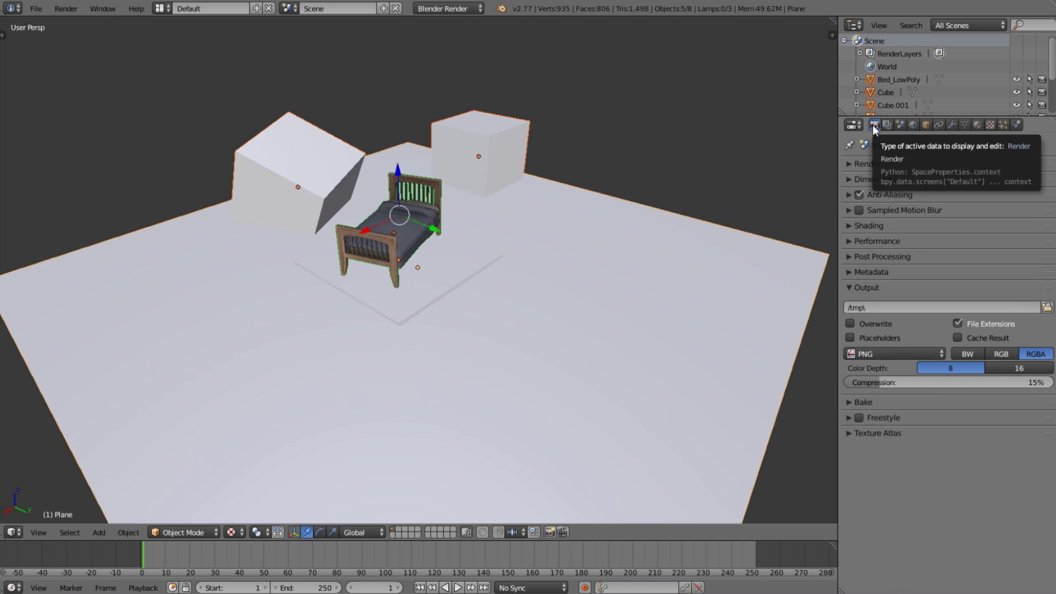
pyautogui.click(861, 287)
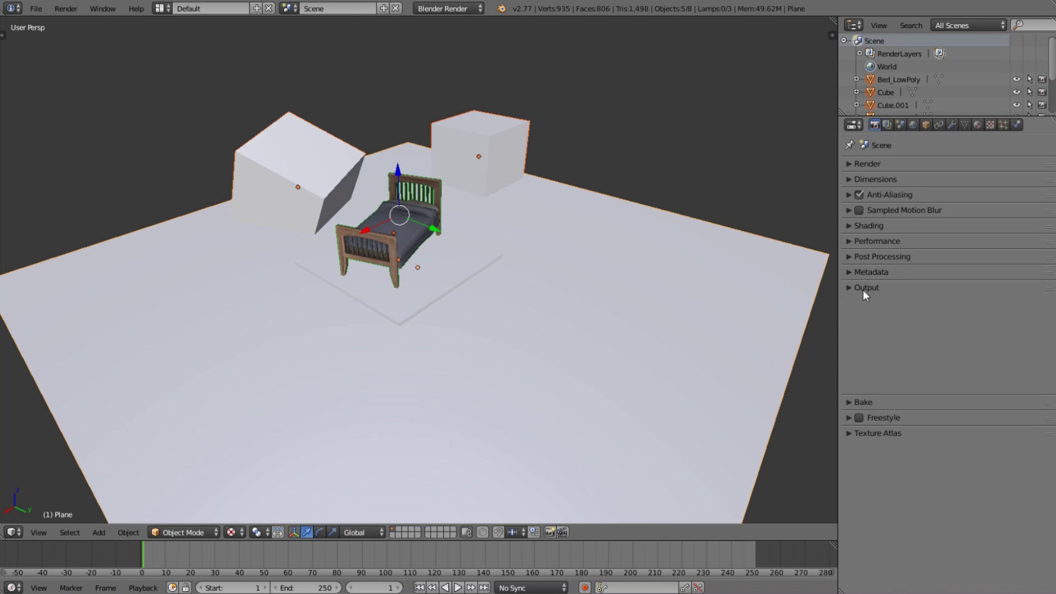
# - Expand the Texture Atlas and Bake sections and reorder them so Bake sits directly above Texture Atlas
pyautogui.click(853, 335)
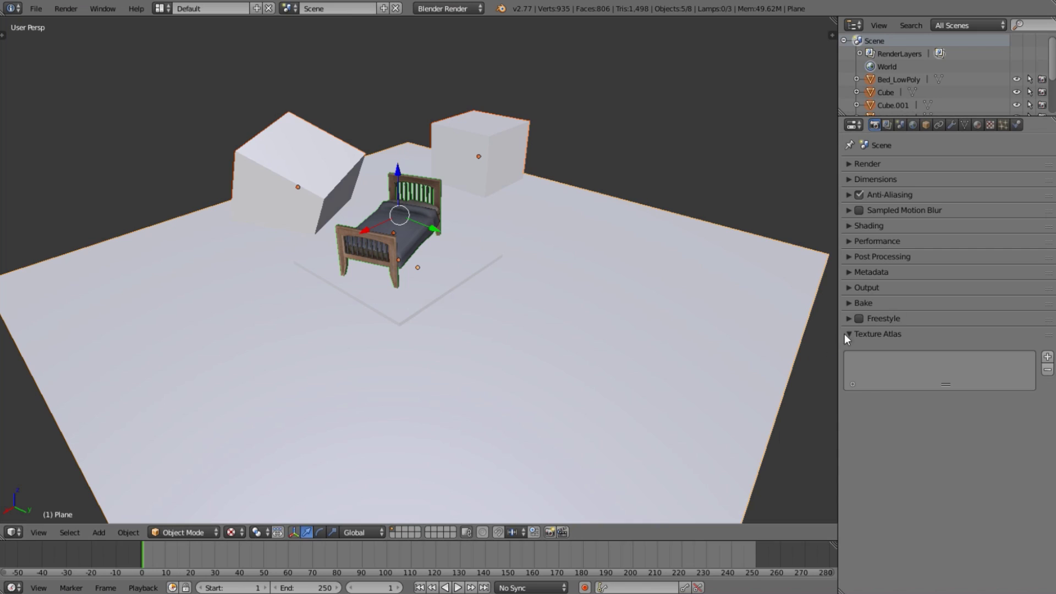
pyautogui.click(849, 303)
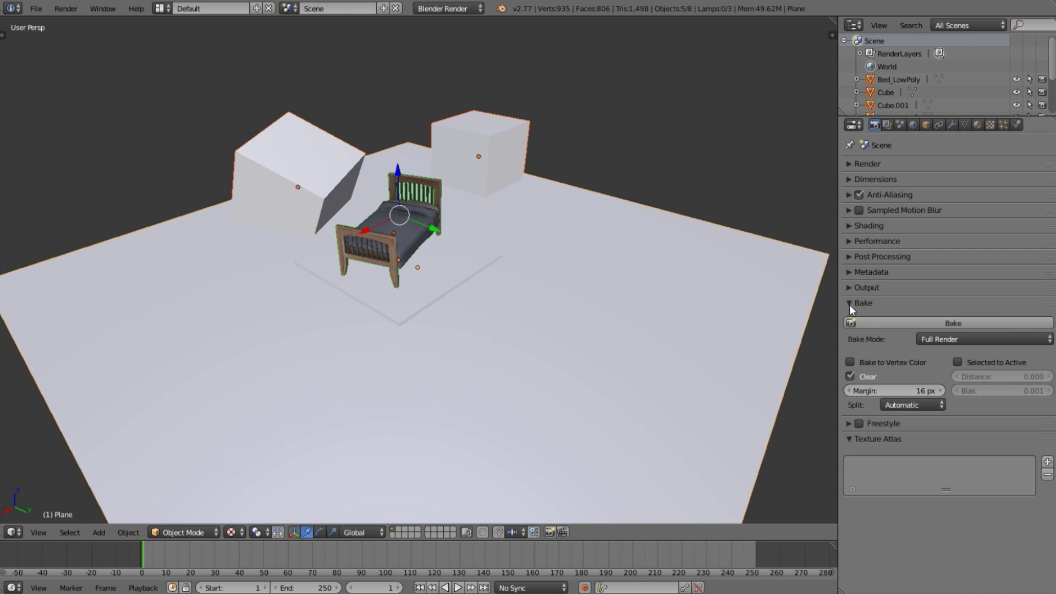
pyautogui.moveTo(1054, 308); pyautogui.dragTo(1022, 431)
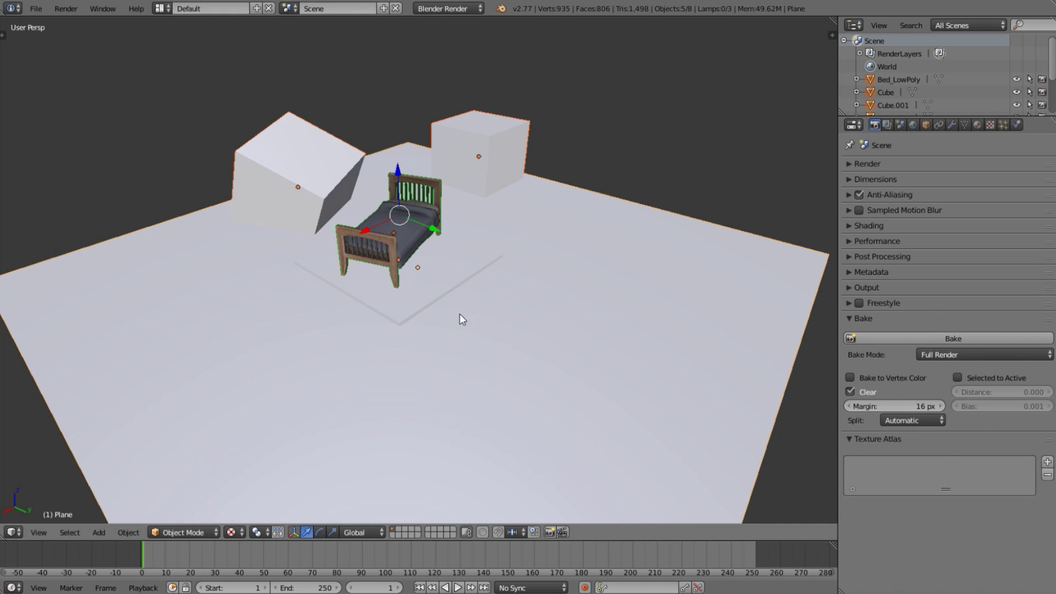
# - Create a texture atlas lightmap group named AO_Bake from the selected objects and check its resolution setting
pyautogui.scroll(-1, 495, 324)
pyautogui.click(1043, 464)
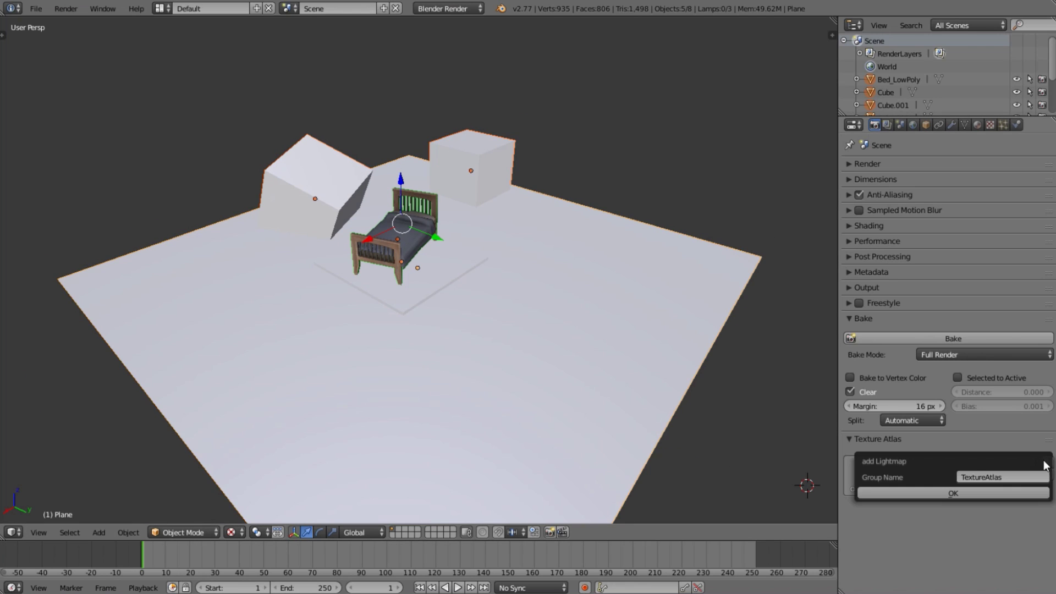
pyautogui.click(1000, 478)
pyautogui.write('AO_ Bake')
pyautogui.press('Return')
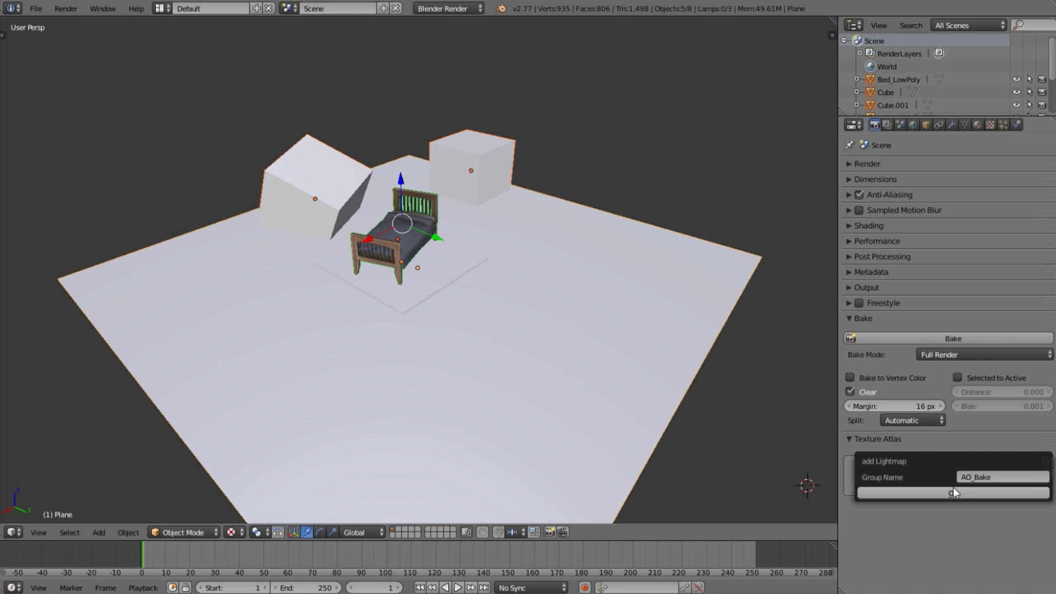
pyautogui.click(925, 490)
pyautogui.scroll(-2, 928, 482)
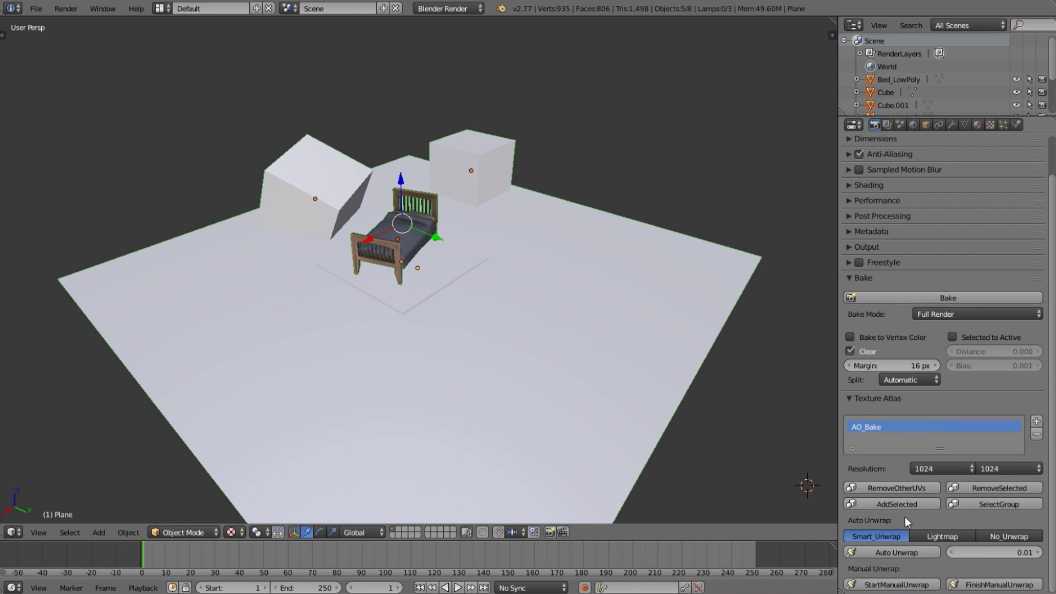
pyautogui.click(950, 466)
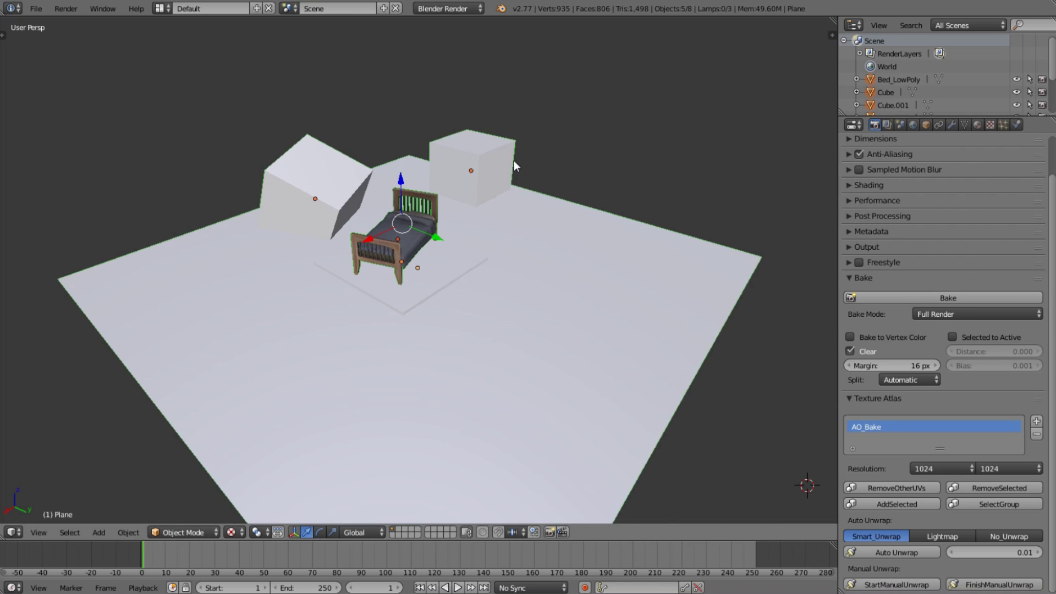
# - Check the group membership of the upright cube, the ground plane and the tilted cube by selecting them individually
pyautogui.rightClick(471, 179)
pyautogui.rightClick(412, 242)
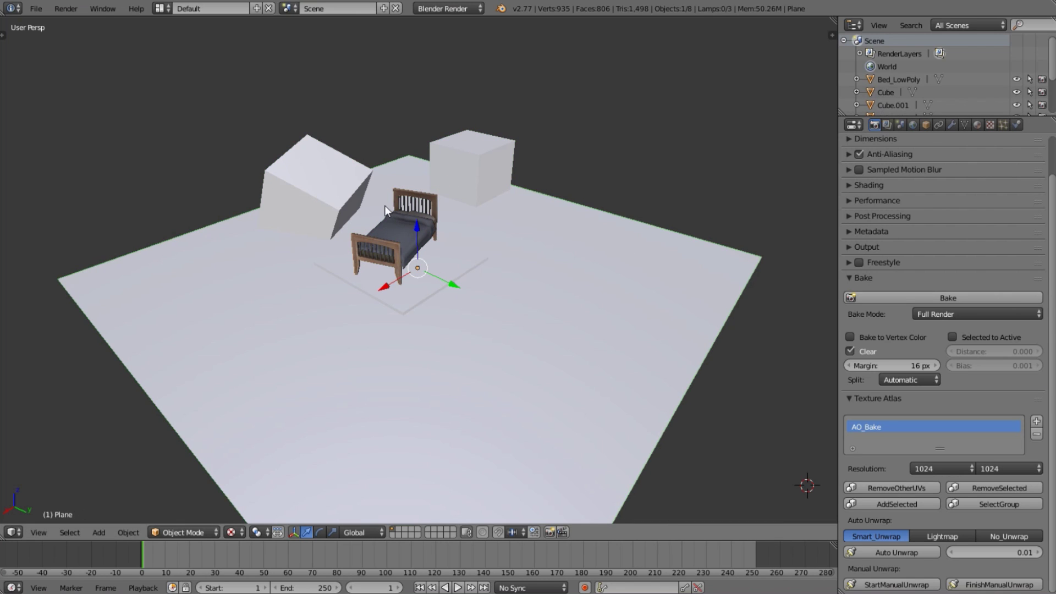
pyautogui.rightClick(303, 177)
# - Add a new cube on the plane beside the bed, reposition it and include it in the AO_Bake group
pyautogui.click(557, 297)
pyautogui.hotkey('shift', 'a')
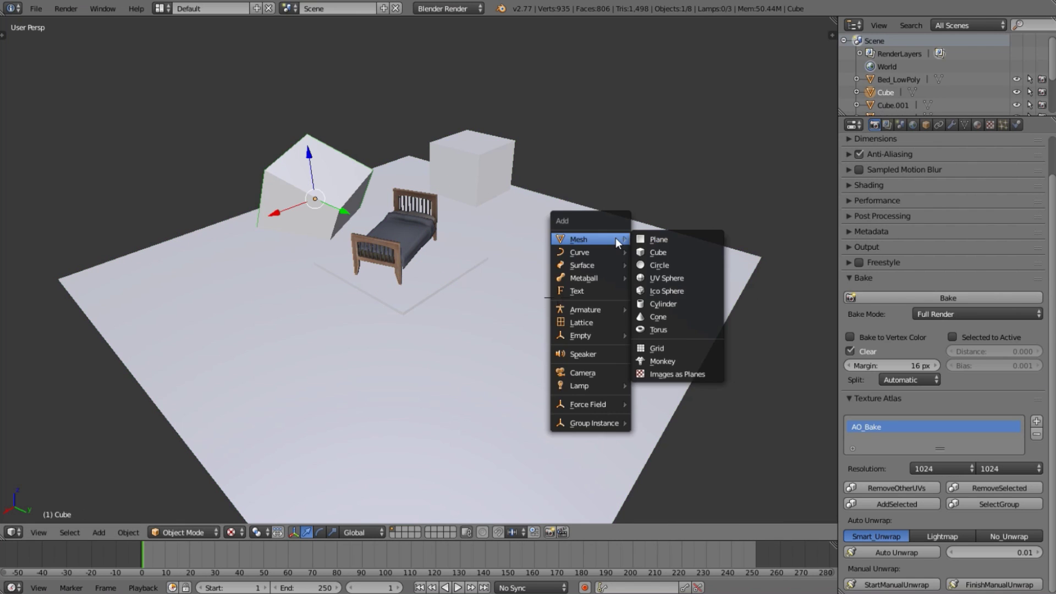
pyautogui.click(648, 250)
pyautogui.press('g')
pyautogui.press('z')
pyautogui.click(646, 286)
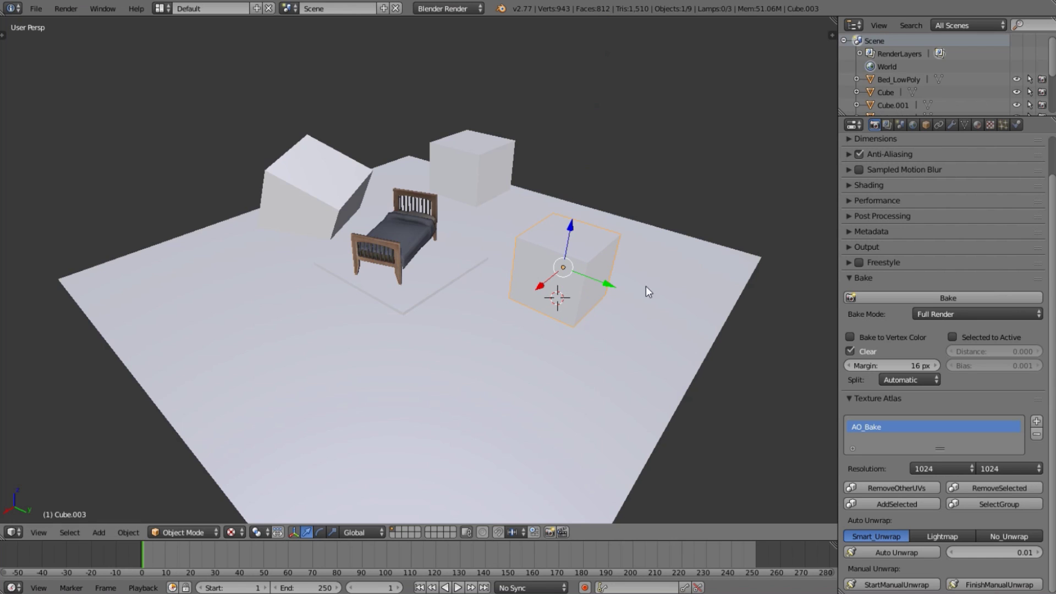
pyautogui.press('g')
pyautogui.click(635, 318)
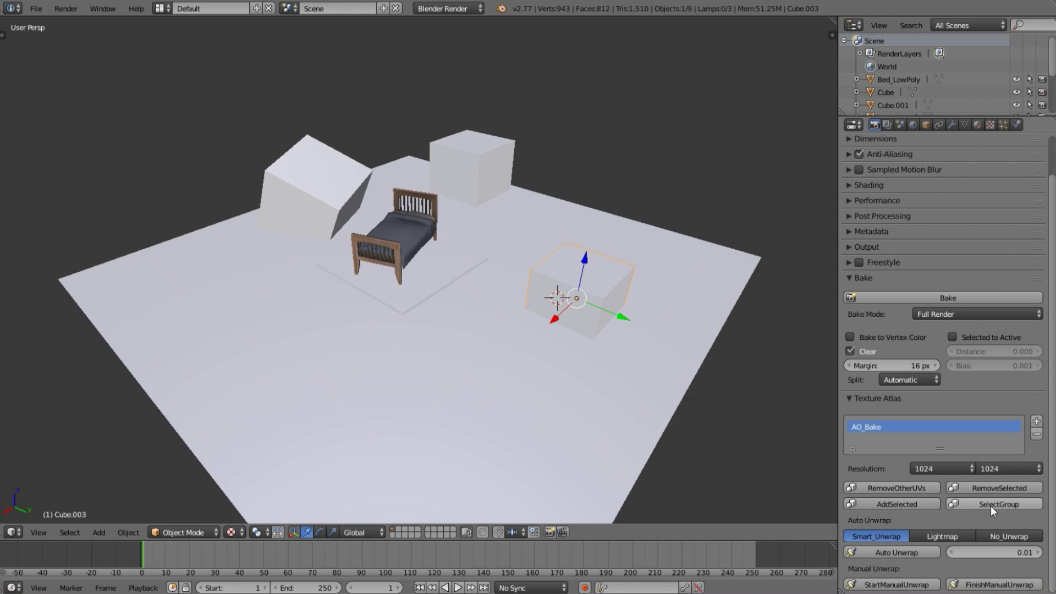
pyautogui.click(904, 503)
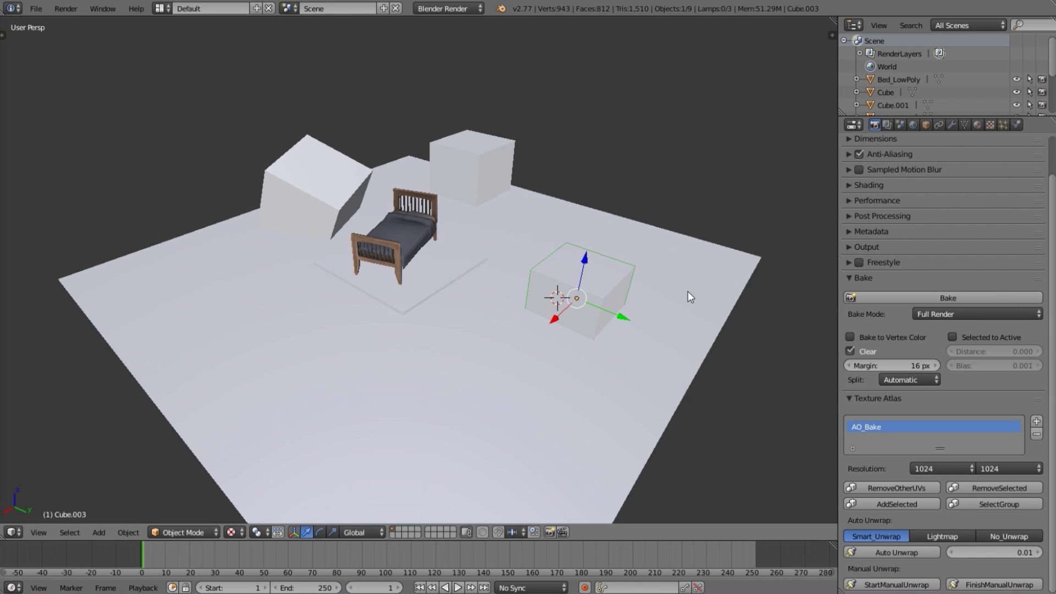
# - Try a box selection over the scene's meshes and replace it with a selection of the whole AO_Bake group
pyautogui.press('a')
pyautogui.scroll(-2, 552, 249)
pyautogui.press('b')
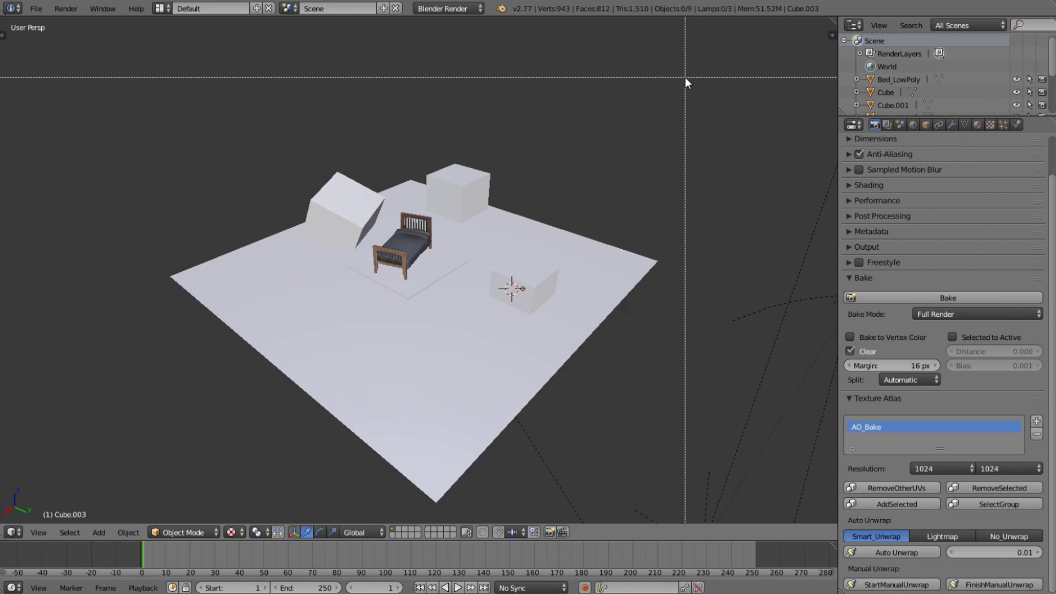
pyautogui.moveTo(685, 77); pyautogui.dragTo(226, 355)
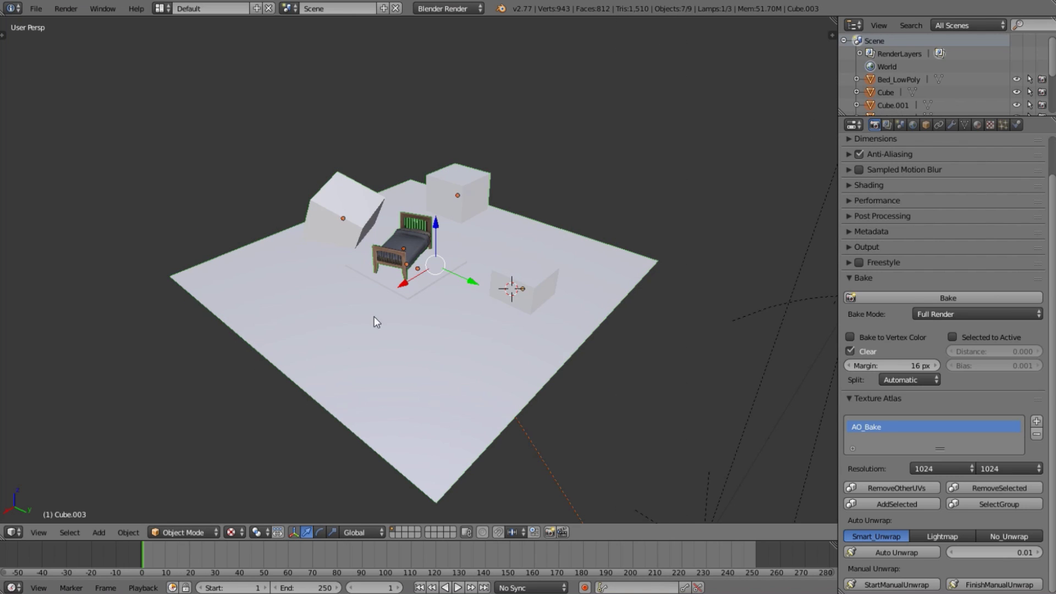
pyautogui.rightClick(594, 286)
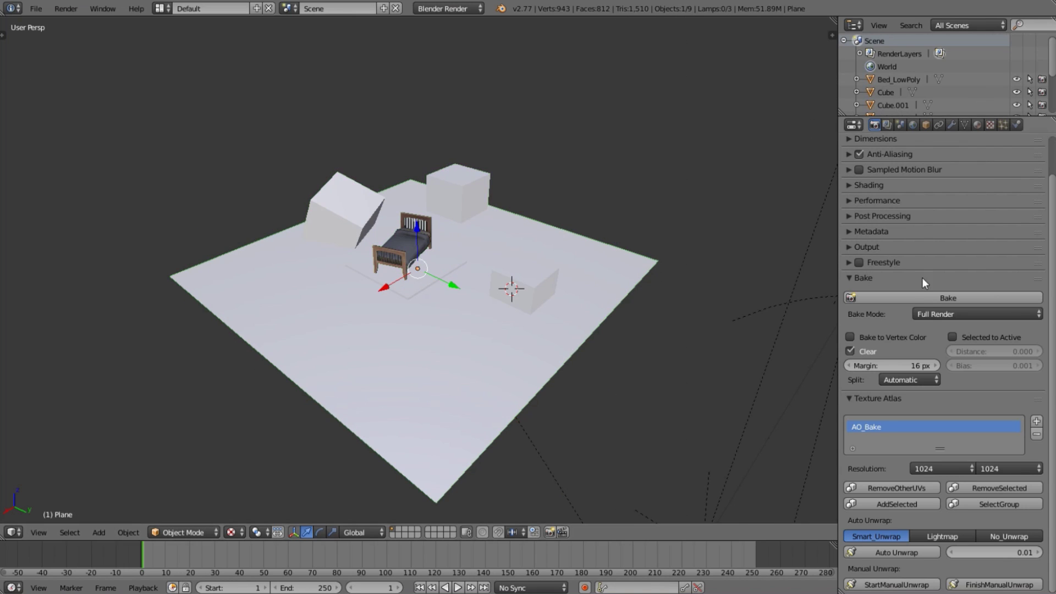
pyautogui.click(1005, 504)
pyautogui.scroll(3, 424, 281)
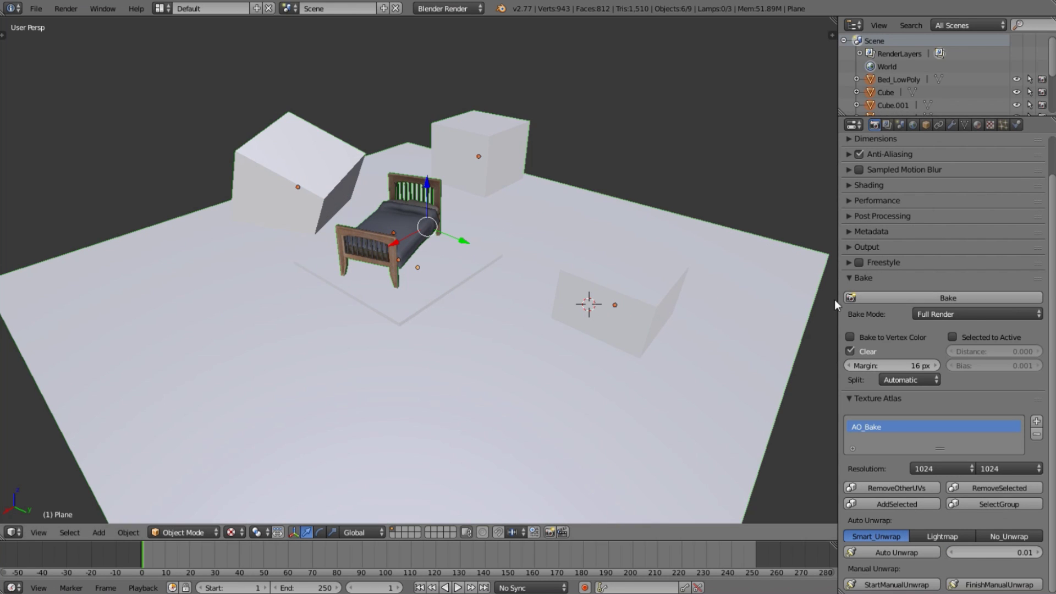
pyautogui.press('a')
pyautogui.scroll(-5, 659, 270)
pyautogui.rightClick(615, 447)
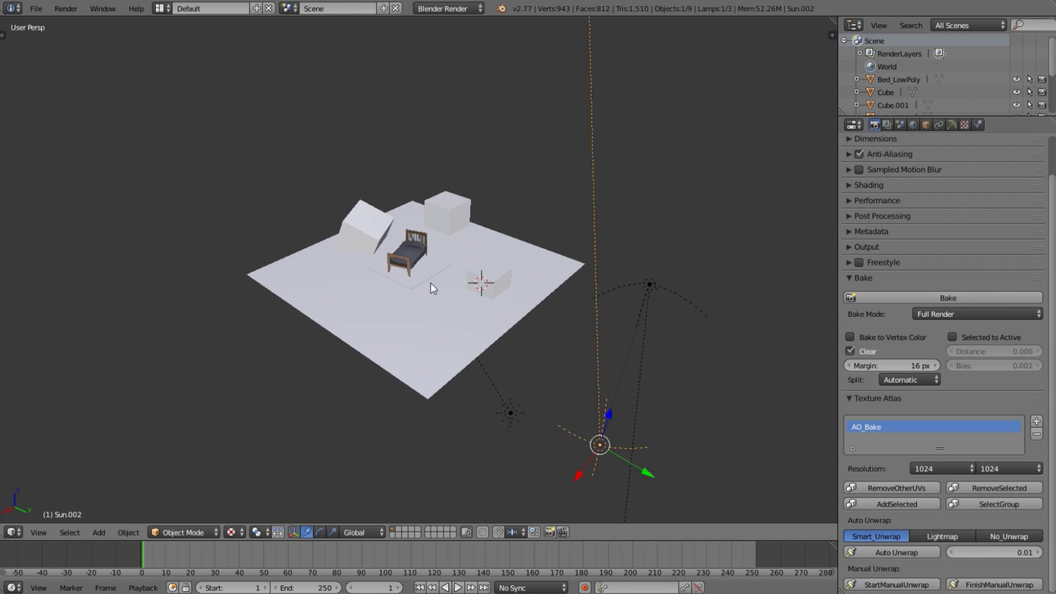
pyautogui.scroll(2, 645, 397)
pyautogui.scroll(-4, 583, 365)
pyautogui.scroll(2, 547, 374)
pyautogui.scroll(2, 547, 374)
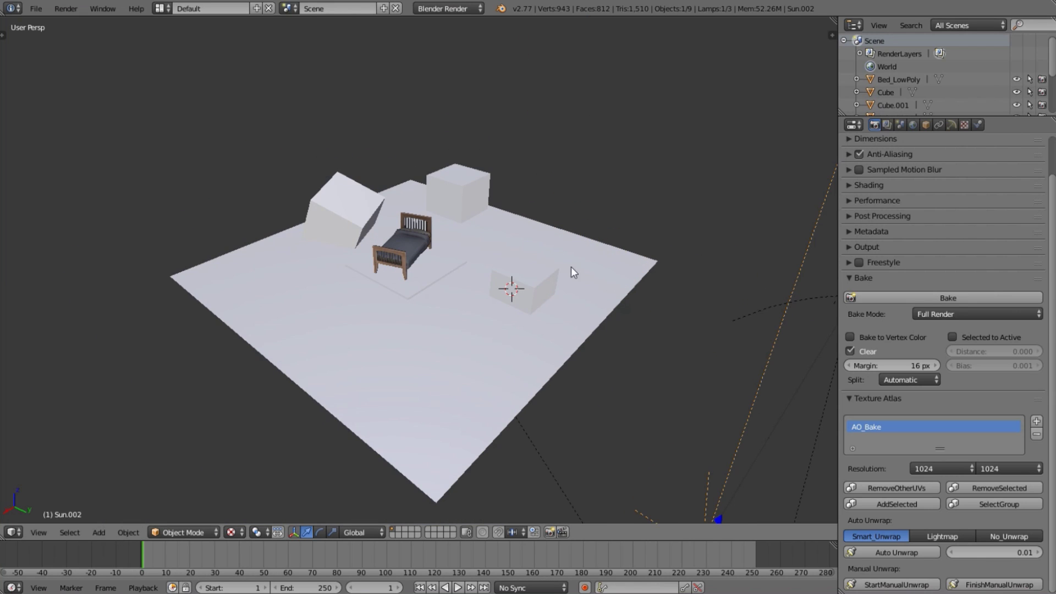
pyautogui.press('a')
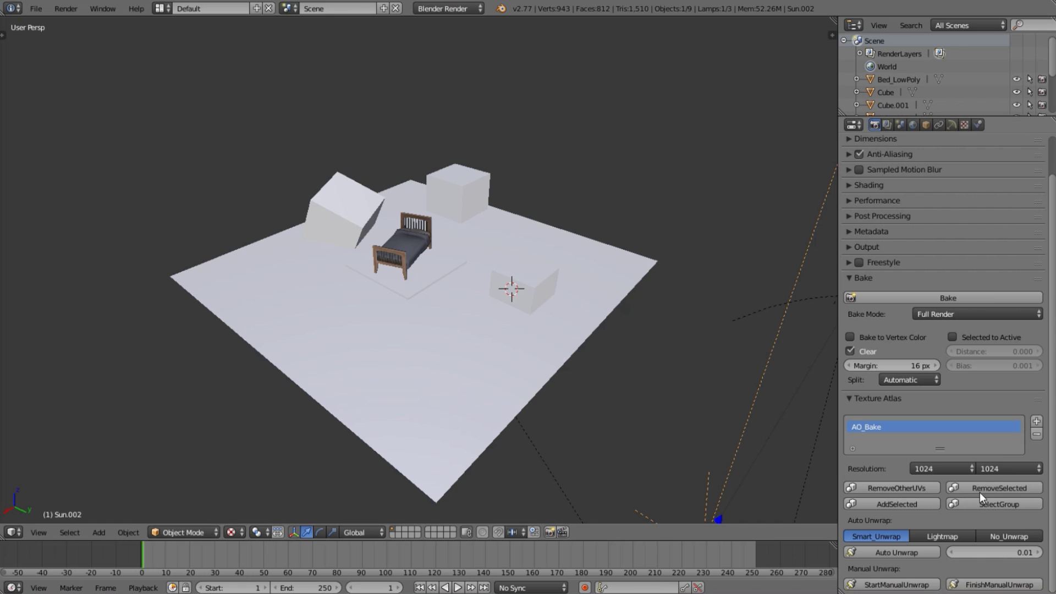
# - Select all objects in the AO_Bake group and make the bed the active object
pyautogui.click(1031, 498)
pyautogui.scroll(-3, 548, 335)
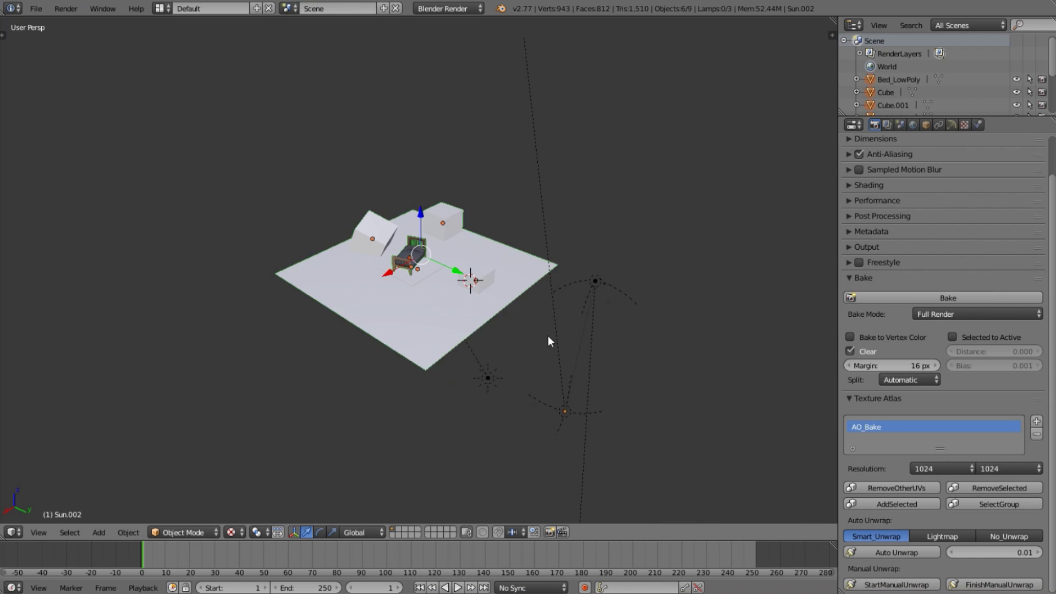
pyautogui.scroll(2, 777, 306)
pyautogui.scroll(4, 820, 307)
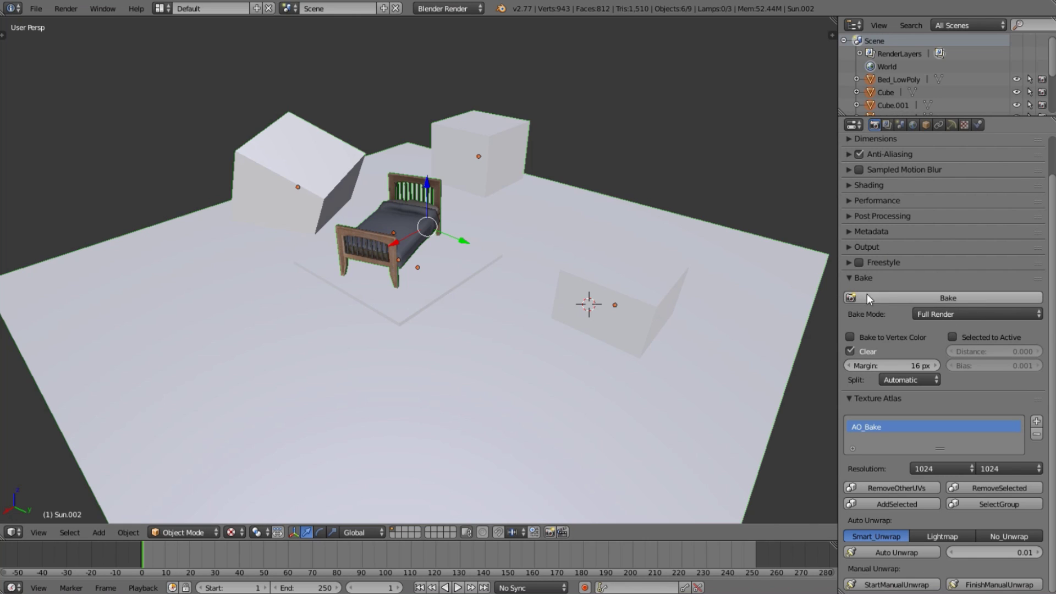
pyautogui.rightClick(379, 207)
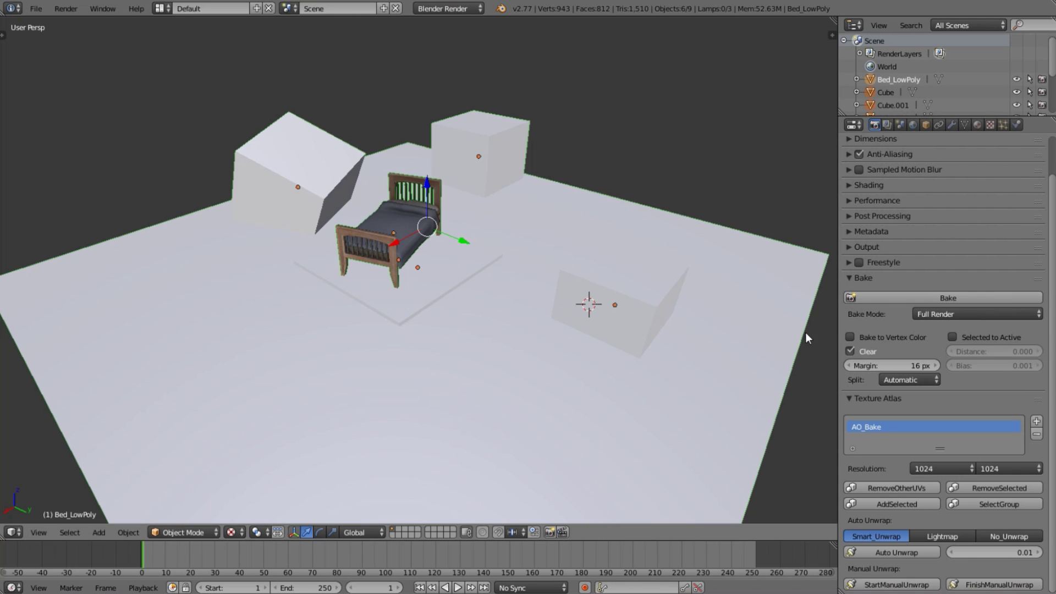
# - Auto-unwrap the AO_Bake group with the Lightmap method and a margin of 0.10
pyautogui.scroll(-2, 664, 346)
pyautogui.scroll(3, 460, 250)
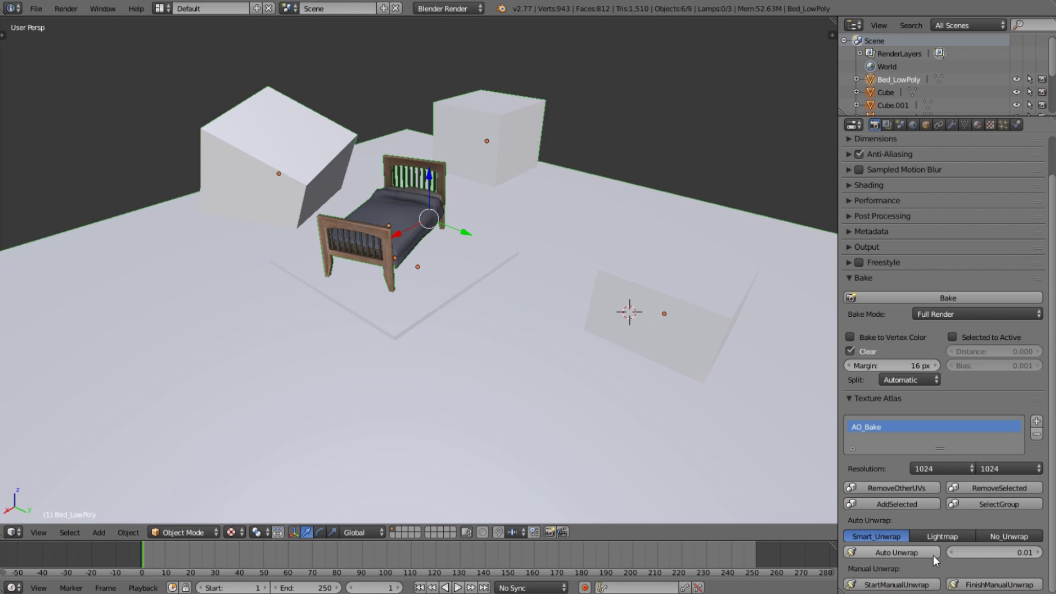
pyautogui.click(943, 535)
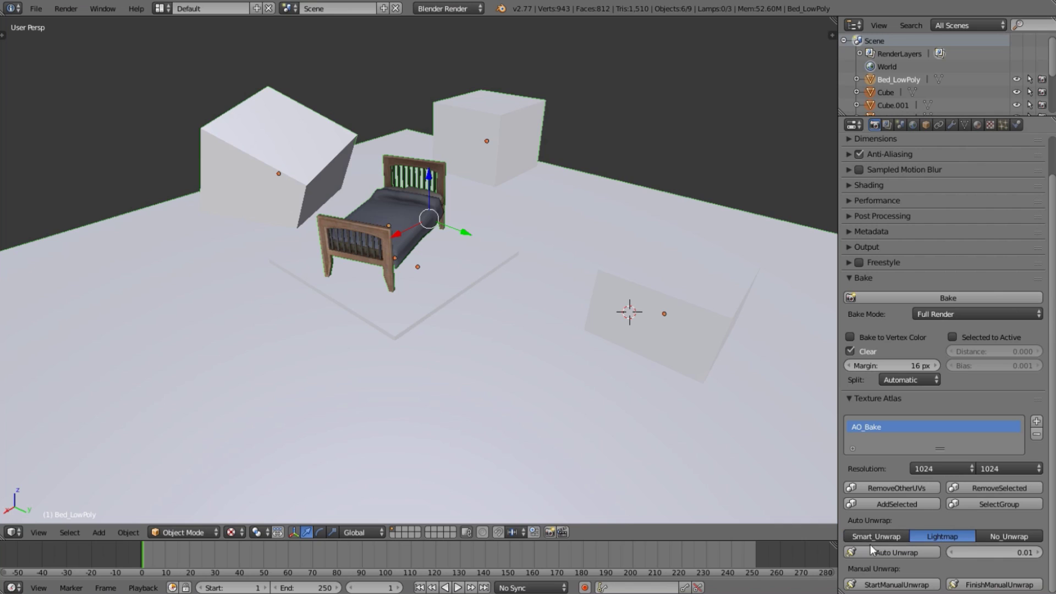
pyautogui.click(1002, 553)
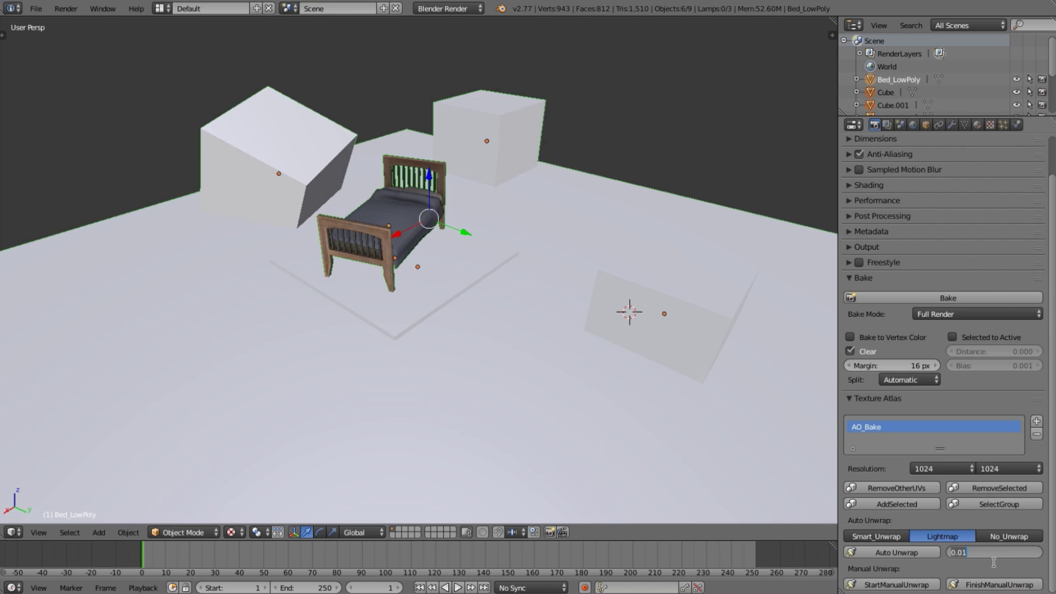
pyautogui.write('0.1')
pyautogui.press('Return')
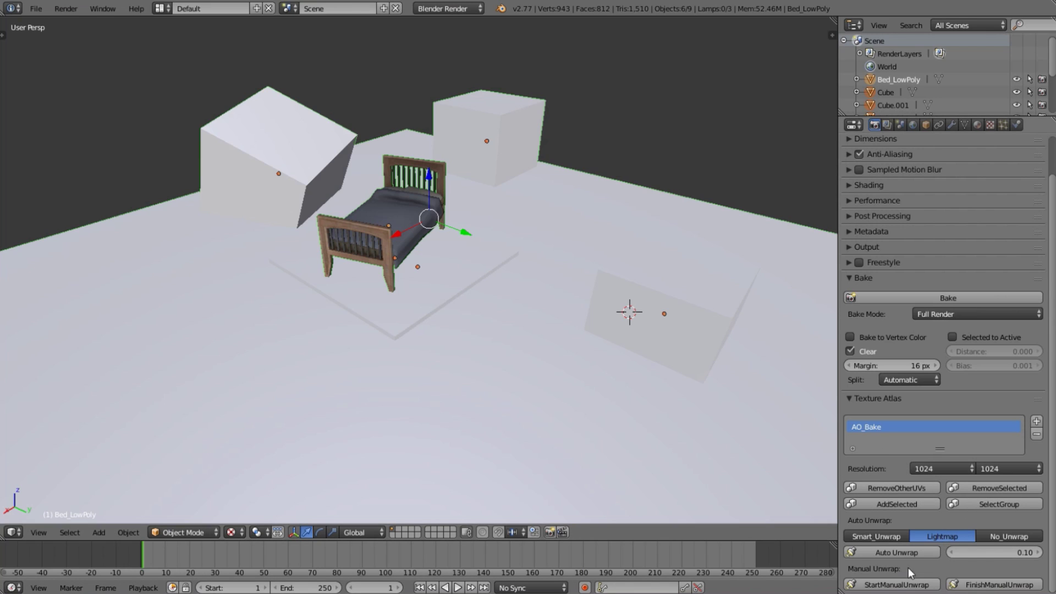
pyautogui.click(919, 554)
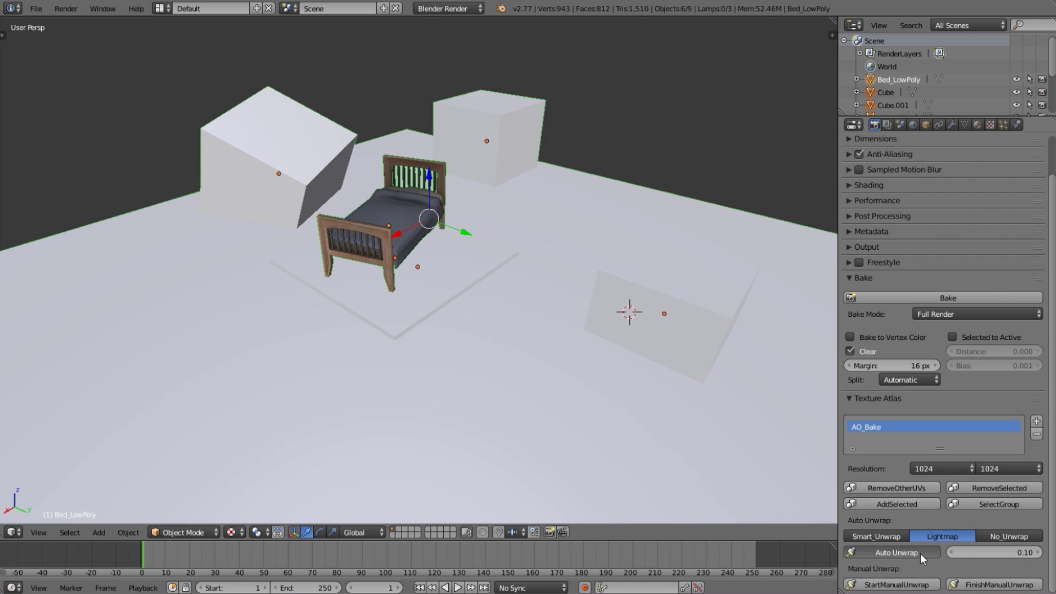
# - Select the bed and set its material's Texture_map to use the UVMap coordinates
pyautogui.moveTo(378, 335); pyautogui.dragTo(470, 349, button='middle')
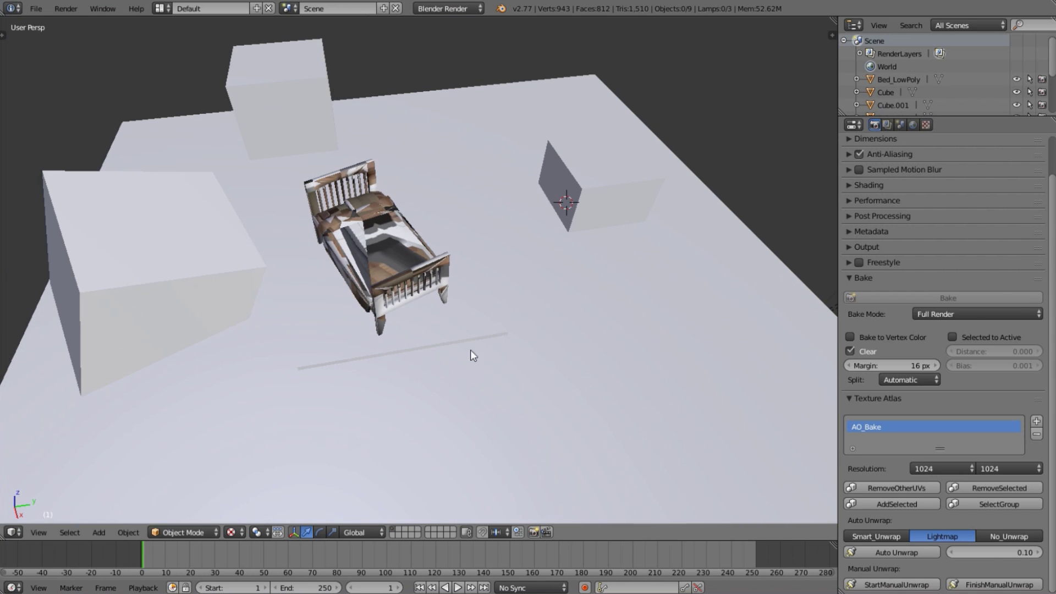
pyautogui.rightClick(399, 259)
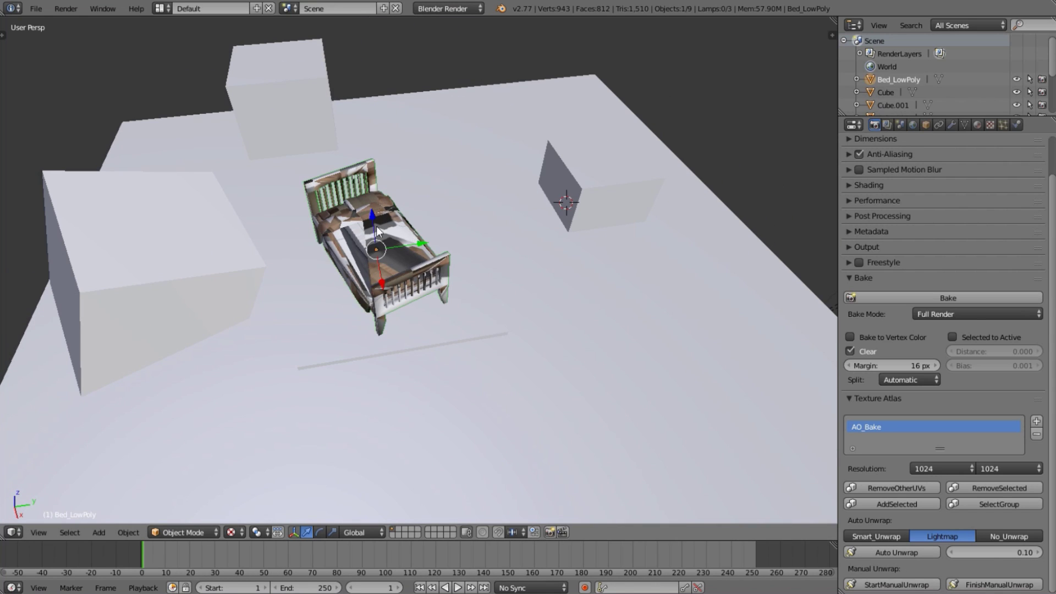
pyautogui.scroll(2, 364, 279)
pyautogui.moveTo(364, 279); pyautogui.dragTo(471, 274, button='middle')
pyautogui.scroll(-2, 464, 266)
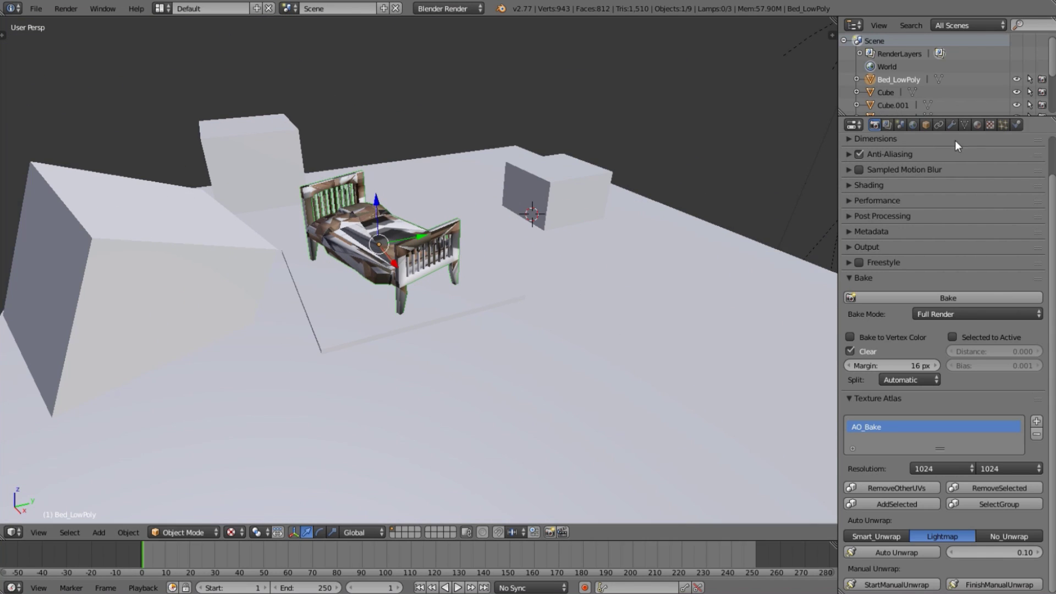
pyautogui.click(991, 125)
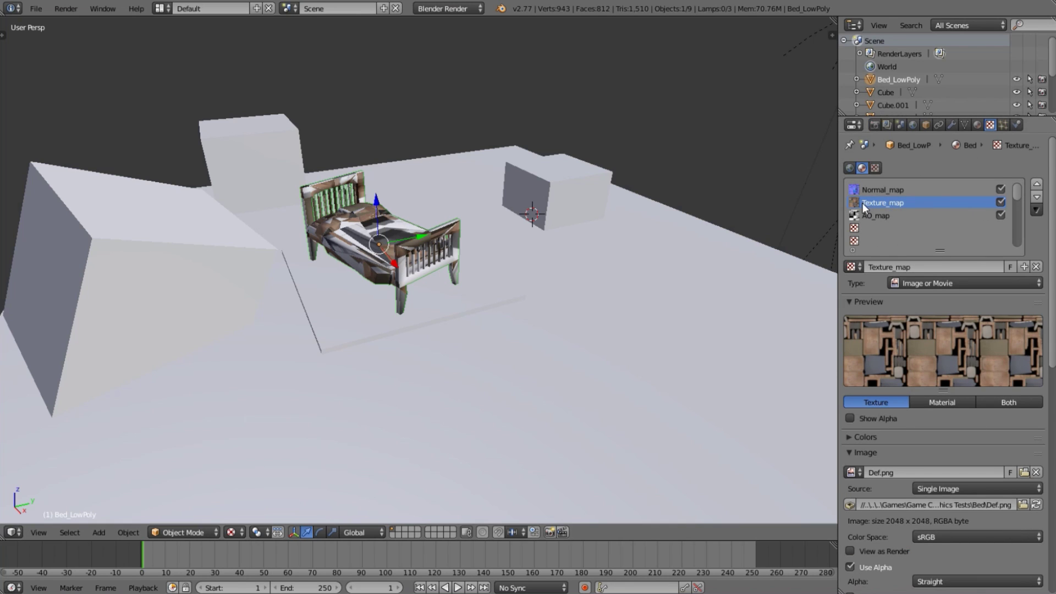
pyautogui.scroll(-8, 905, 437)
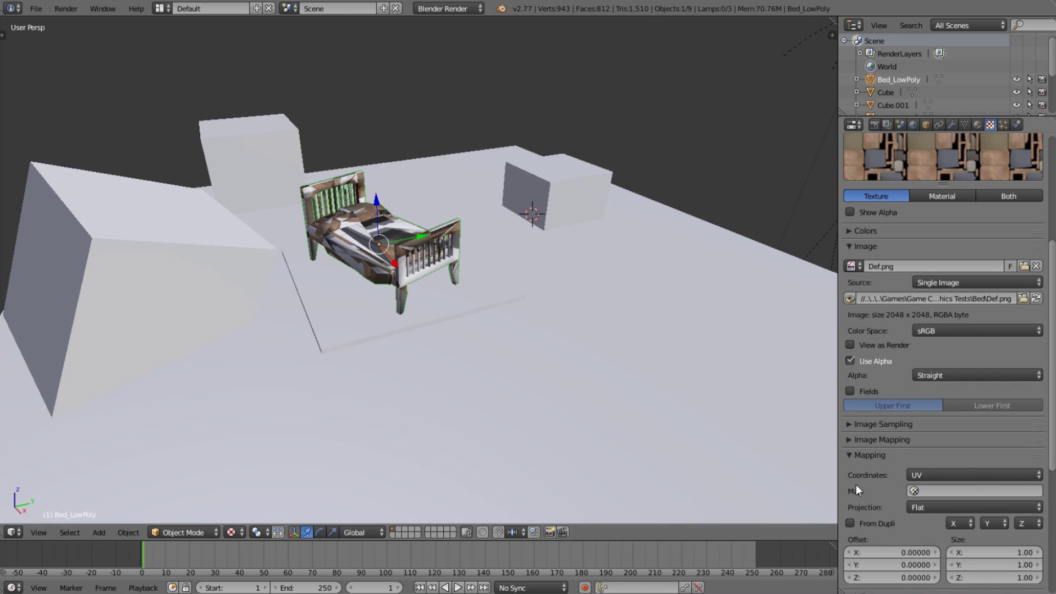
pyautogui.click(934, 490)
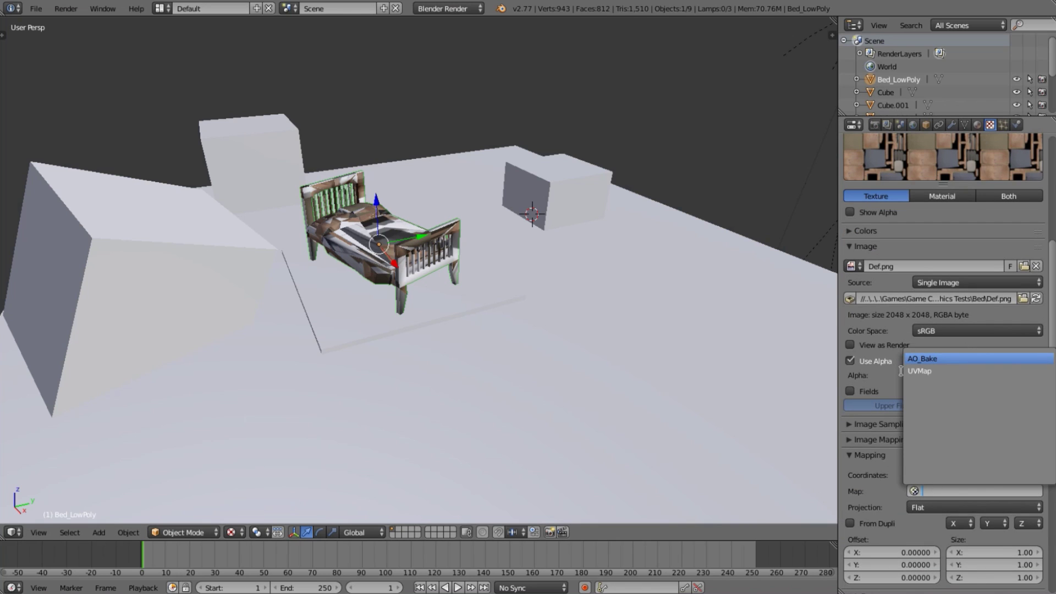
pyautogui.click(918, 372)
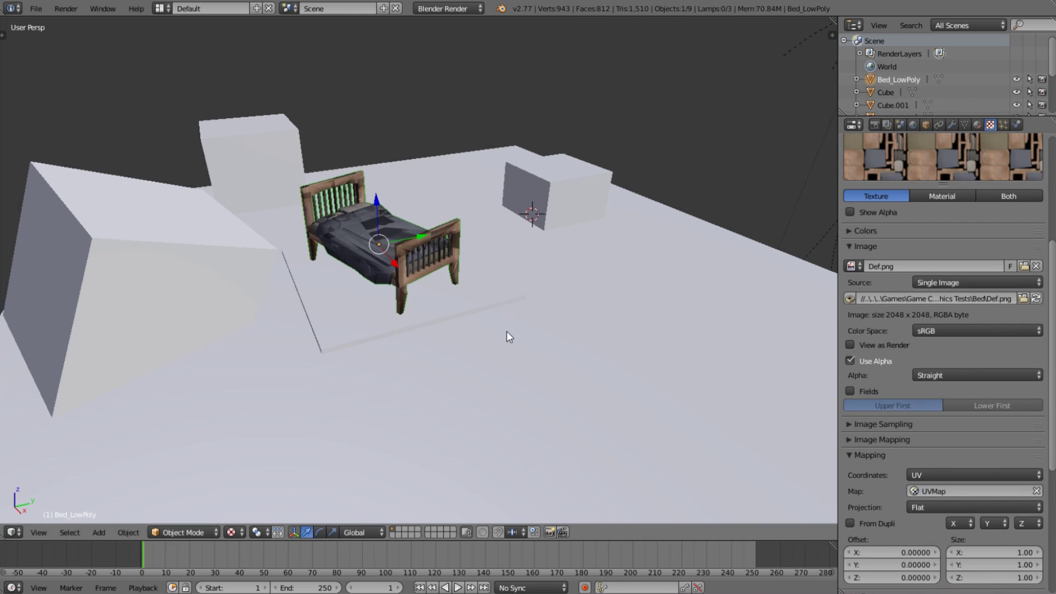
# - Unlink the AO_map texture from the bed's material
pyautogui.scroll(8, 962, 476)
pyautogui.click(908, 215)
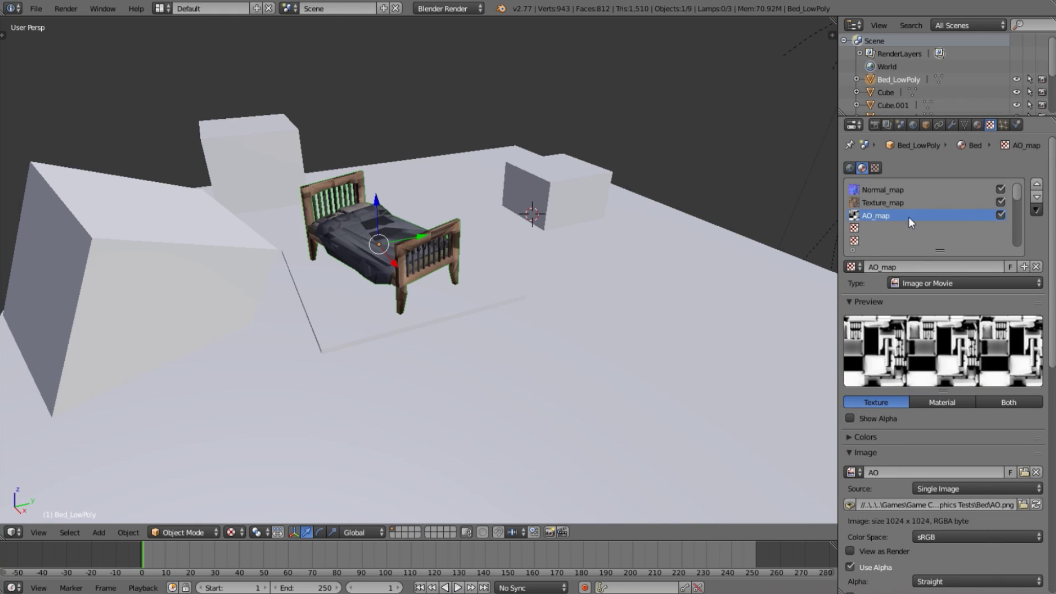
pyautogui.click(1036, 266)
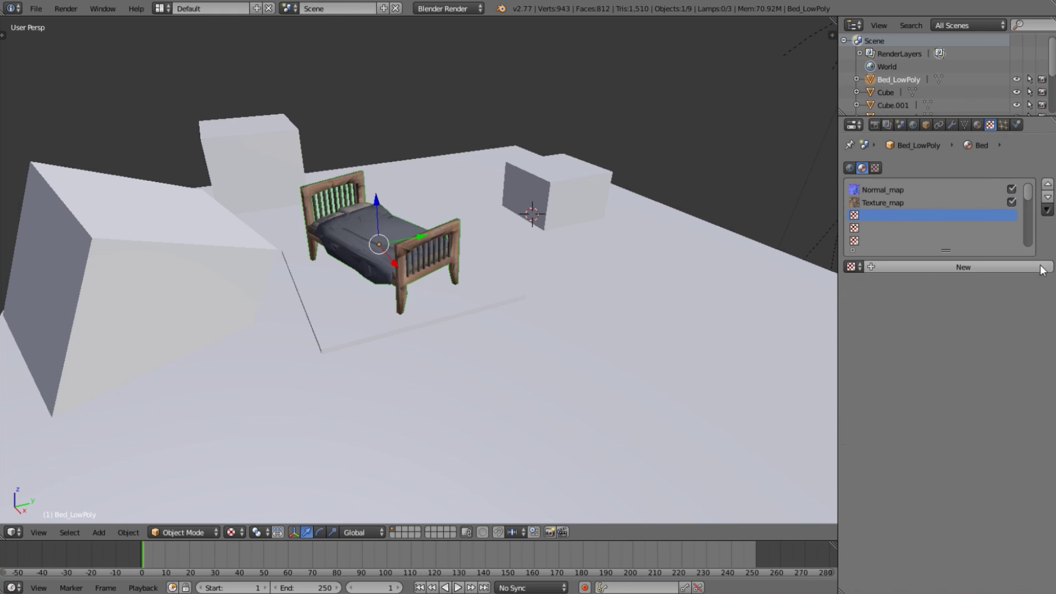
# - Set the bed's Normal_map texture to use the UVMap coordinates and inspect the bed up close
pyautogui.click(875, 190)
pyautogui.scroll(-5, 902, 440)
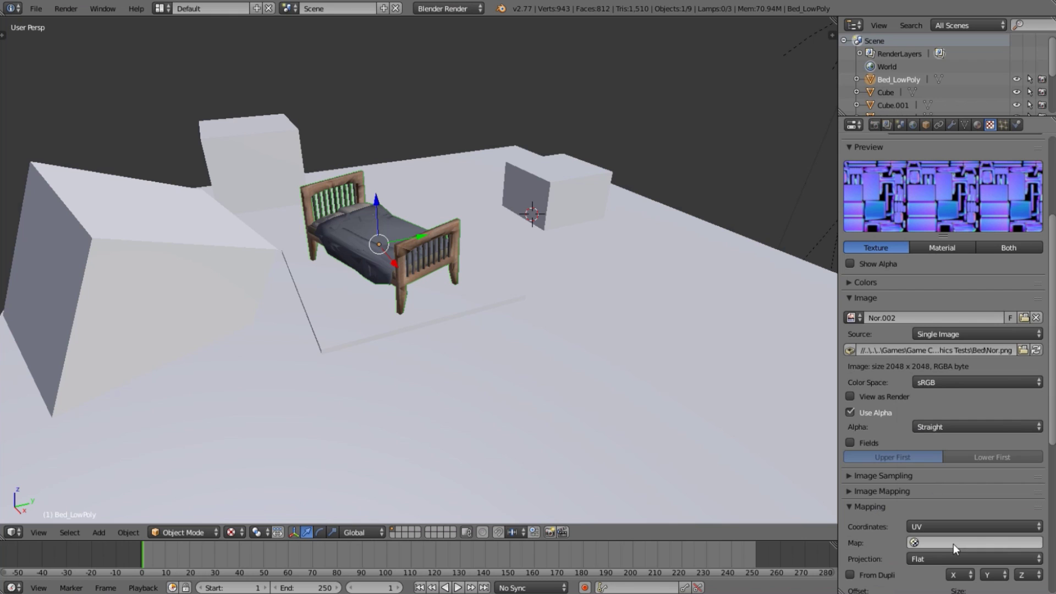
pyautogui.click(953, 543)
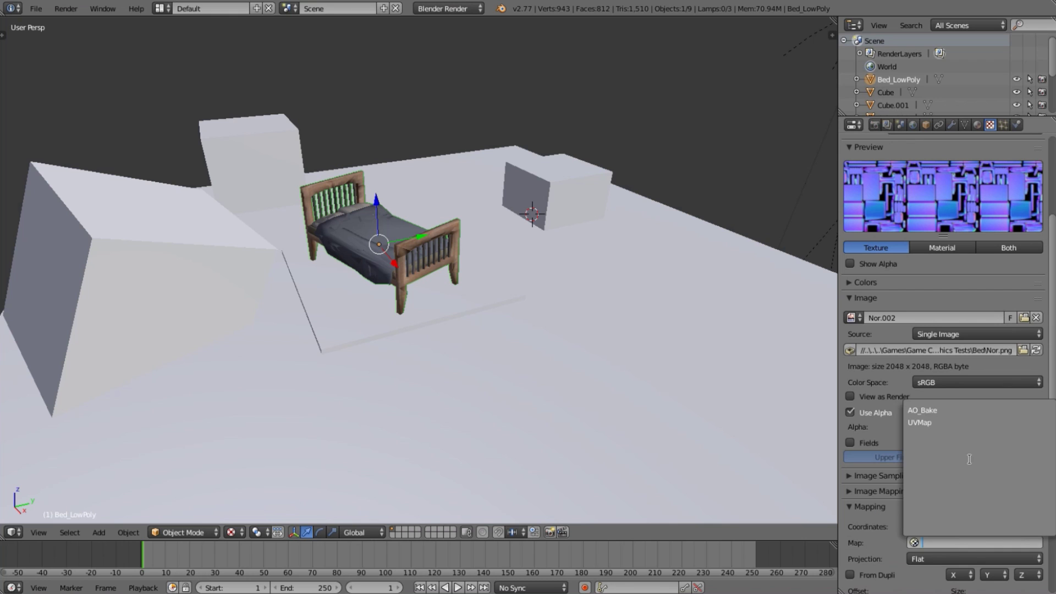
pyautogui.click(955, 422)
pyautogui.scroll(5, 321, 215)
pyautogui.scroll(-3, 309, 206)
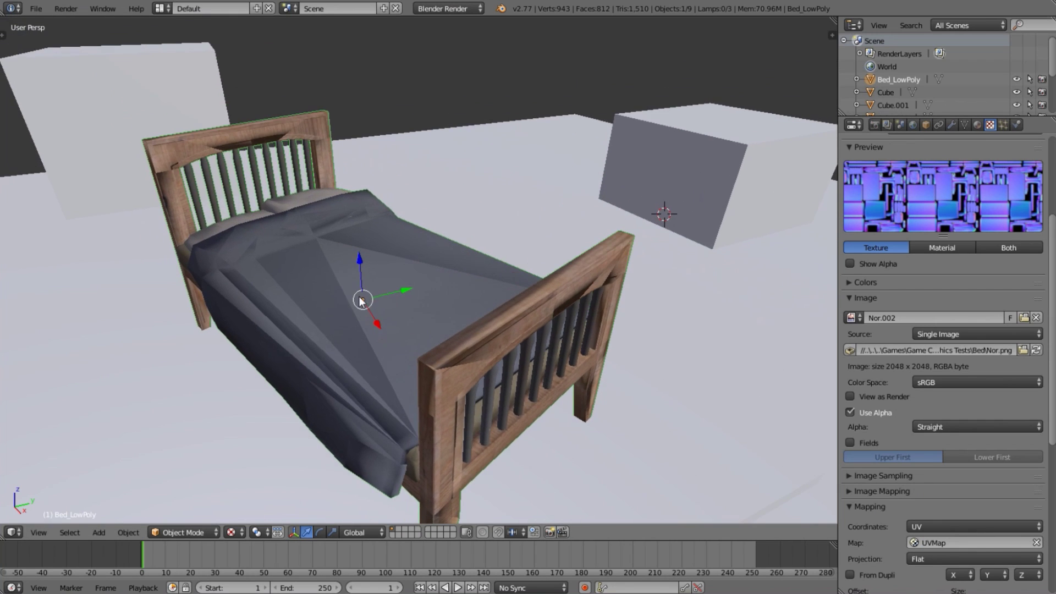
pyautogui.moveTo(395, 246); pyautogui.dragTo(497, 307, button='middle')
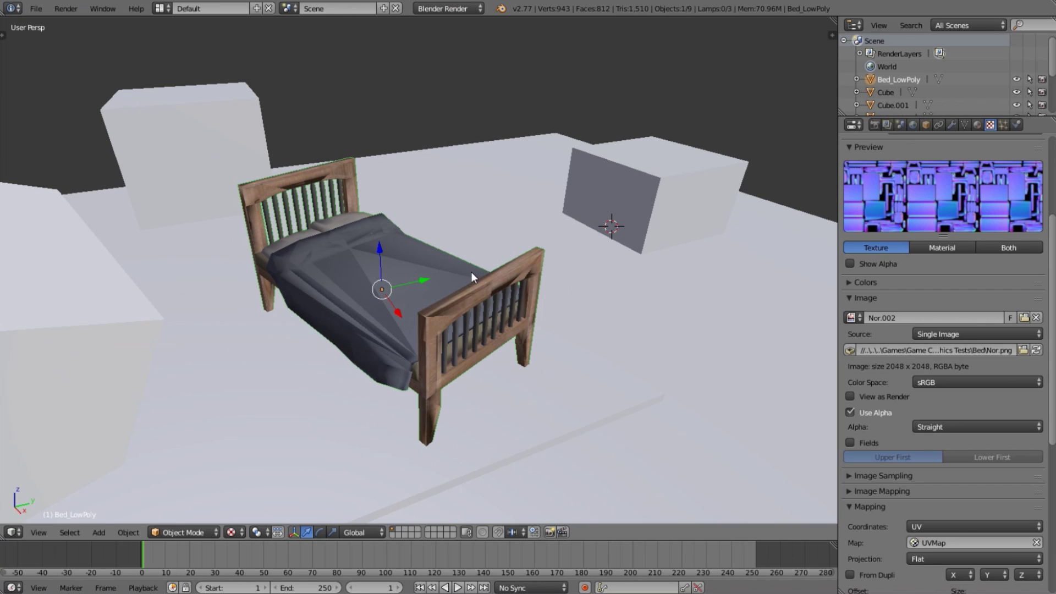
# - Compare the bed's shading with UVMap and AO_Bake as the active UV map, ending with AO_Bake active
pyautogui.click(964, 125)
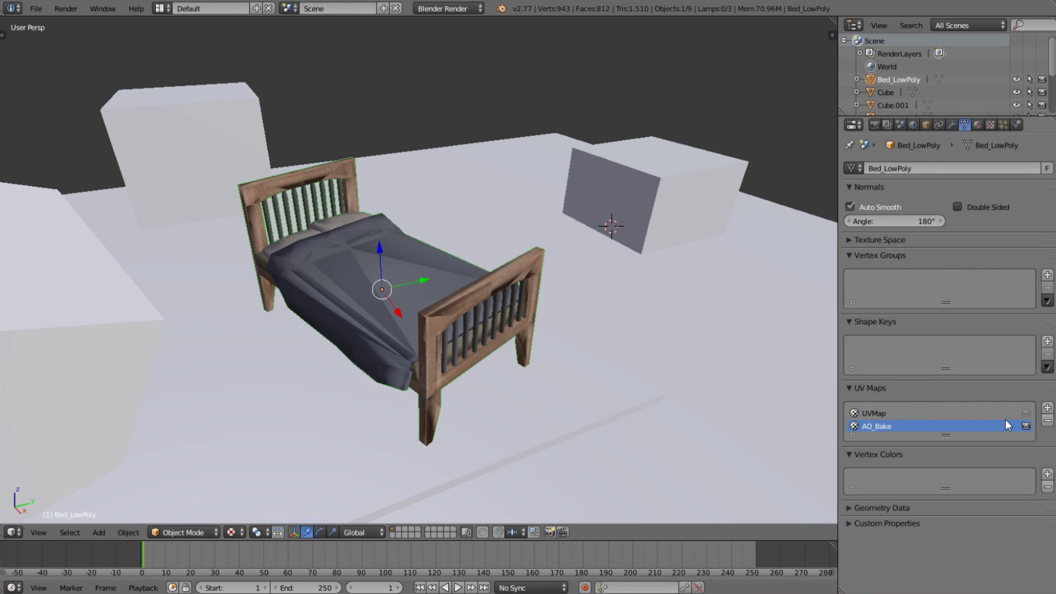
pyautogui.click(876, 417)
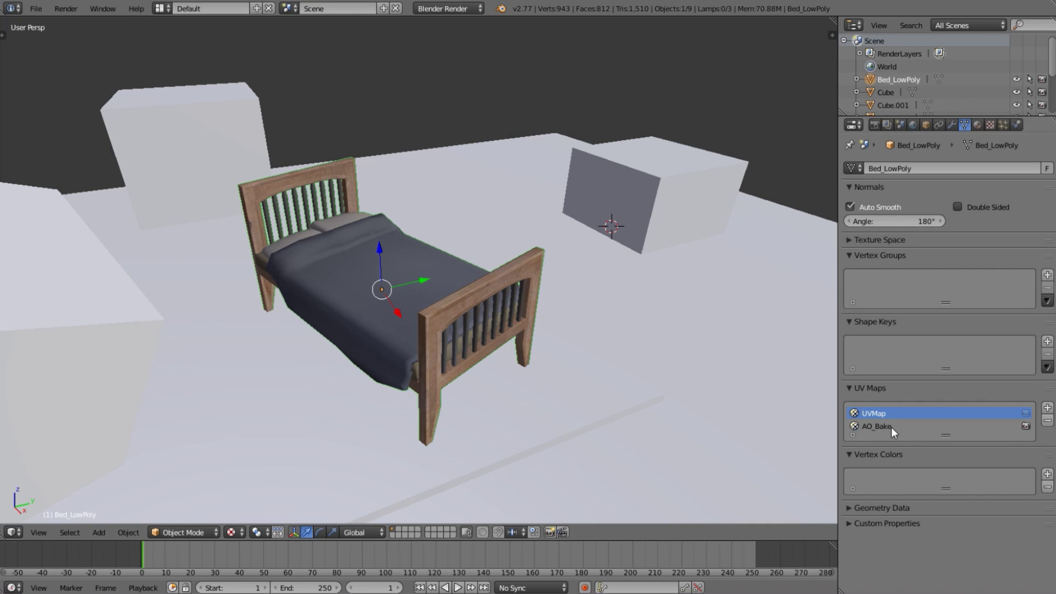
pyautogui.click(891, 427)
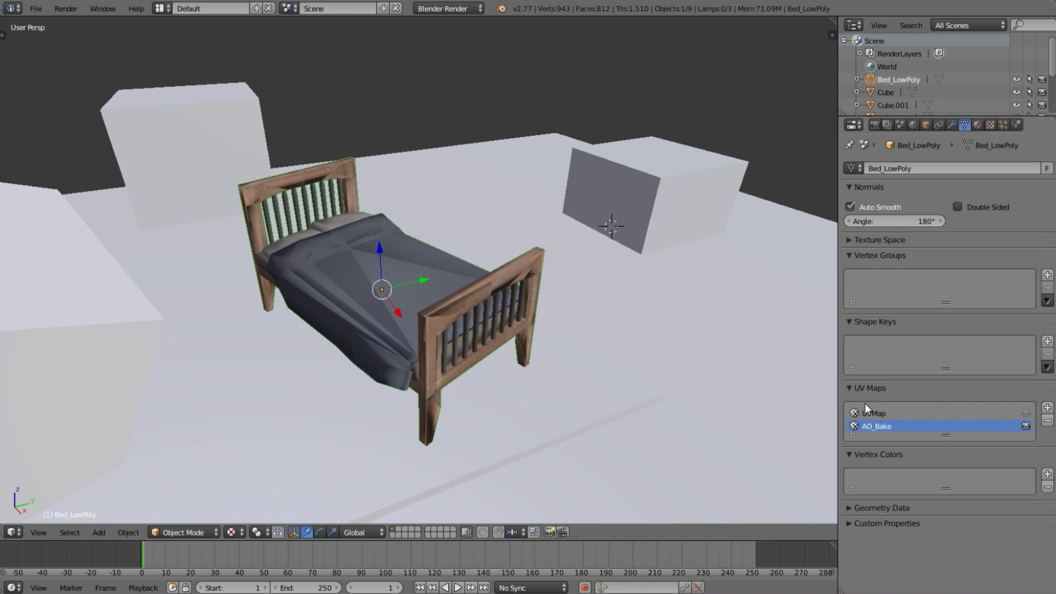
pyautogui.click(879, 414)
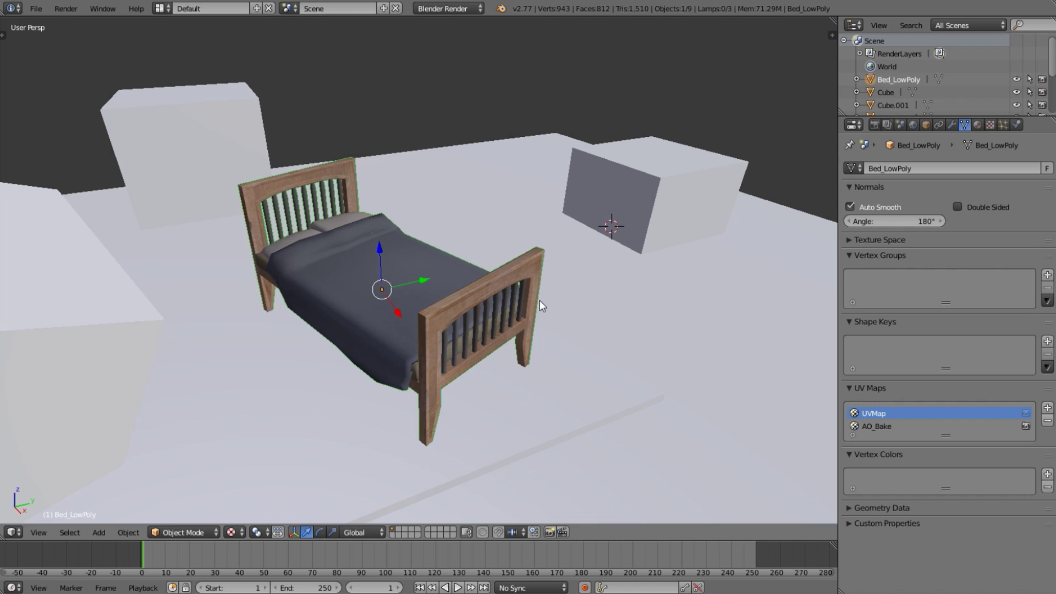
pyautogui.click(882, 427)
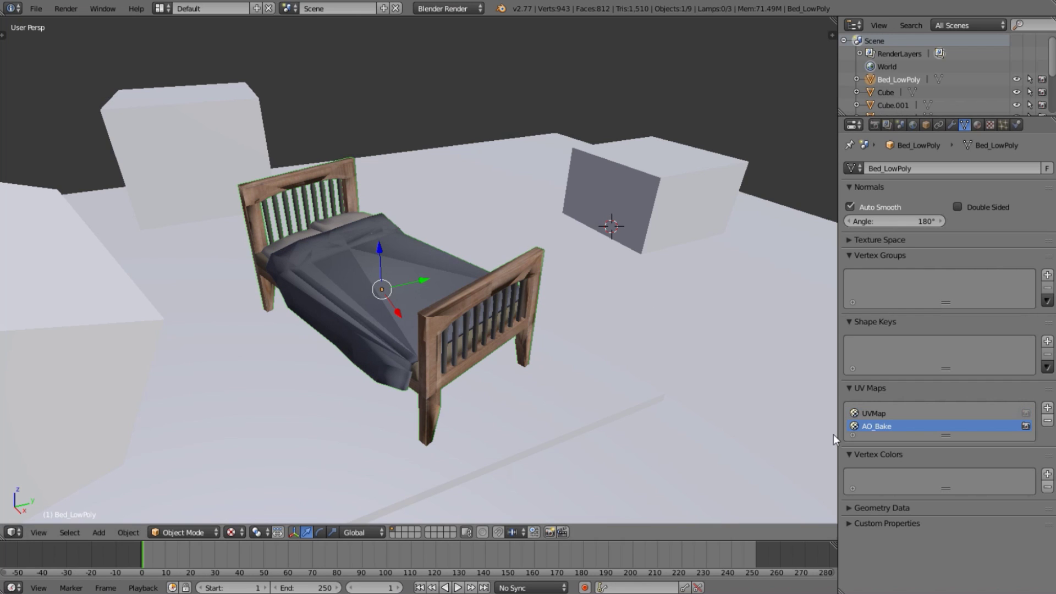
pyautogui.click(884, 417)
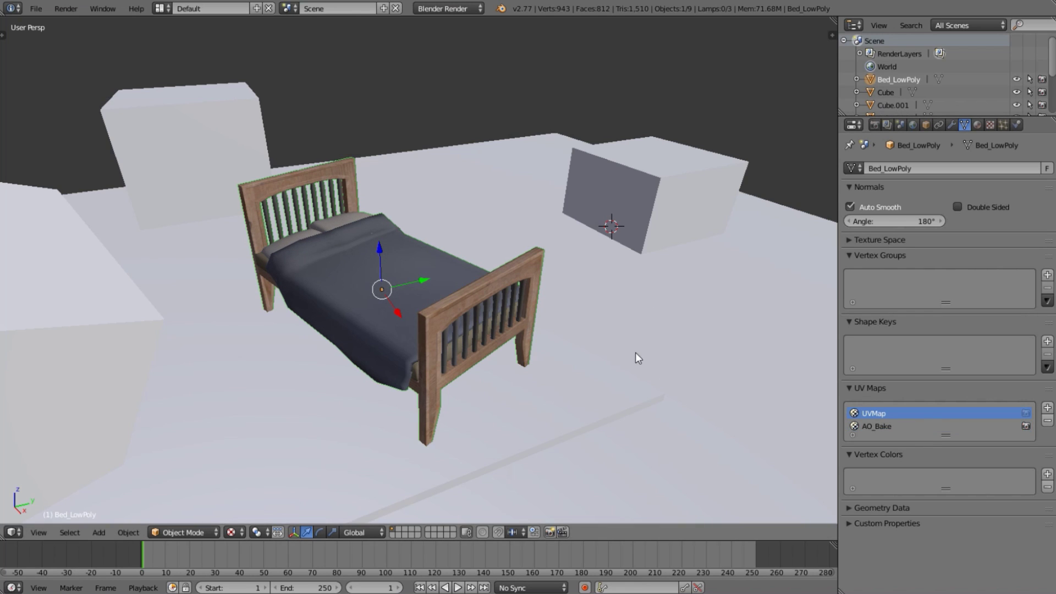
pyautogui.scroll(-2, 608, 348)
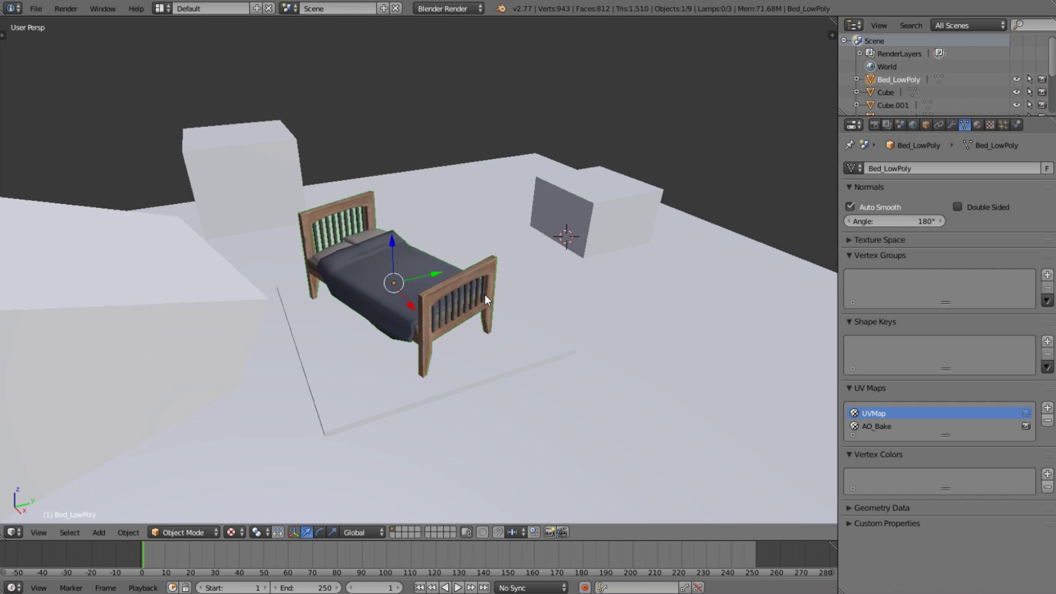
pyautogui.click(883, 424)
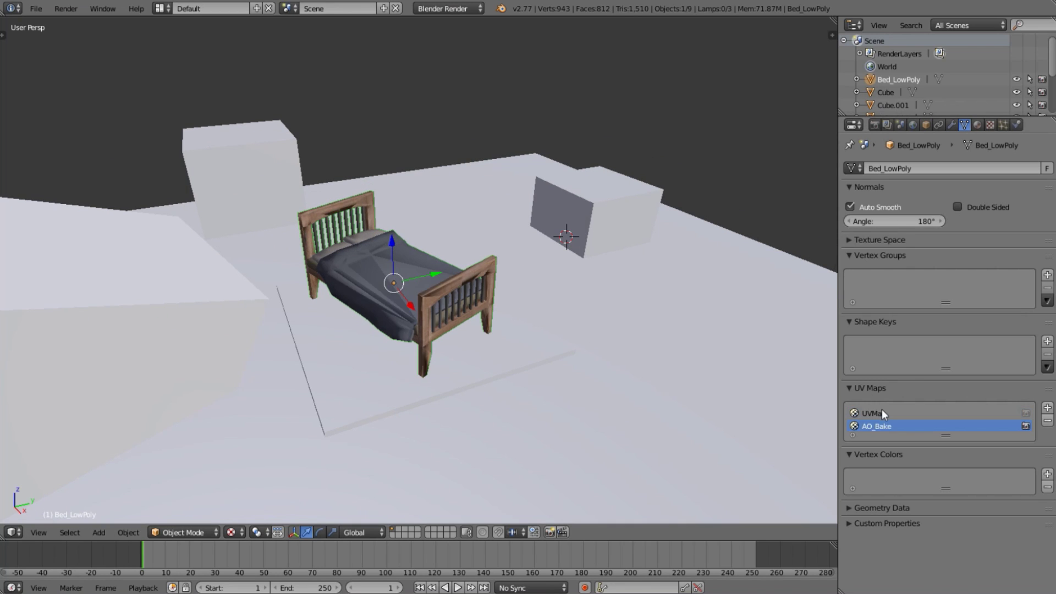
pyautogui.click(880, 409)
pyautogui.click(917, 418)
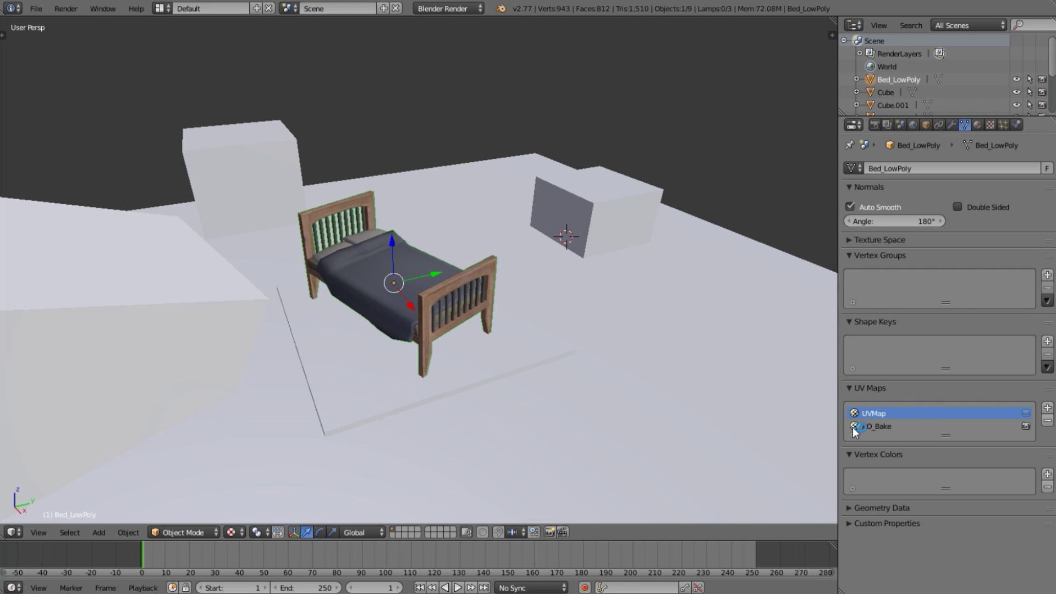
pyautogui.click(884, 429)
# - Deselect everything and reselect all objects of the AO_Bake texture atlas group
pyautogui.moveTo(710, 378); pyautogui.dragTo(605, 292, button='middle')
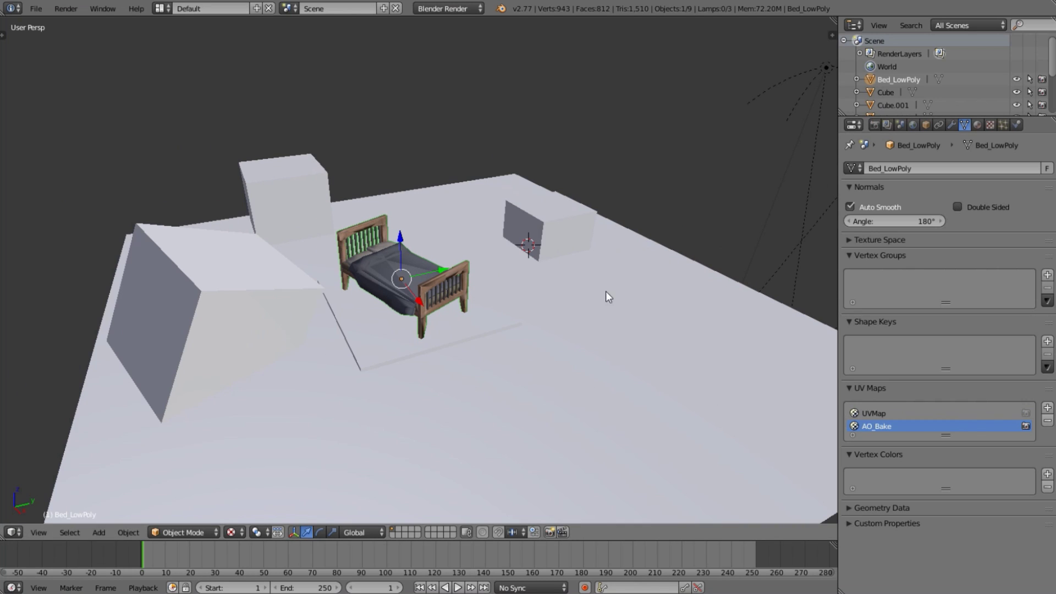
pyautogui.scroll(-2, 406, 293)
pyautogui.press('a')
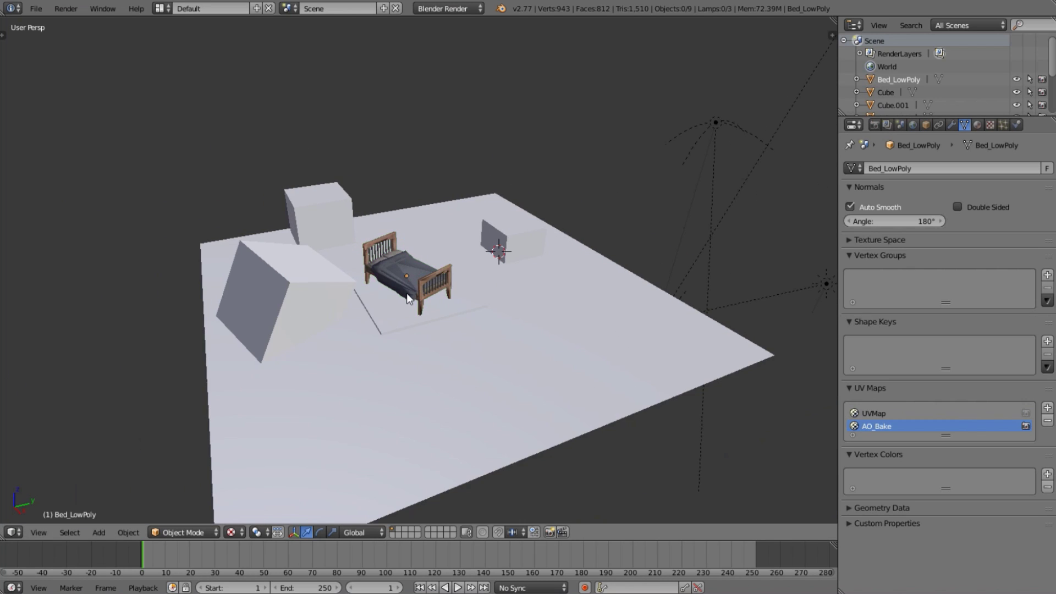
pyautogui.scroll(2, 407, 293)
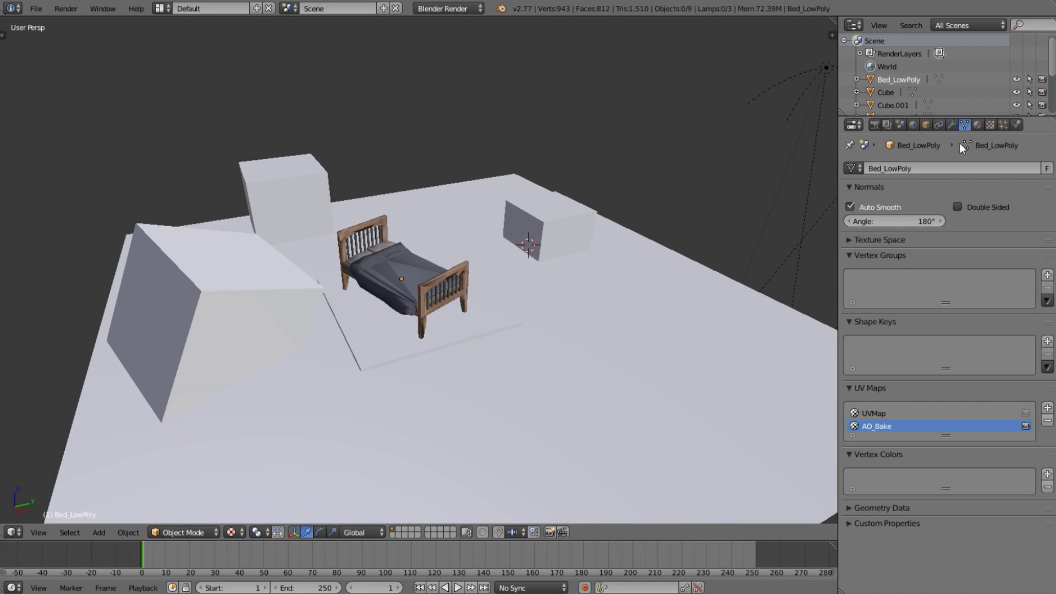
pyautogui.click(875, 125)
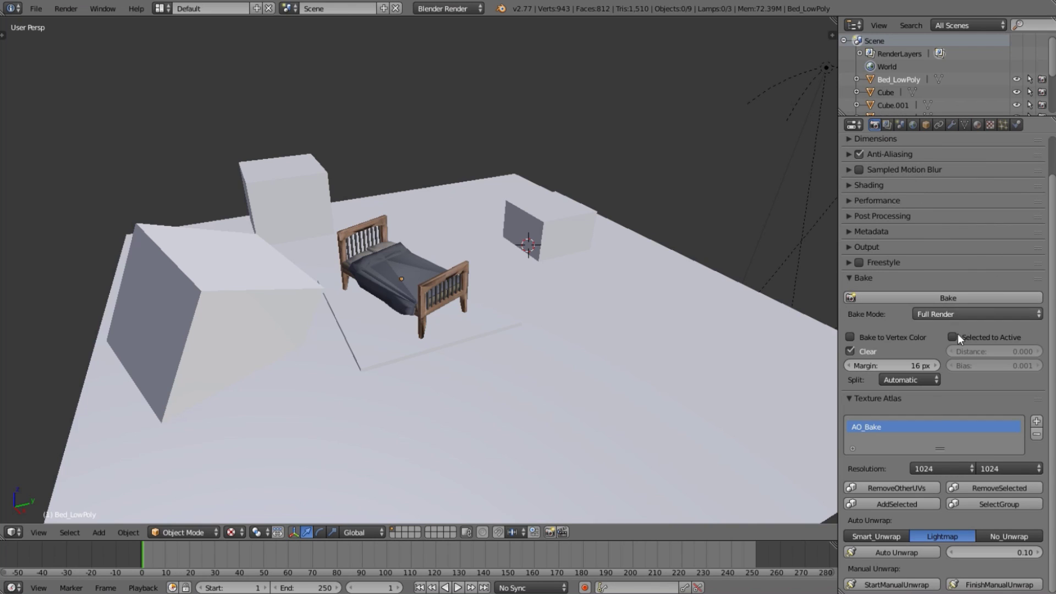
pyautogui.click(980, 504)
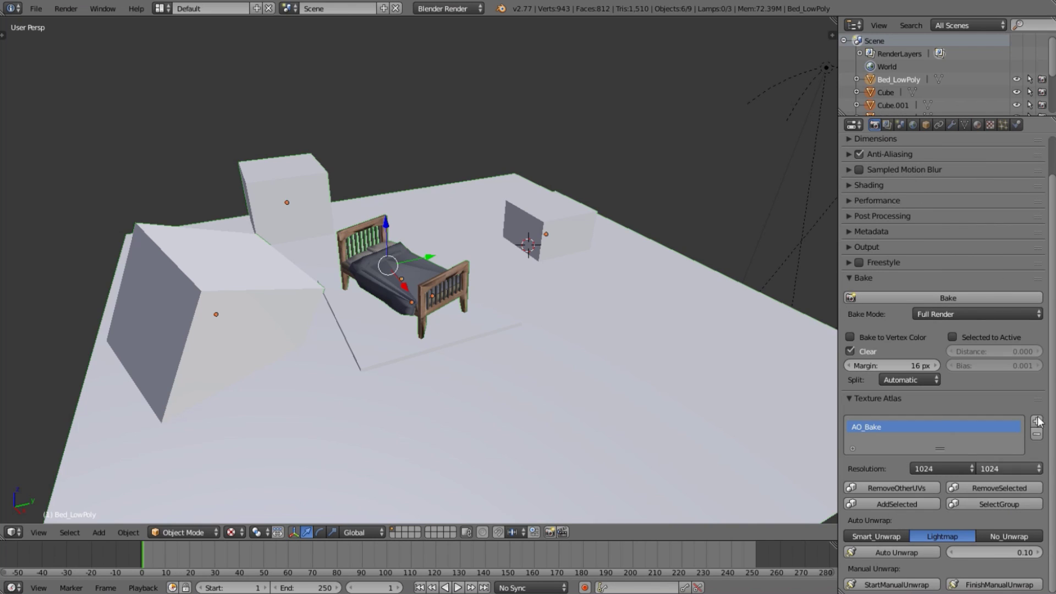
# - Set the bake mode to Ambient Occlusion with Normalized enabled and start baking the selected group
pyautogui.click(946, 314)
pyautogui.click(968, 288)
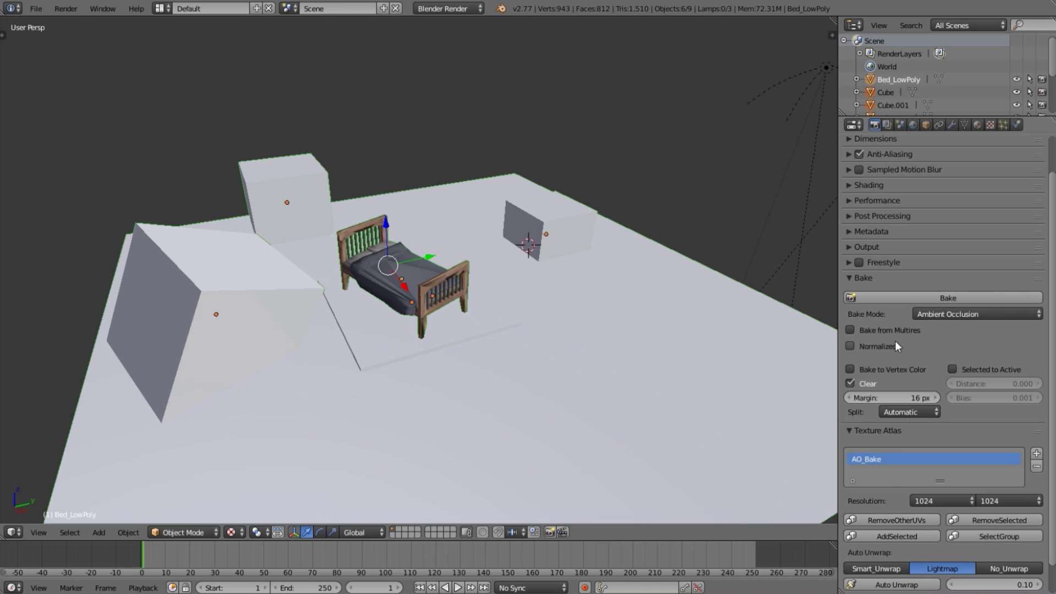
pyautogui.click(856, 345)
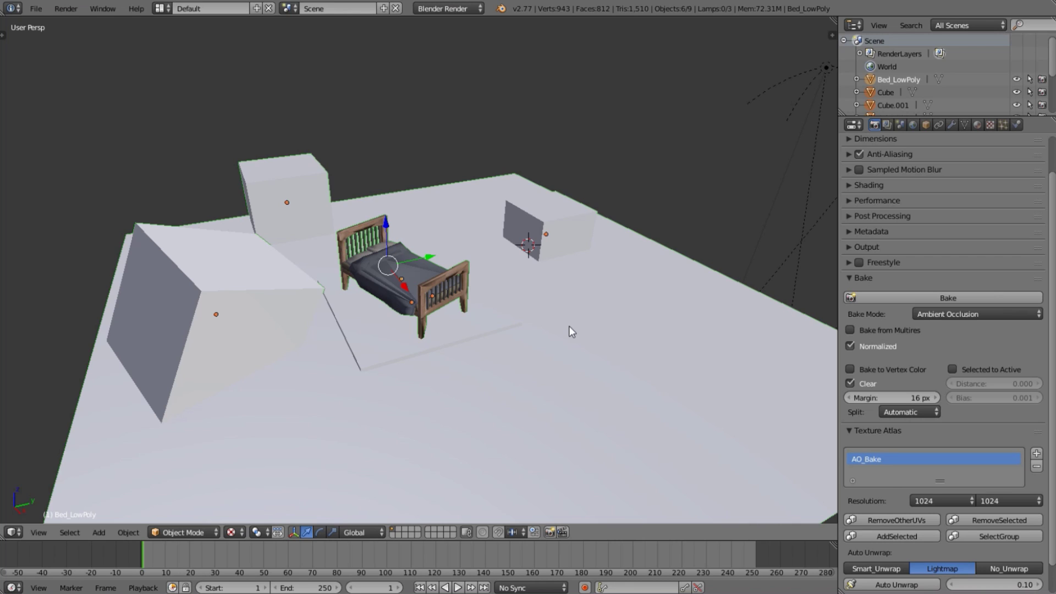
pyautogui.click(957, 296)
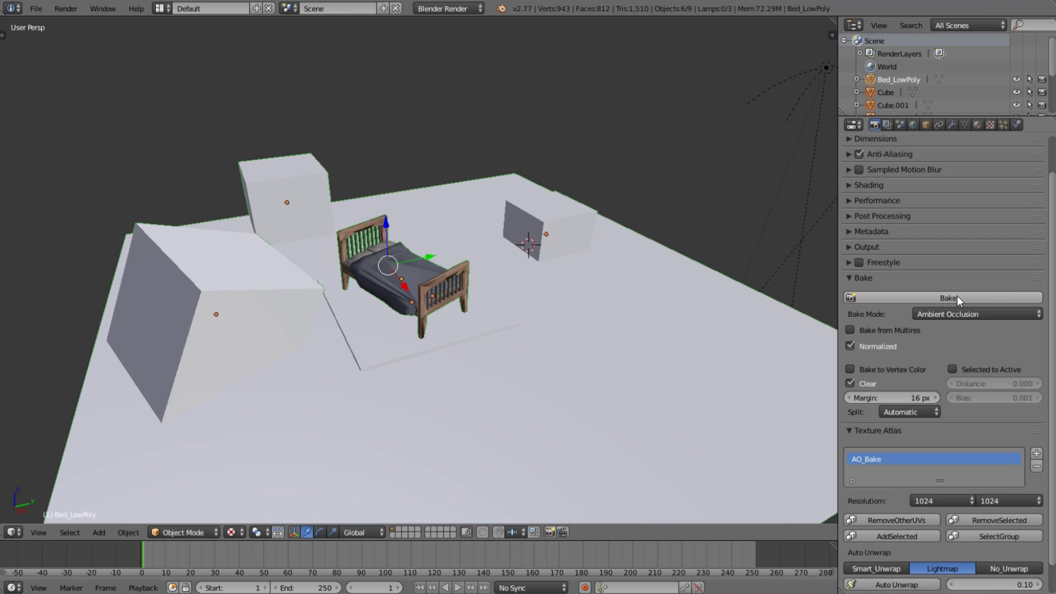
# - Give the ground plane a new material with a specular intensity of 0
pyautogui.rightClick(532, 342)
pyautogui.moveTo(532, 342); pyautogui.dragTo(552, 347, button='middle')
pyautogui.scroll(-3, 710, 290)
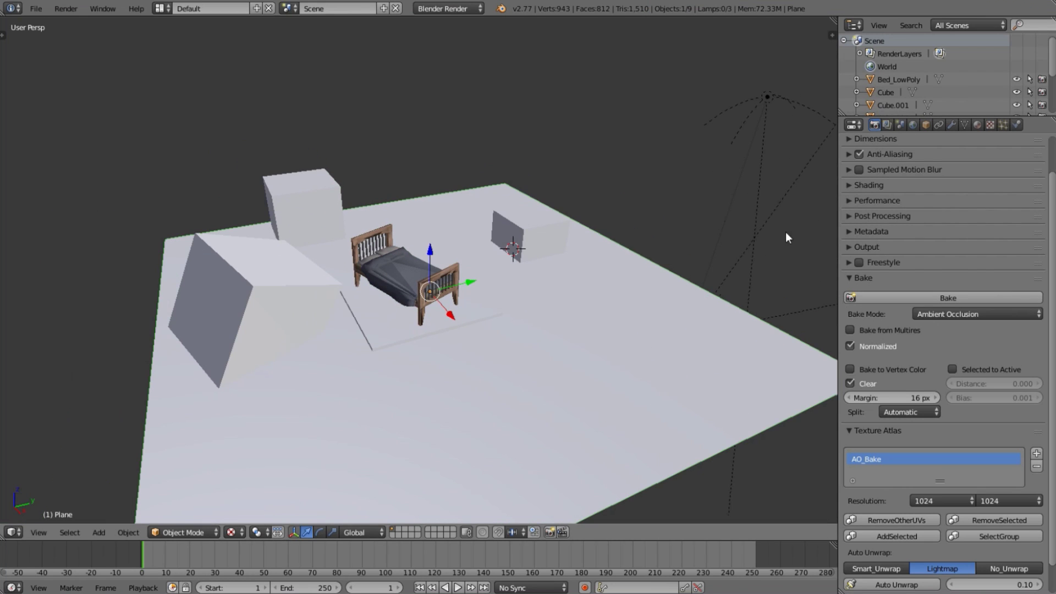
pyautogui.click(976, 124)
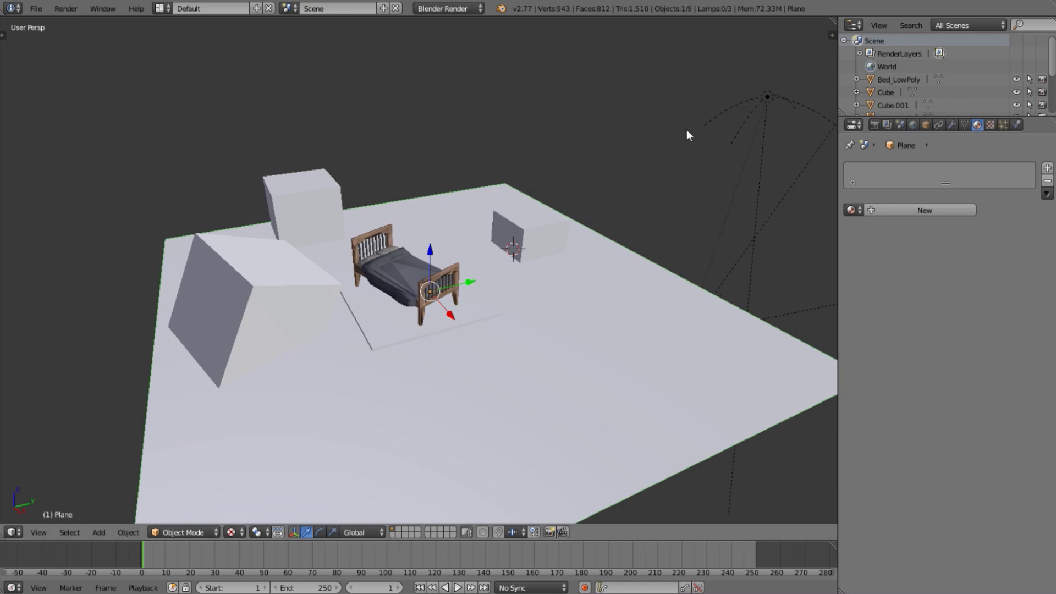
pyautogui.click(922, 209)
pyautogui.moveTo(918, 438); pyautogui.dragTo(858, 439)
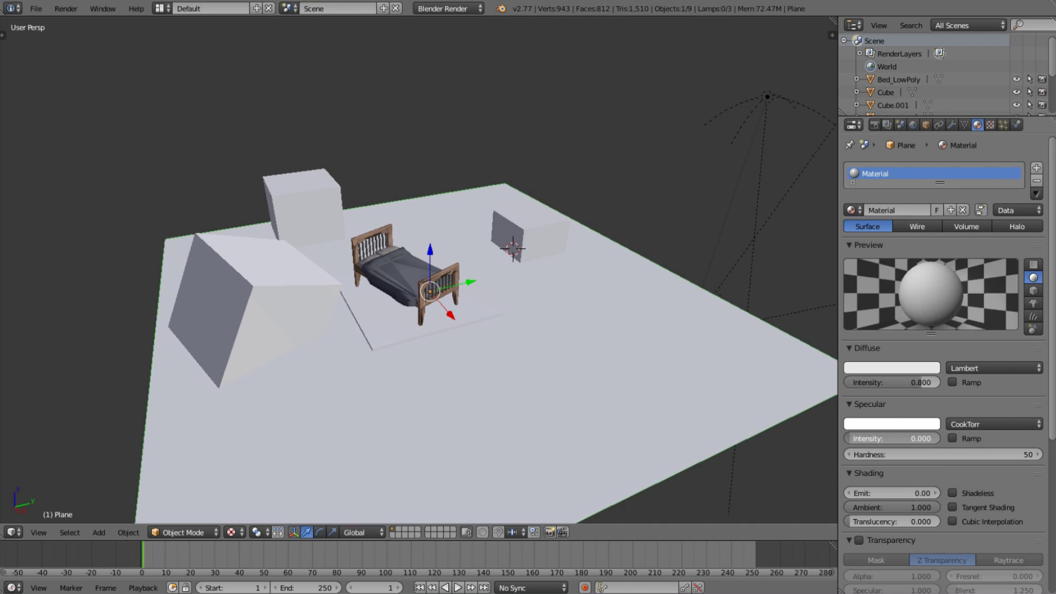
# - Add an image texture to the plane's material using the AO_Bake image
pyautogui.click(990, 124)
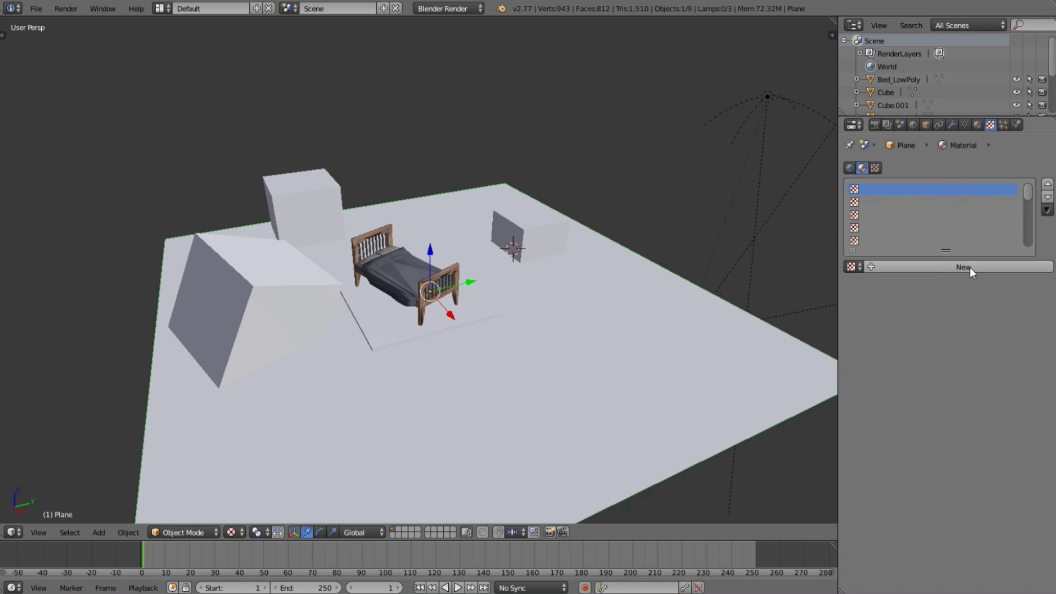
pyautogui.click(969, 267)
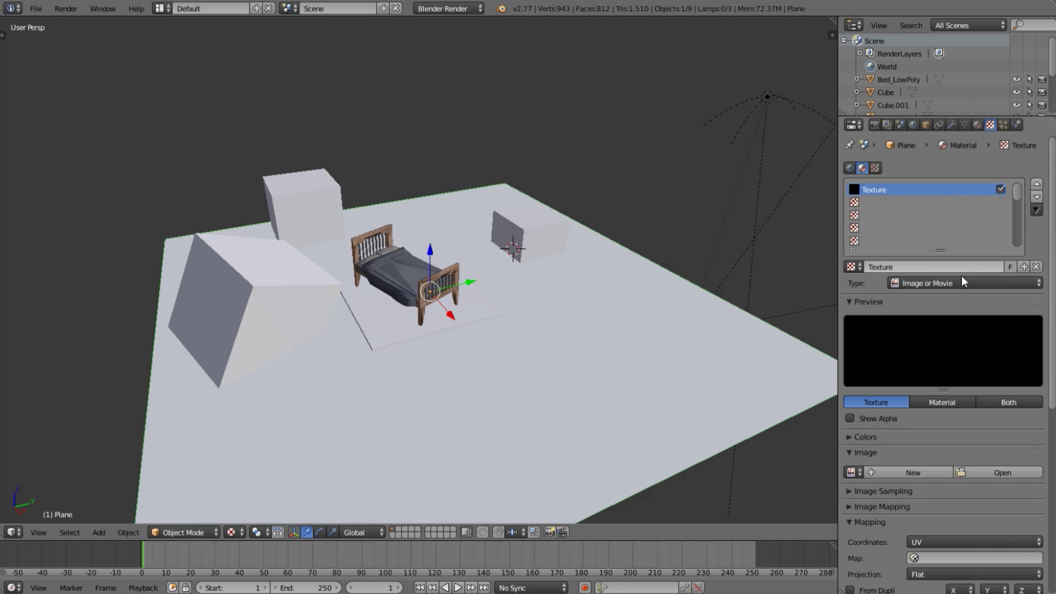
pyautogui.click(853, 471)
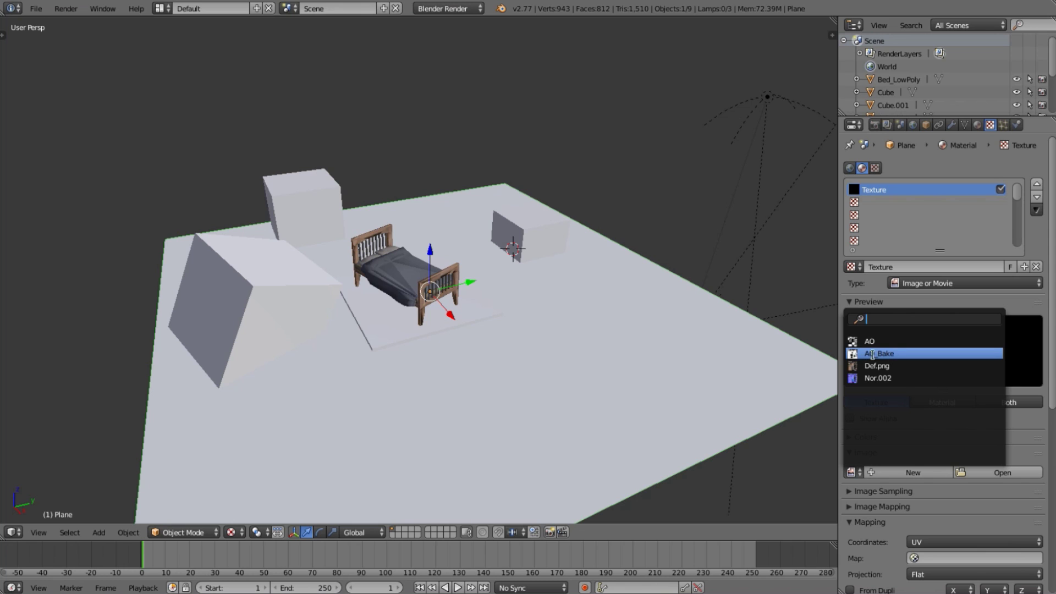
pyautogui.click(922, 354)
pyautogui.moveTo(661, 341); pyautogui.dragTo(563, 340, button='middle')
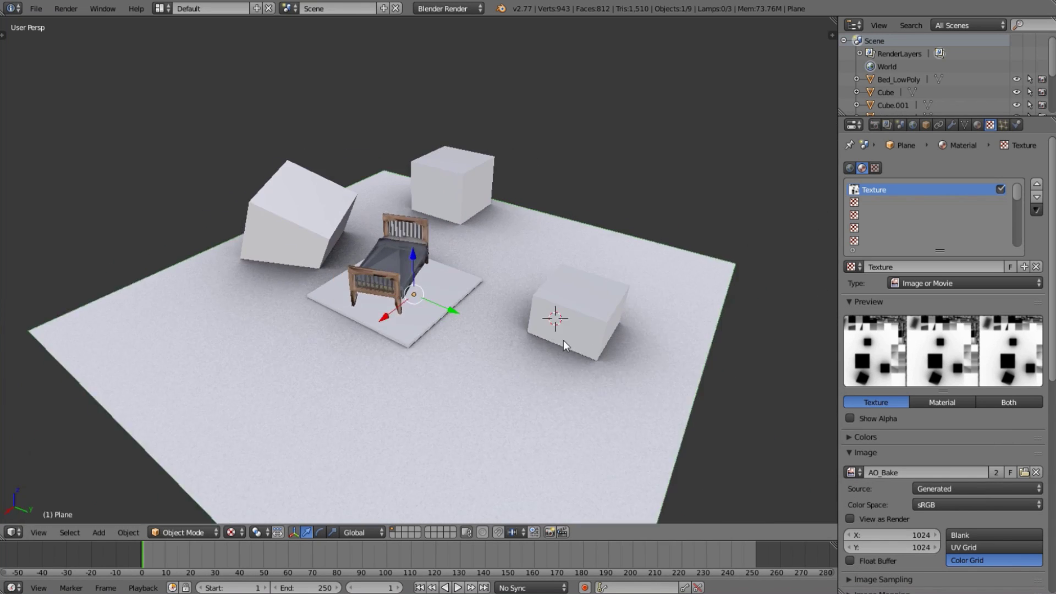
# - Examine the baked shadows on the plane around the bed and cubes, from close up, above and the side
pyautogui.scroll(3, 481, 352)
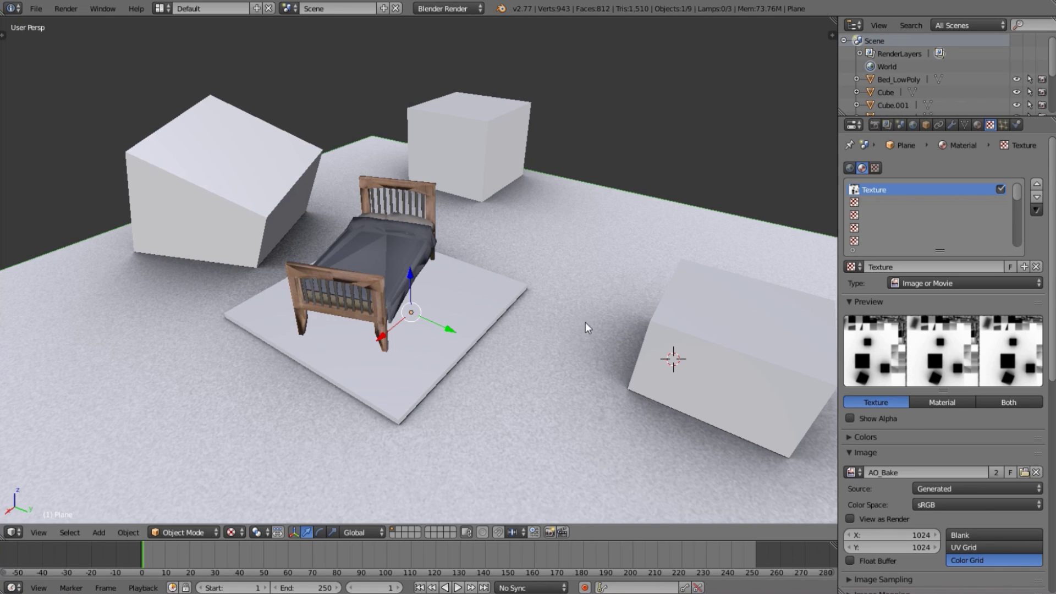
pyautogui.scroll(-3, 459, 353)
pyautogui.scroll(4, 584, 357)
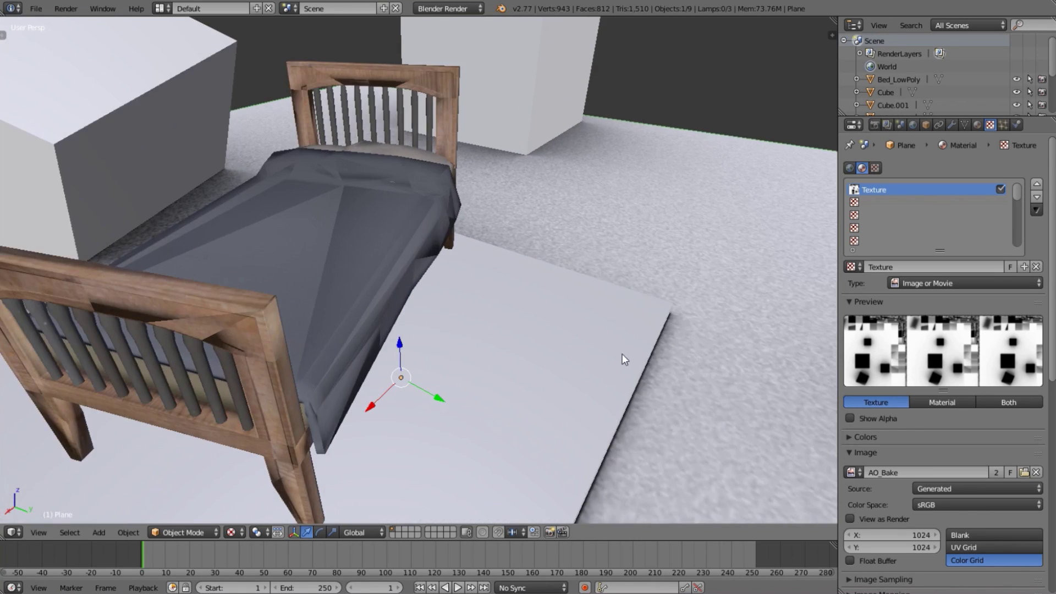
pyautogui.scroll(-4, 617, 389)
pyautogui.scroll(-3, 378, 321)
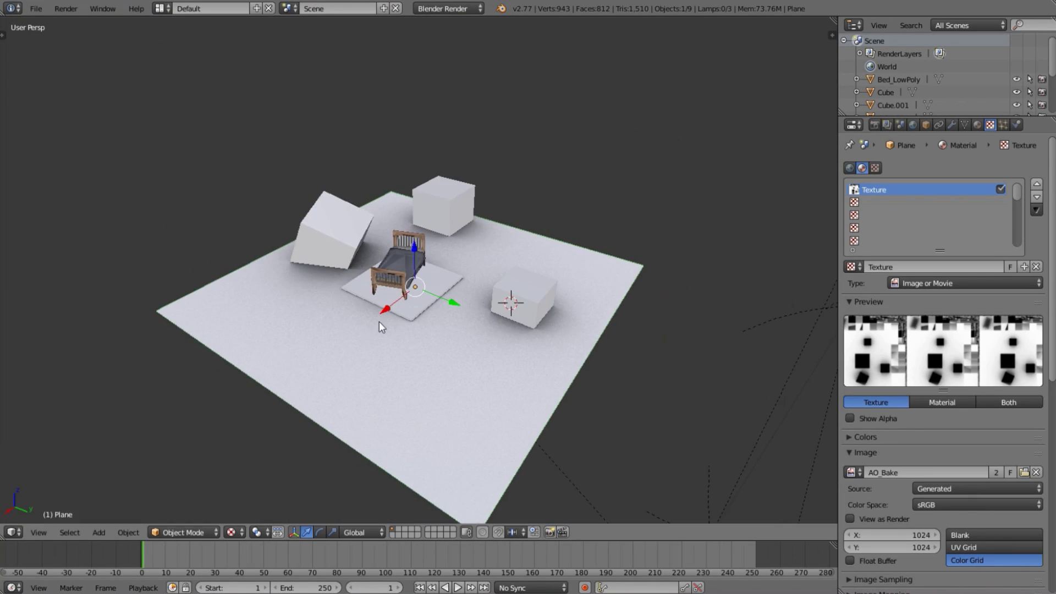
pyautogui.scroll(3, 565, 385)
pyautogui.moveTo(399, 361); pyautogui.dragTo(546, 420, button='middle')
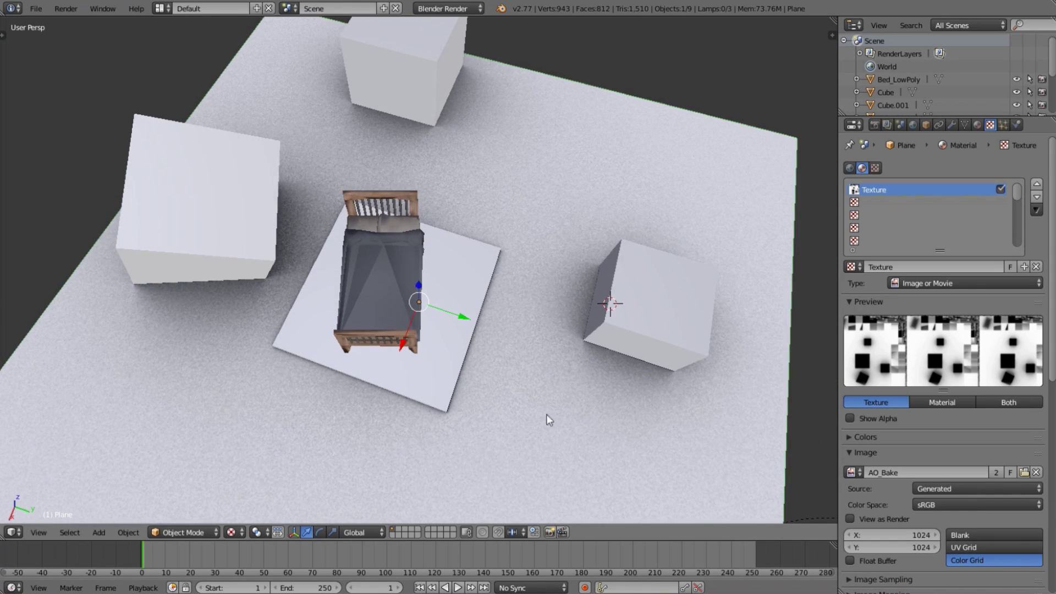
pyautogui.moveTo(473, 291); pyautogui.dragTo(215, 243, button='middle')
pyautogui.moveTo(199, 305); pyautogui.dragTo(322, 335, button='middle')
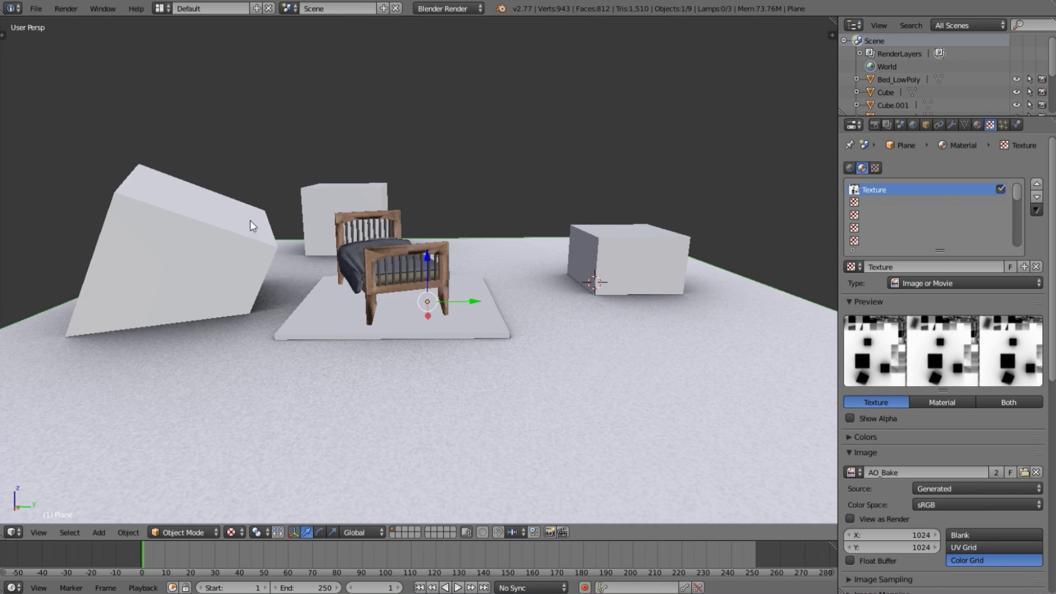
# - Link the plane's material to the three large cubes and check each of them
pyautogui.rightClick(162, 265)
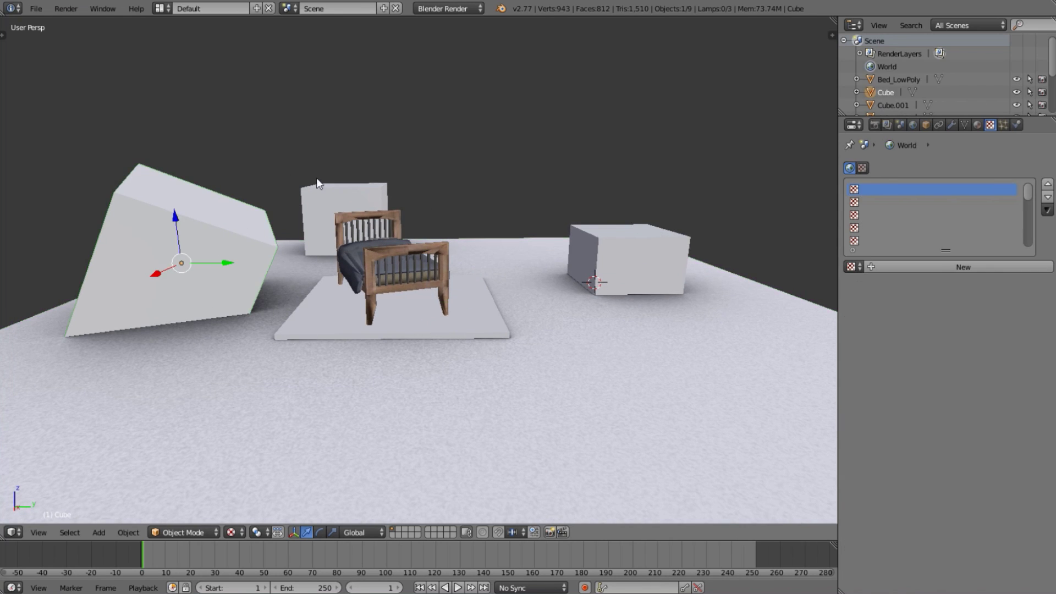
pyautogui.keyDown('shift'); pyautogui.rightClick(336, 208); pyautogui.keyUp('shift')
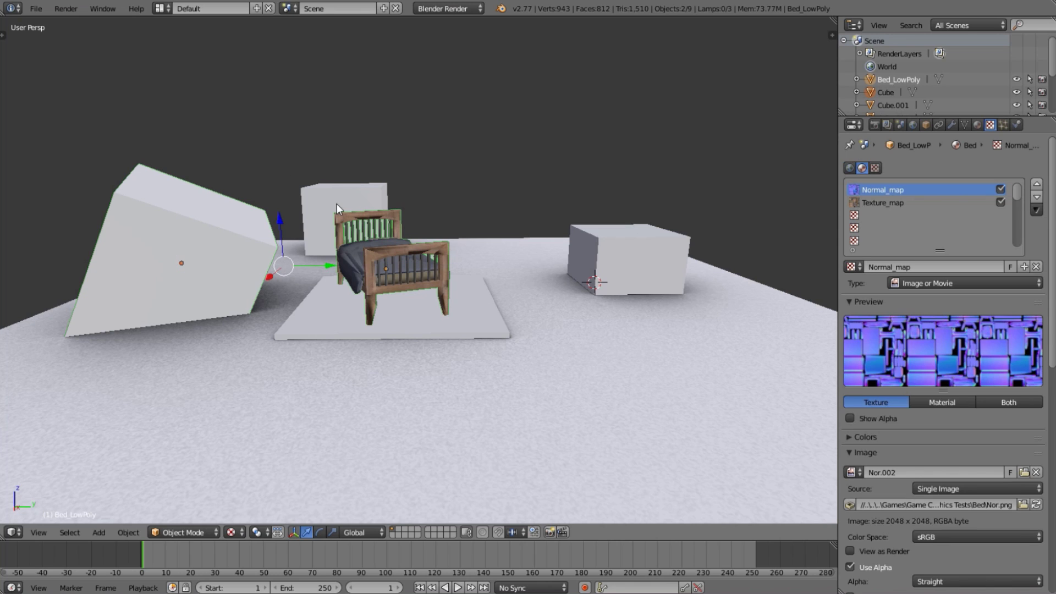
pyautogui.keyDown('shift'); pyautogui.rightClick(322, 186); pyautogui.keyUp('shift')
pyautogui.keyDown('shift'); pyautogui.rightClick(632, 252); pyautogui.keyUp('shift')
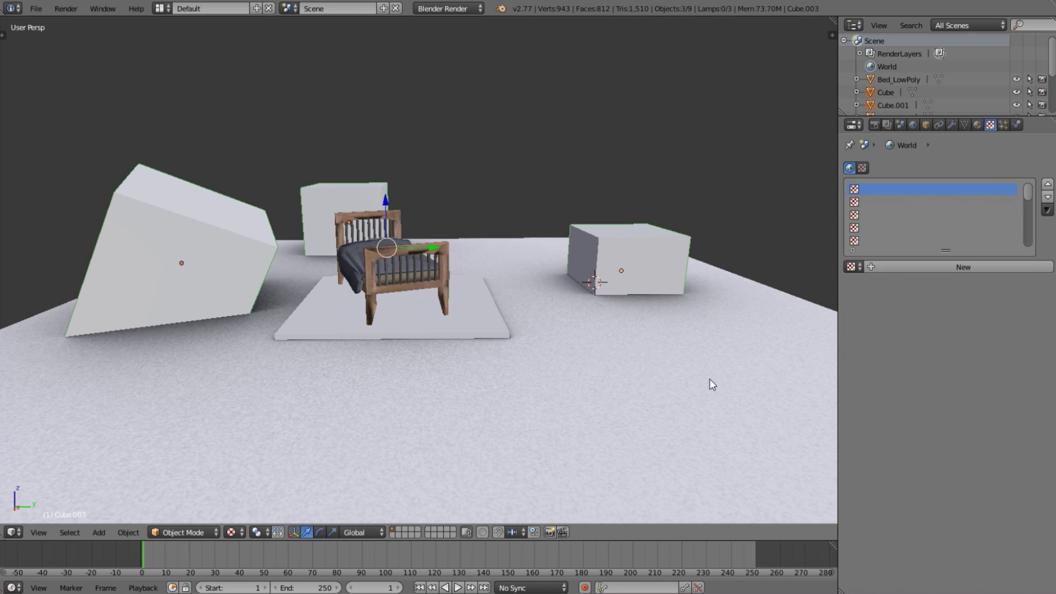
pyautogui.keyDown('shift'); pyautogui.rightClick(710, 378); pyautogui.keyUp('shift')
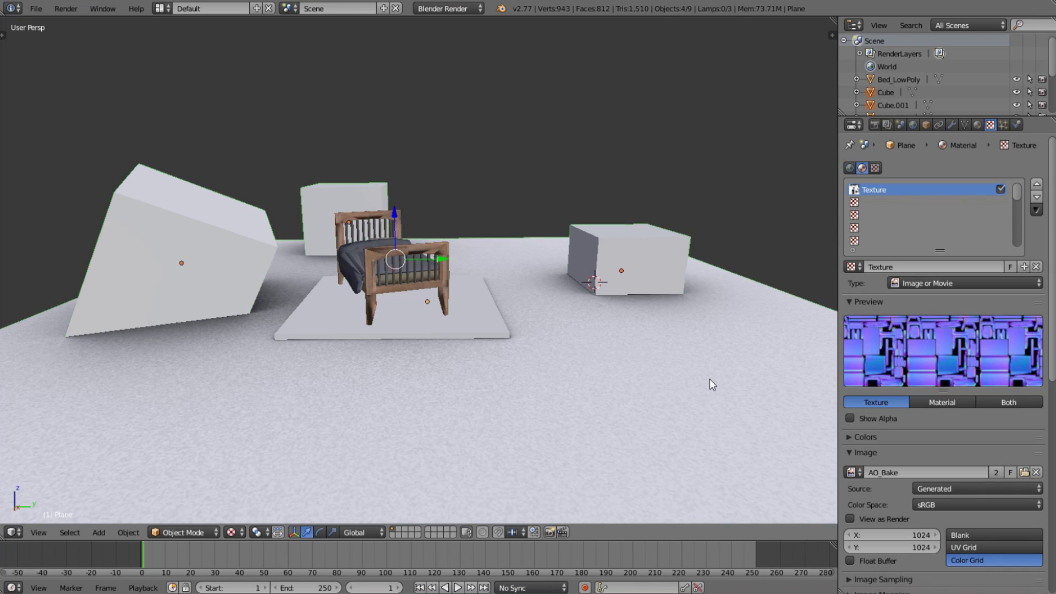
pyautogui.hotkey('ctrl', 'l')
pyautogui.click(525, 349)
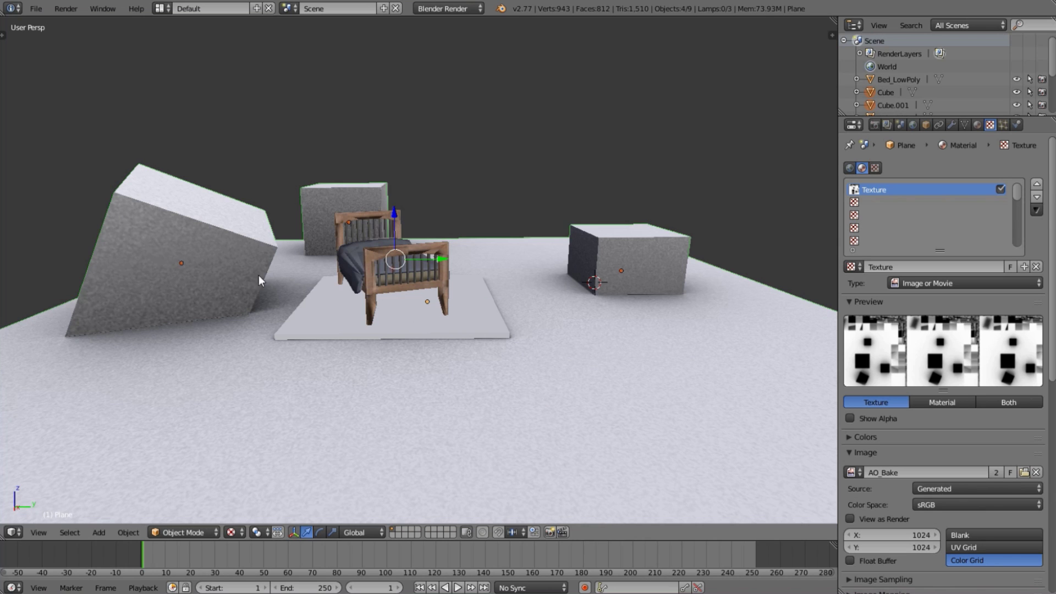
pyautogui.rightClick(199, 213)
pyautogui.rightClick(345, 191)
pyautogui.rightClick(605, 234)
pyautogui.rightClick(599, 315)
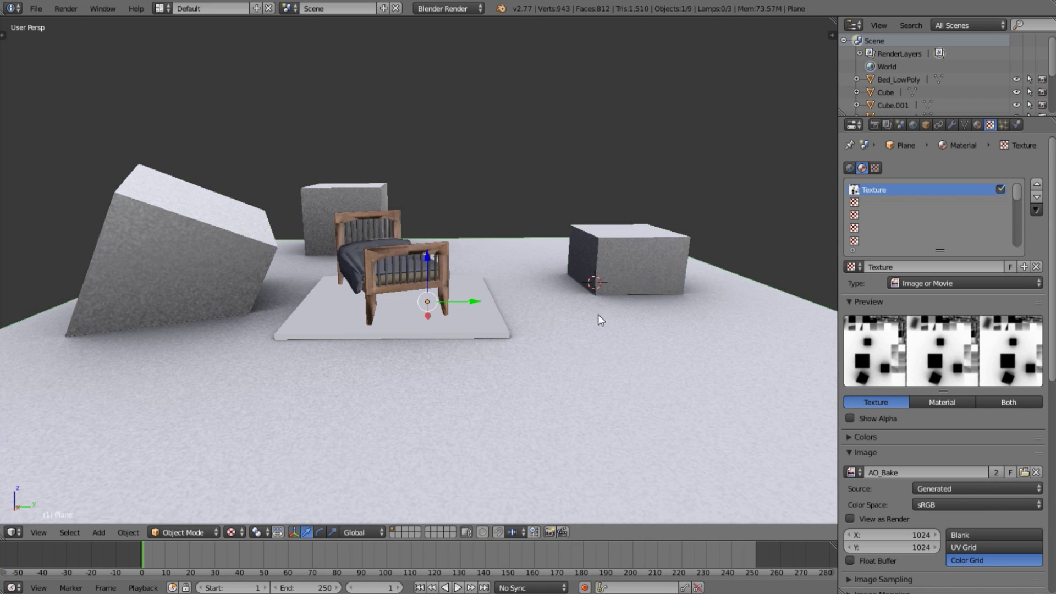
# - Link the material of a textured cube to the flat slab under the bed
pyautogui.moveTo(598, 314); pyautogui.dragTo(523, 341, button='middle')
pyautogui.rightClick(415, 299)
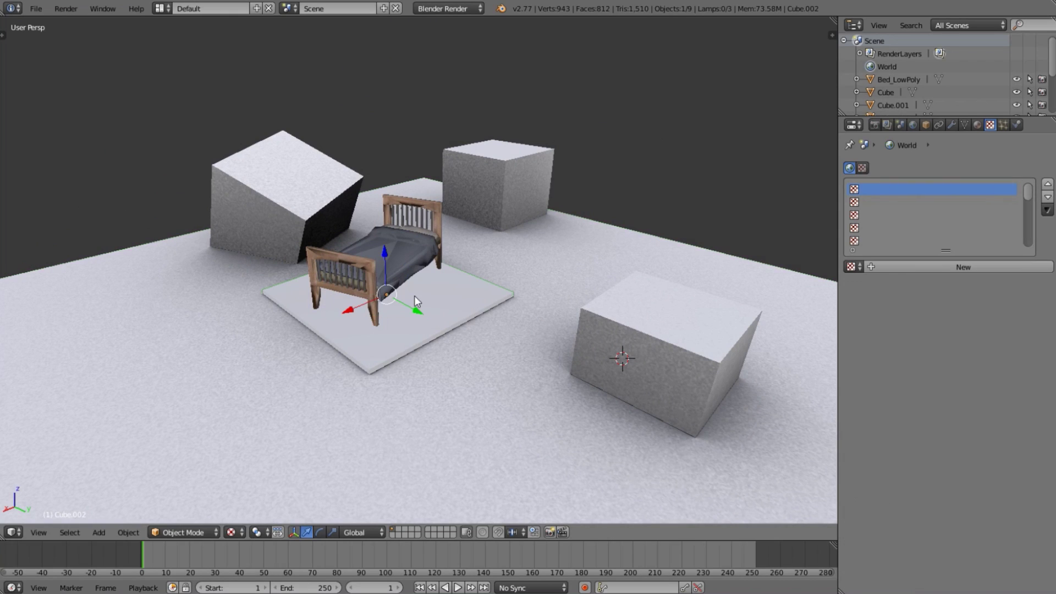
pyautogui.keyDown('shift'); pyautogui.rightClick(679, 367); pyautogui.keyUp('shift')
pyautogui.hotkey('ctrl', 'l')
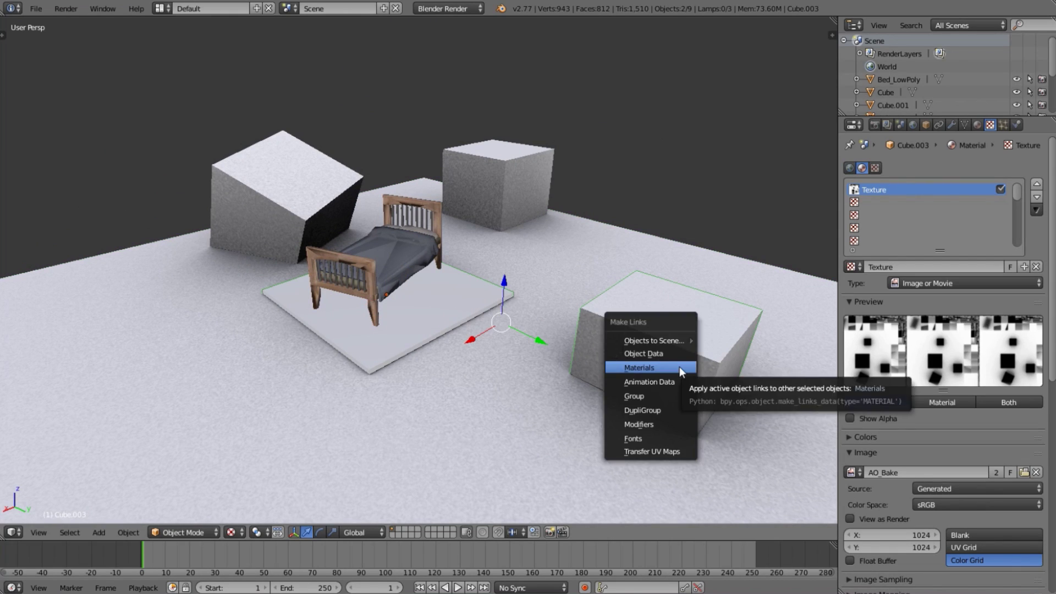
pyautogui.click(679, 366)
# - Add a third texture to the bed's material, below Texture_map, using the AO_Bake image
pyautogui.rightClick(331, 246)
pyautogui.moveTo(331, 246); pyautogui.dragTo(378, 270, button='middle')
pyautogui.scroll(3, 378, 270)
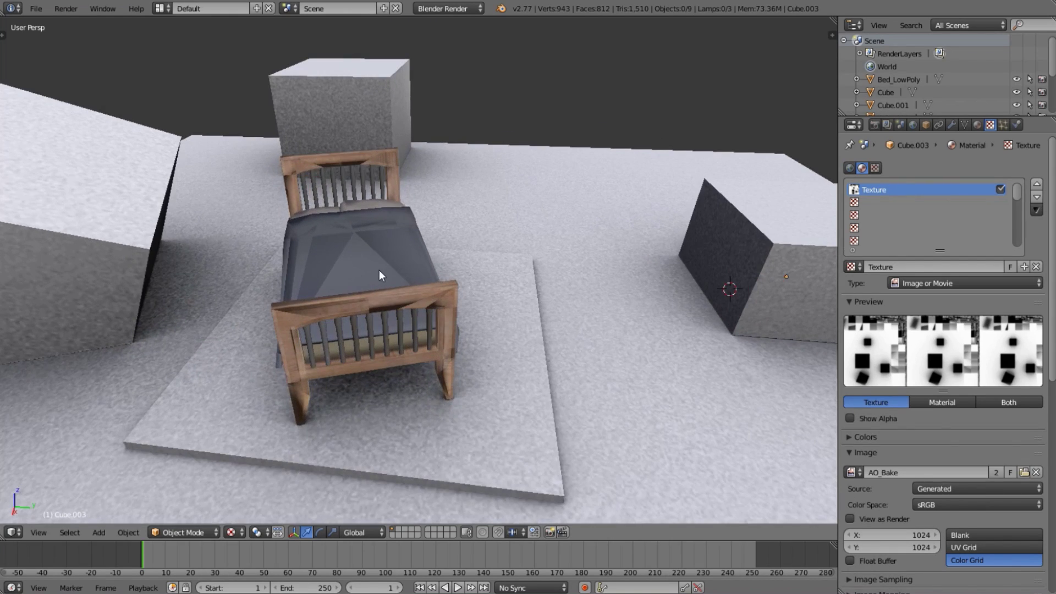
pyautogui.click(861, 216)
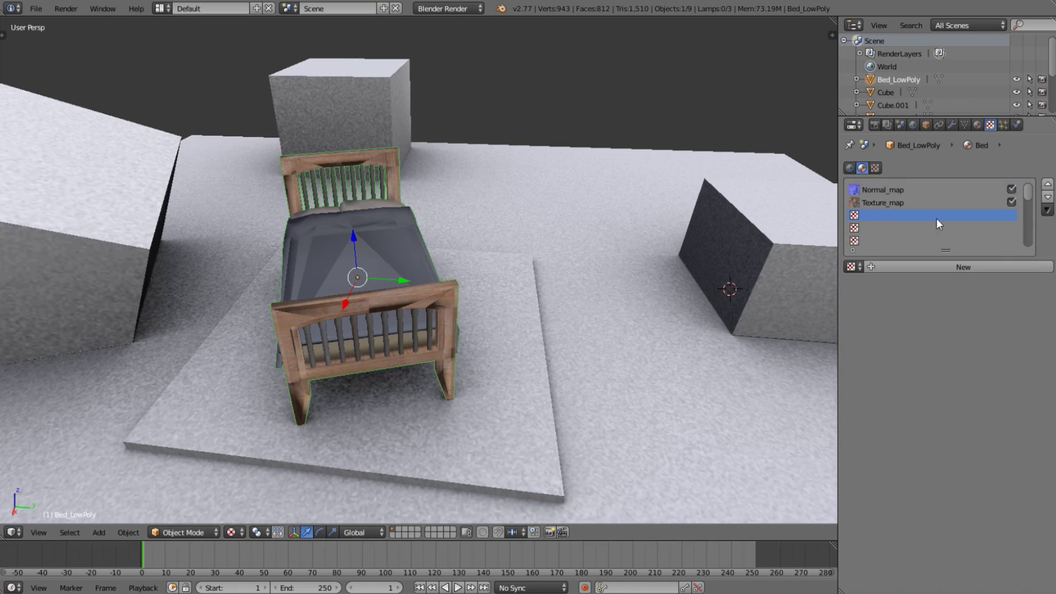
pyautogui.click(924, 265)
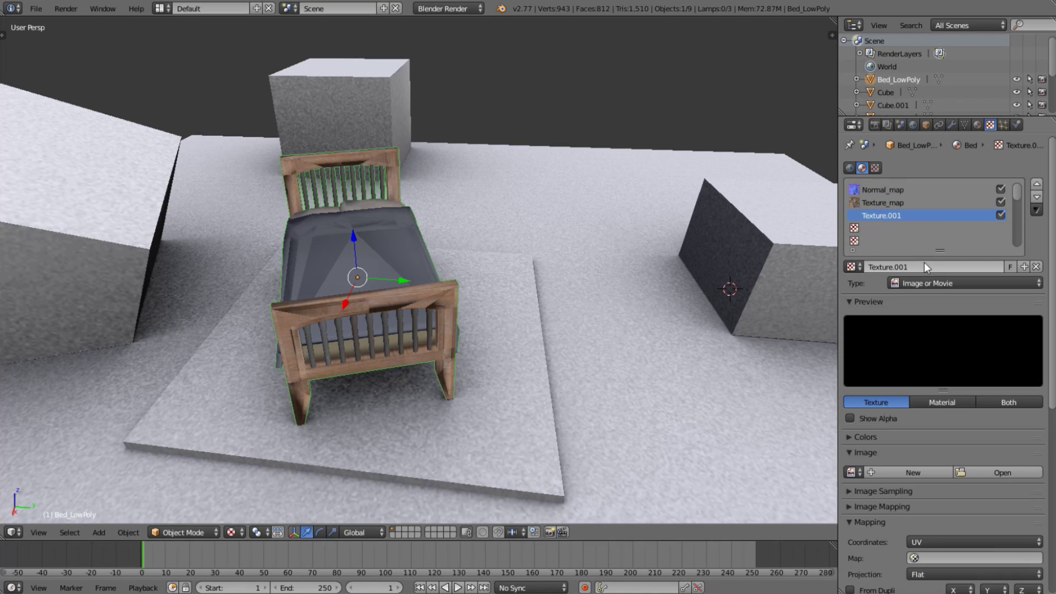
pyautogui.click(852, 472)
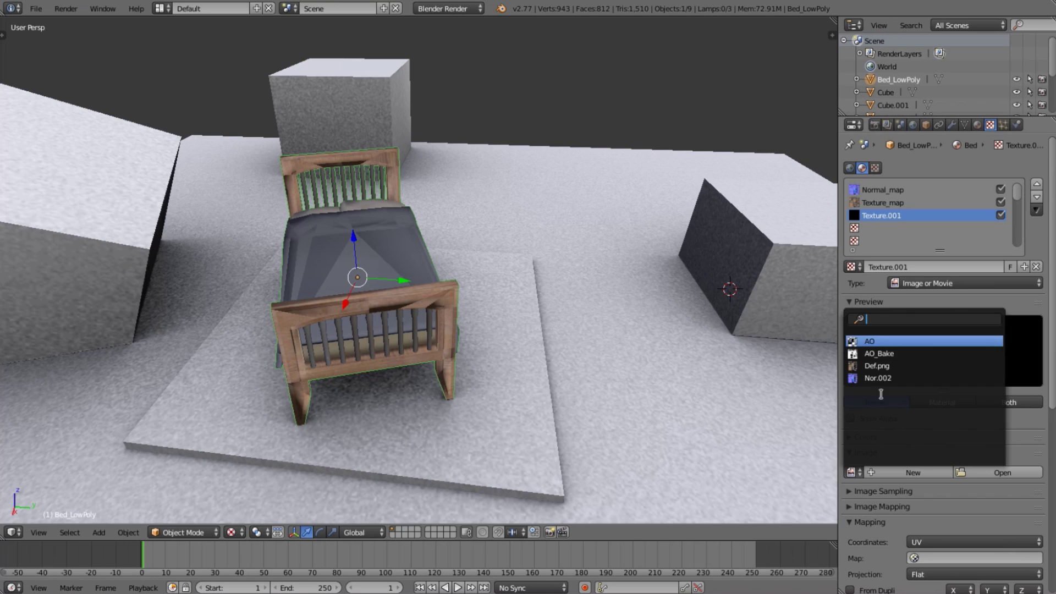
pyautogui.click(880, 354)
# - Set the blend type of the bed's AO_Bake texture to Multiply and inspect the bed's shading up close
pyautogui.moveTo(308, 348); pyautogui.dragTo(576, 344, button='middle')
pyautogui.scroll(-3, 424, 349)
pyautogui.press('a')
pyautogui.scroll(-7, 984, 497)
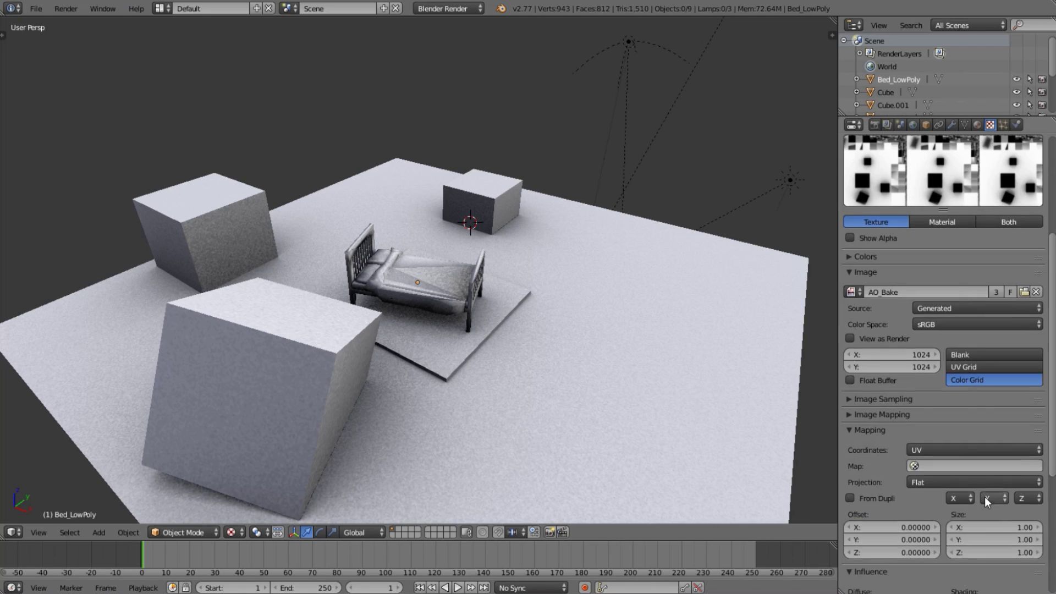
pyautogui.scroll(-8, 984, 497)
pyautogui.click(900, 507)
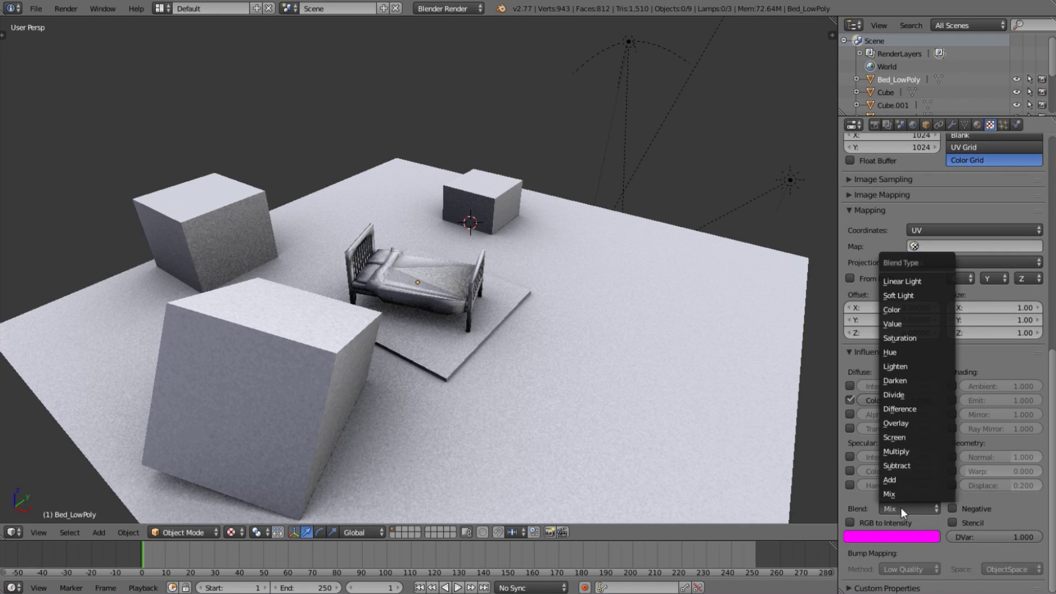
pyautogui.click(928, 453)
pyautogui.scroll(5, 585, 368)
pyautogui.scroll(-2, 519, 329)
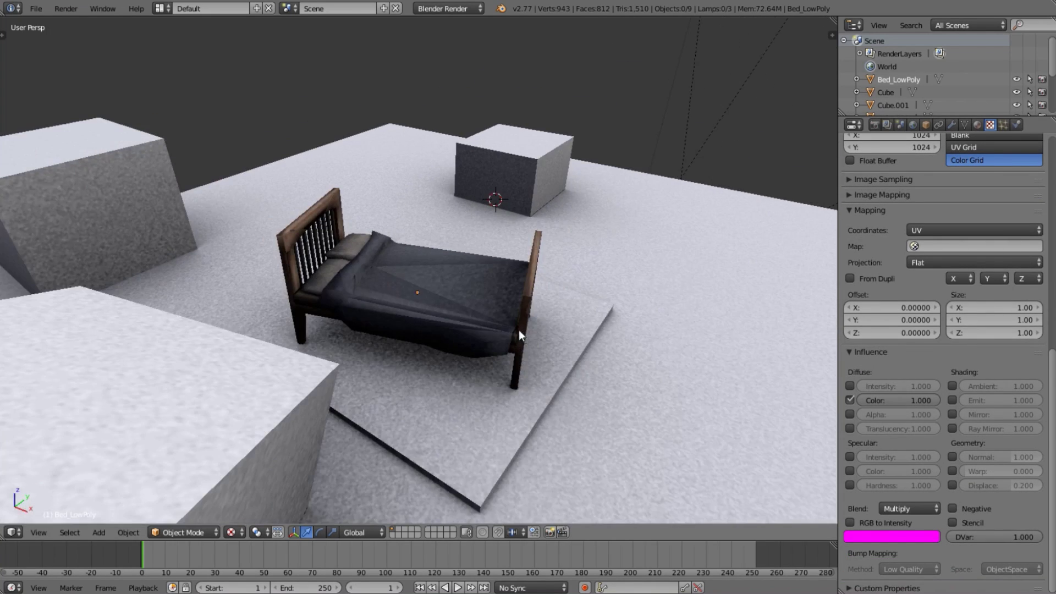
pyautogui.scroll(2, 519, 329)
pyautogui.moveTo(452, 309); pyautogui.dragTo(403, 228, button='middle')
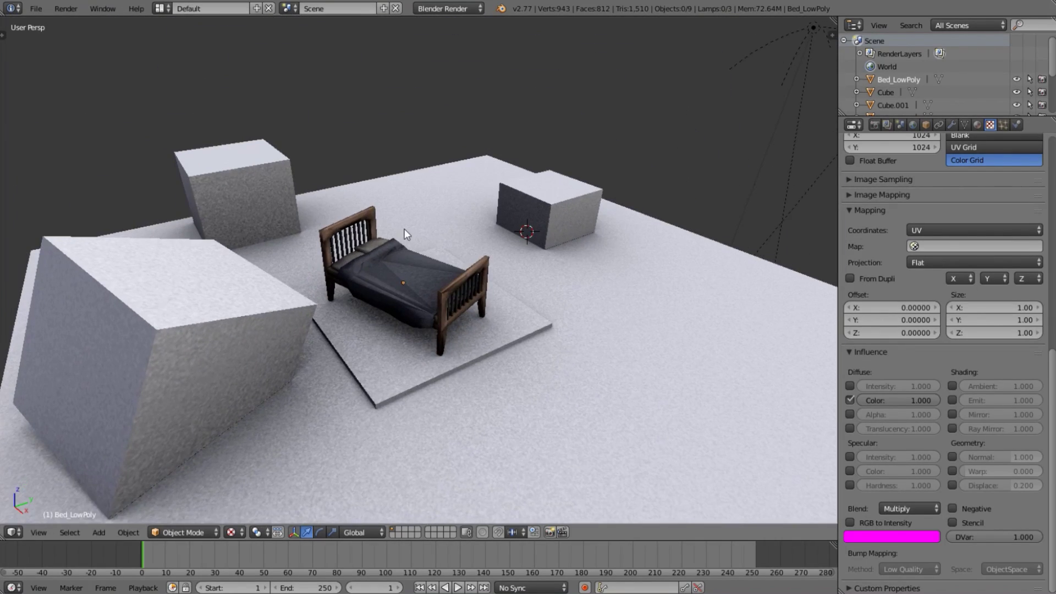
pyautogui.scroll(5, 480, 342)
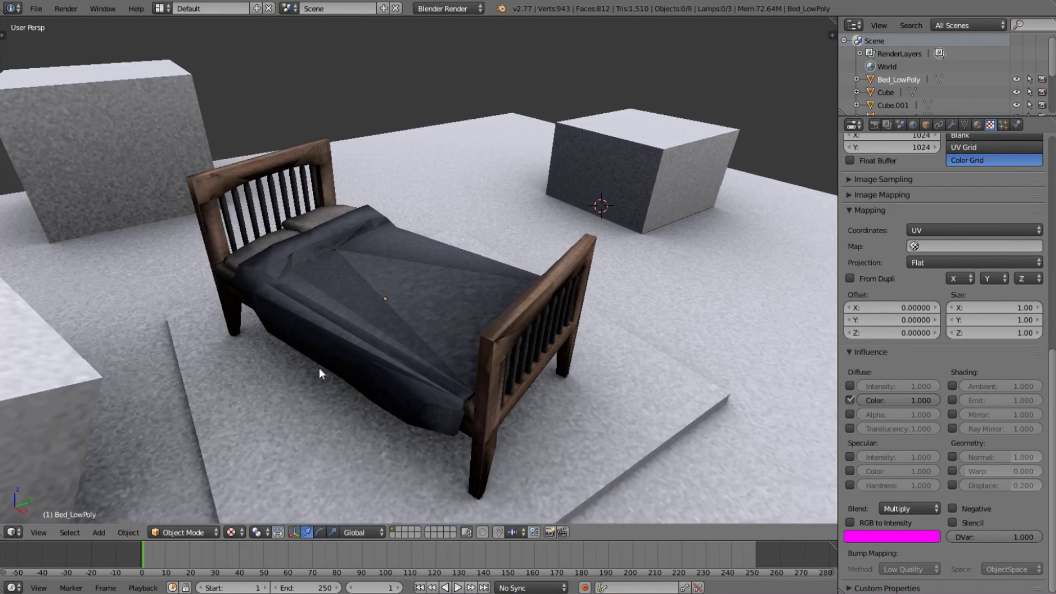
# - Set the world's Gather sampling to 20 samples
pyautogui.rightClick(605, 380)
pyautogui.scroll(-5, 647, 385)
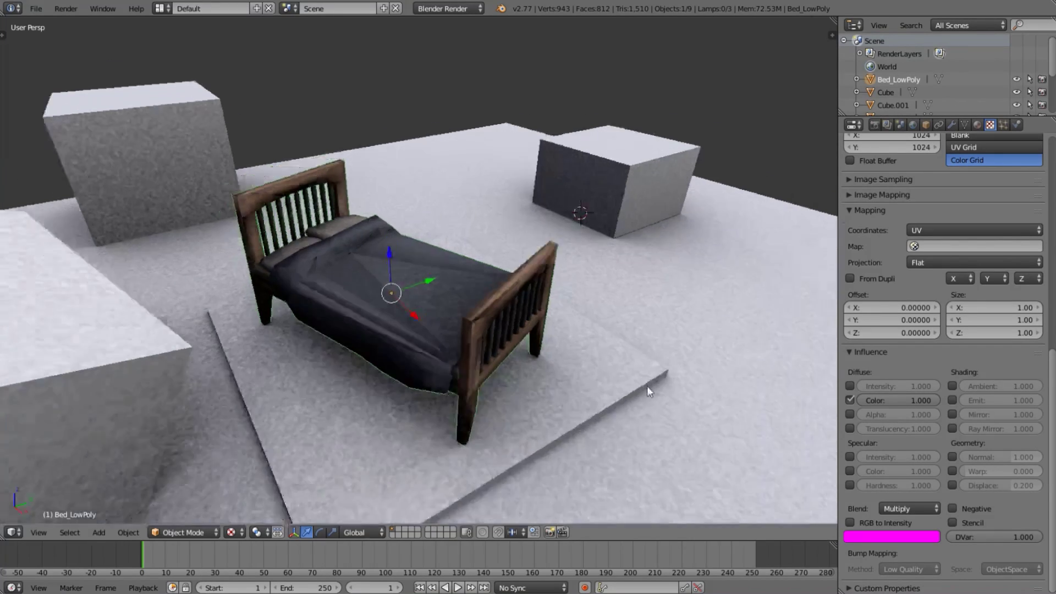
pyautogui.click(912, 125)
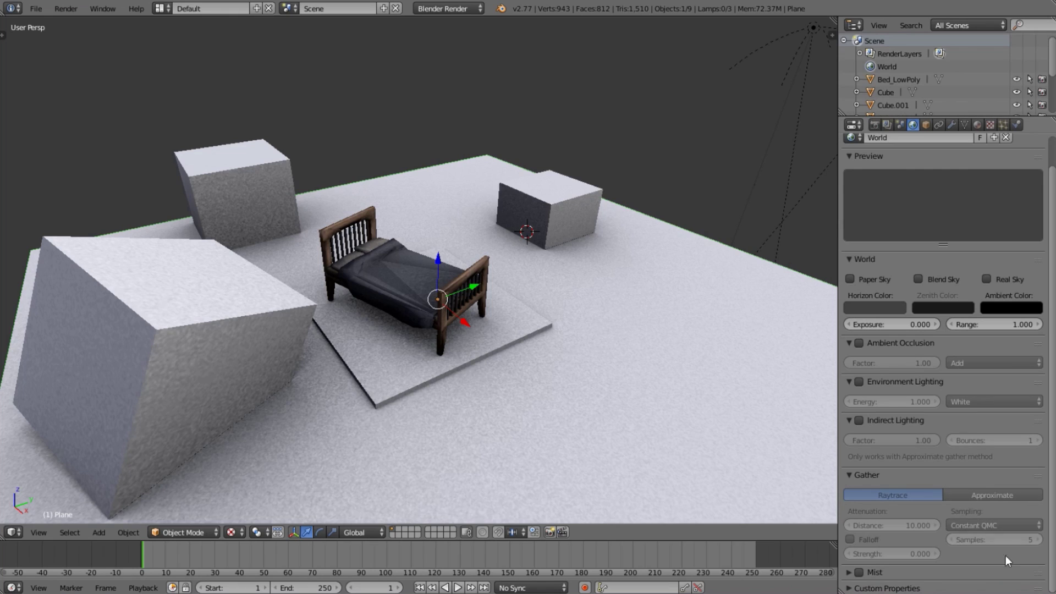
pyautogui.click(1005, 540)
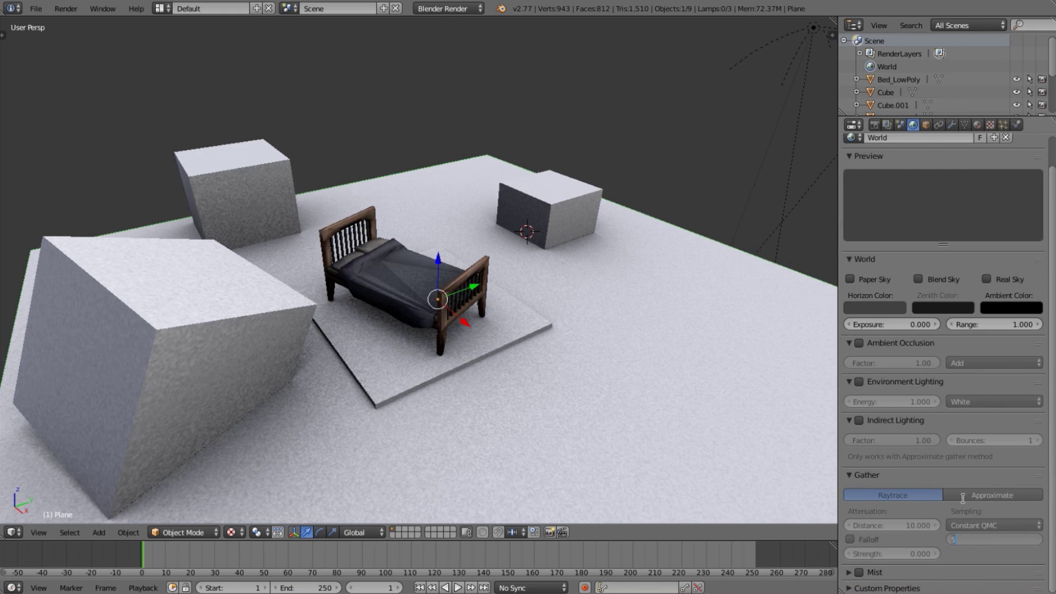
pyautogui.write('20')
pyautogui.press('Return')
pyautogui.moveTo(1005, 538); pyautogui.dragTo(1023, 539)
pyautogui.press('Escape')
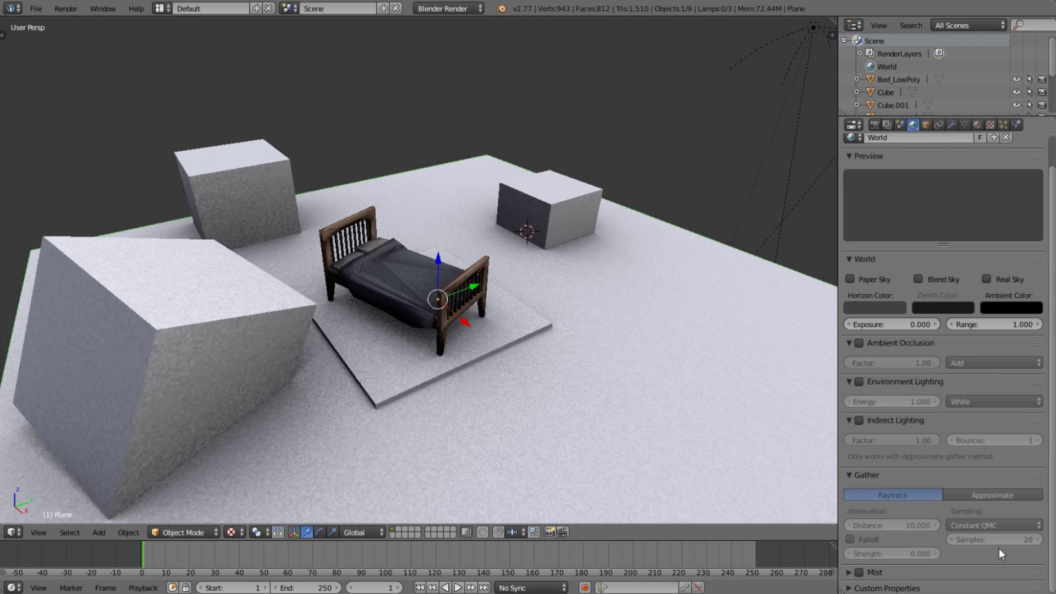
# - Select all objects of the AO_Bake texture atlas group for another ambient occlusion bake
pyautogui.click(873, 125)
pyautogui.scroll(-2, 984, 440)
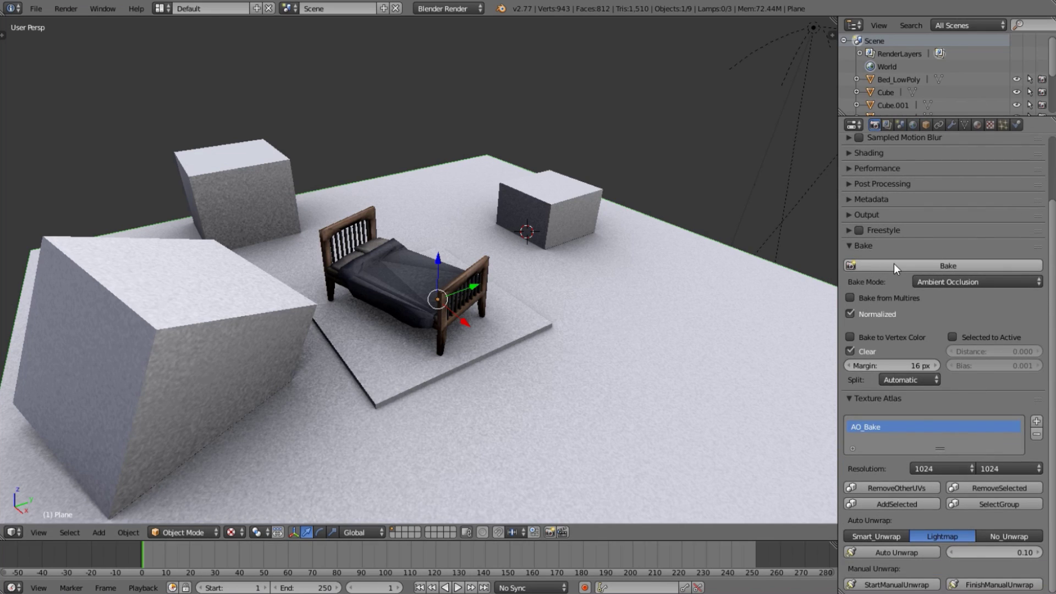
pyautogui.click(993, 507)
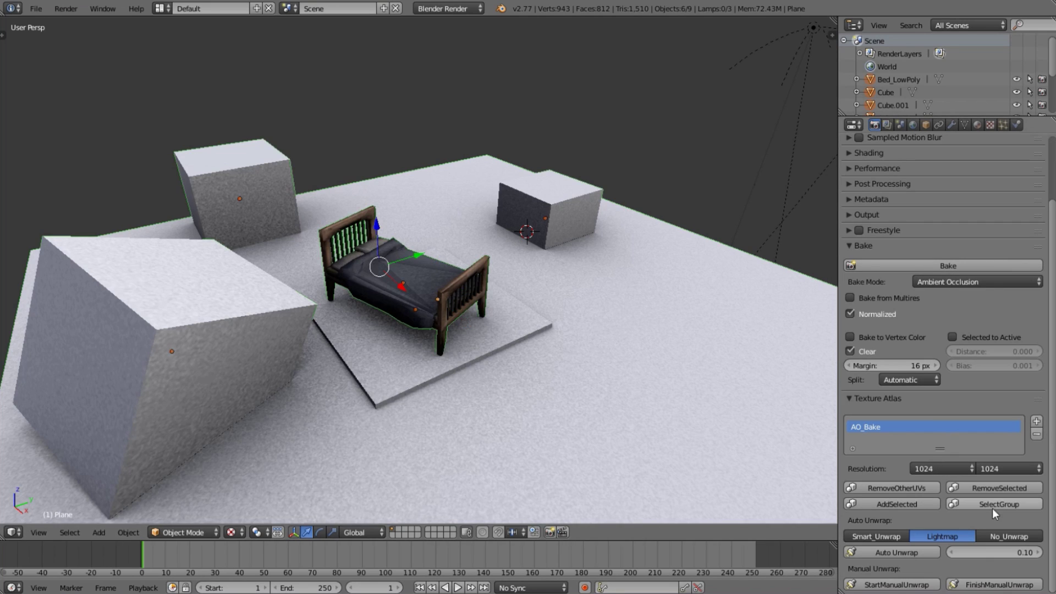
# - Bake the ambient occlusion for the selected AO_Bake objects and inspect the new shading on the bed, cubes and plane
pyautogui.click(969, 266)
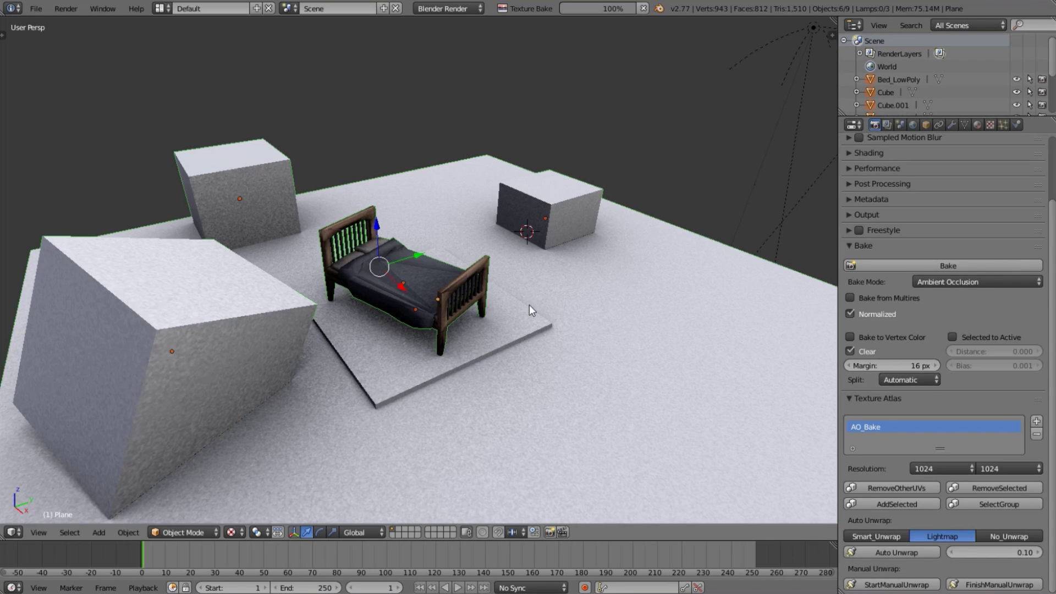
pyautogui.moveTo(529, 311); pyautogui.dragTo(379, 324, button='middle')
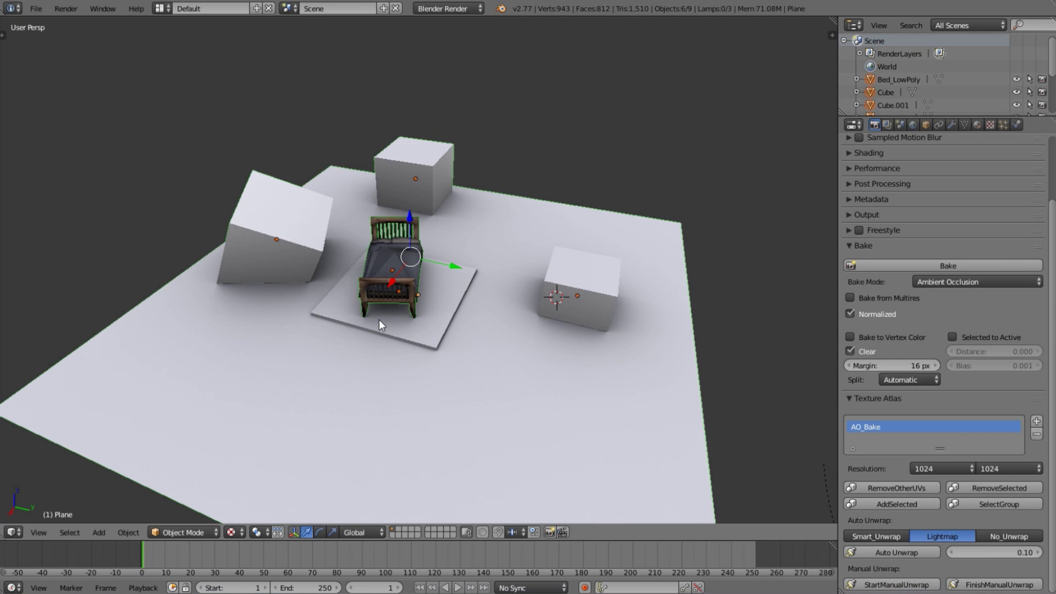
pyautogui.moveTo(444, 312); pyautogui.dragTo(325, 315, button='middle')
pyautogui.scroll(4, 491, 305)
pyautogui.press('a')
pyautogui.scroll(4, 377, 289)
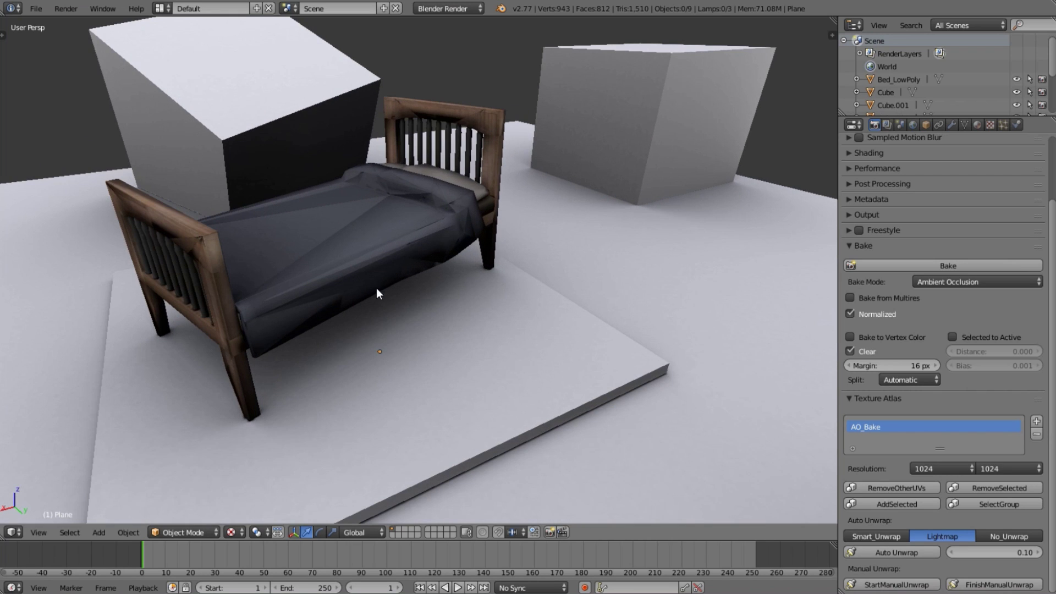
pyautogui.rightClick(619, 368)
pyautogui.scroll(-6, 566, 371)
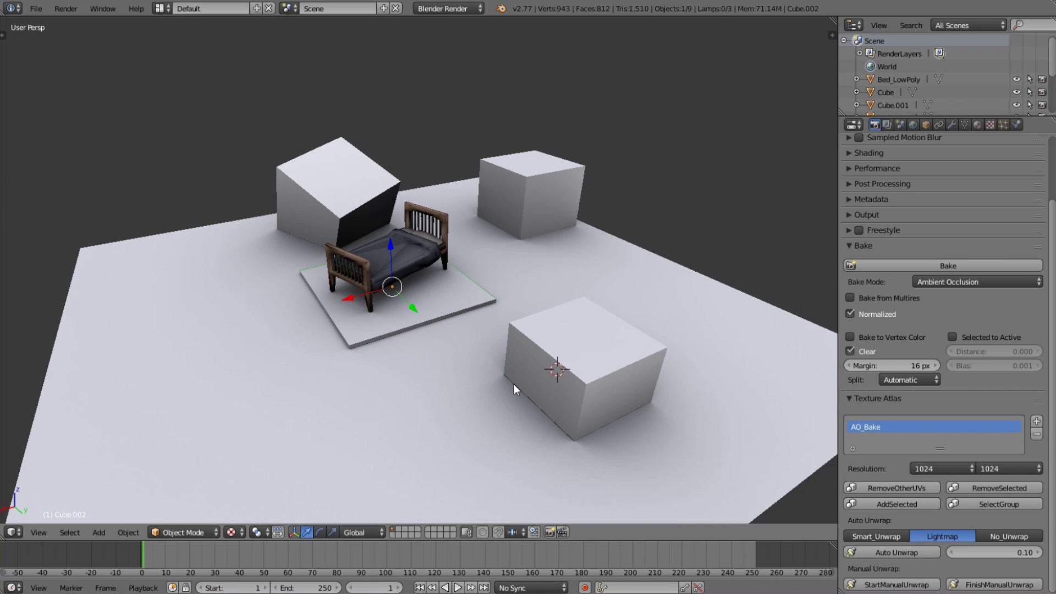
pyautogui.rightClick(432, 338)
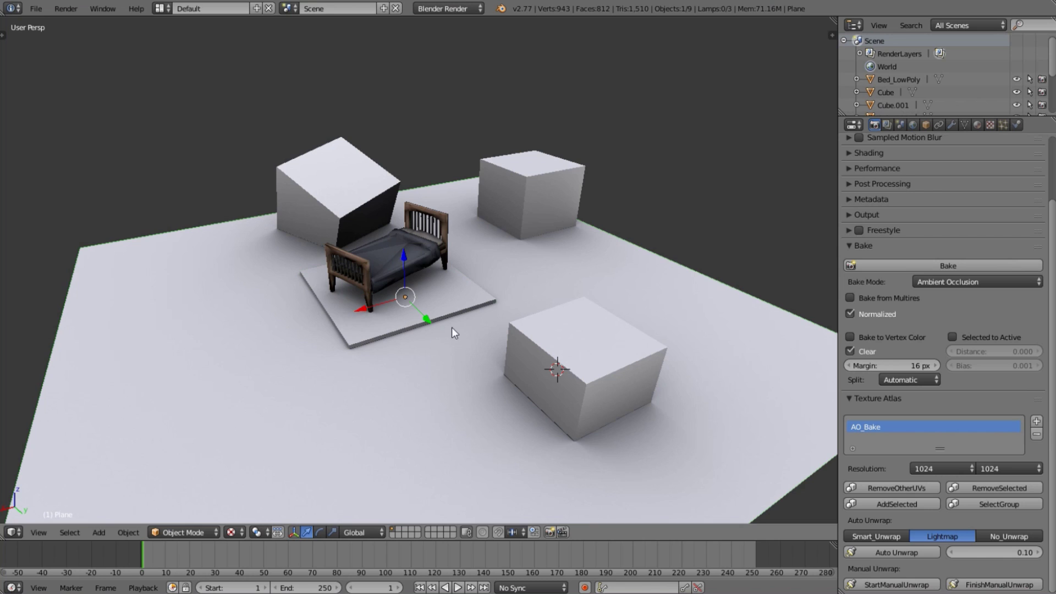
pyautogui.moveTo(262, 283); pyautogui.dragTo(405, 319, button='middle')
pyautogui.scroll(3, 305, 303)
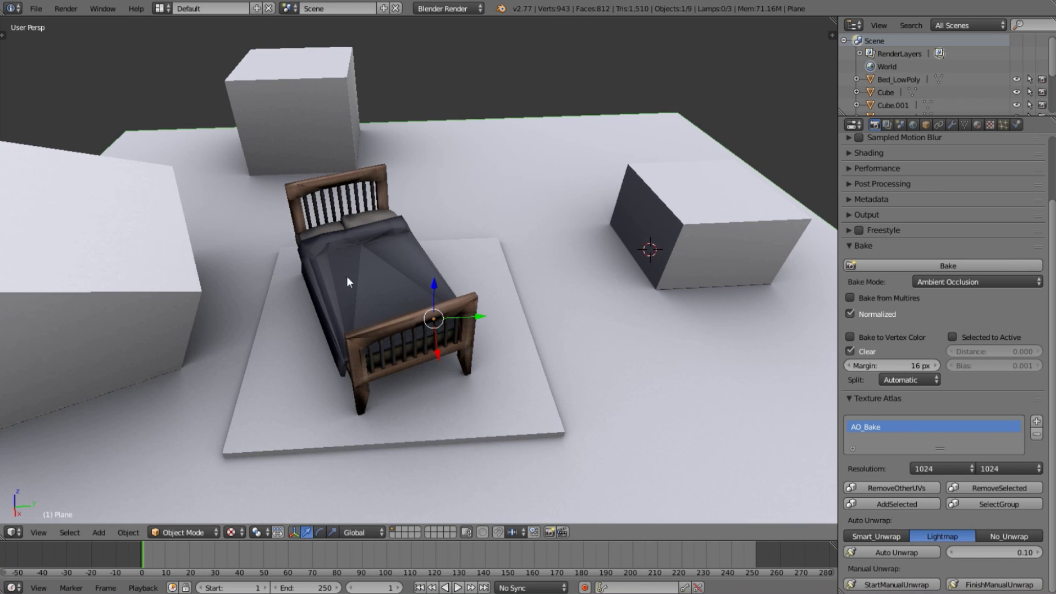
# - Make UVMap the active UV map of the bed and look at the bed's shading up close
pyautogui.rightClick(372, 278)
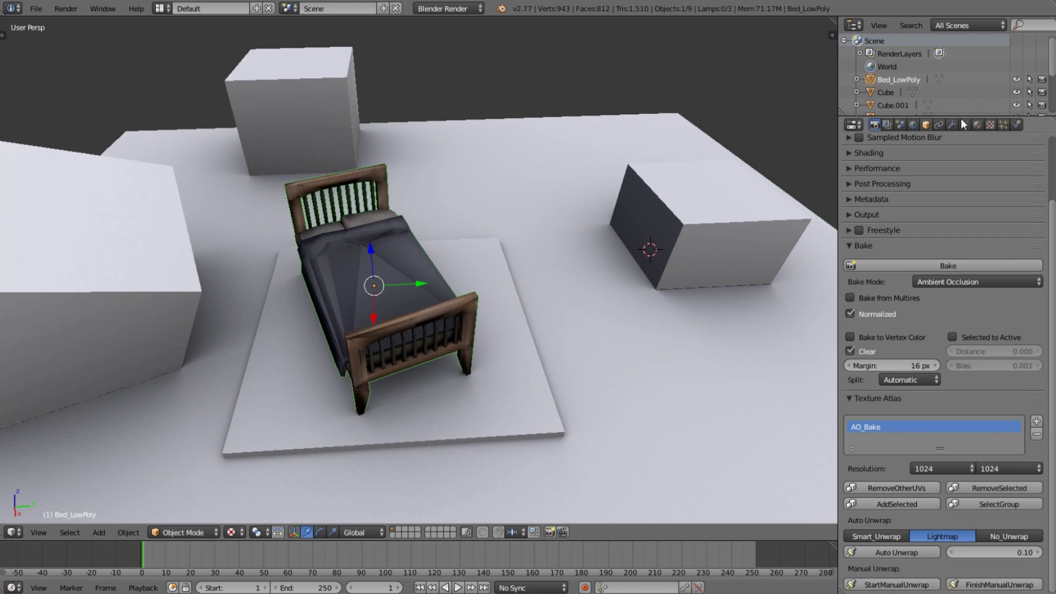
pyautogui.click(925, 124)
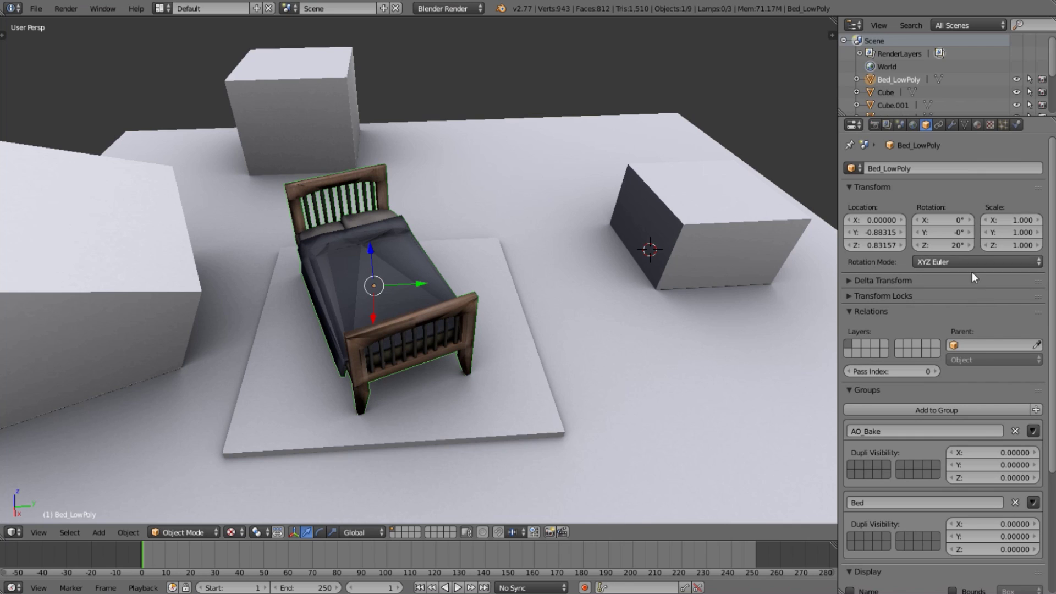
pyautogui.click(965, 124)
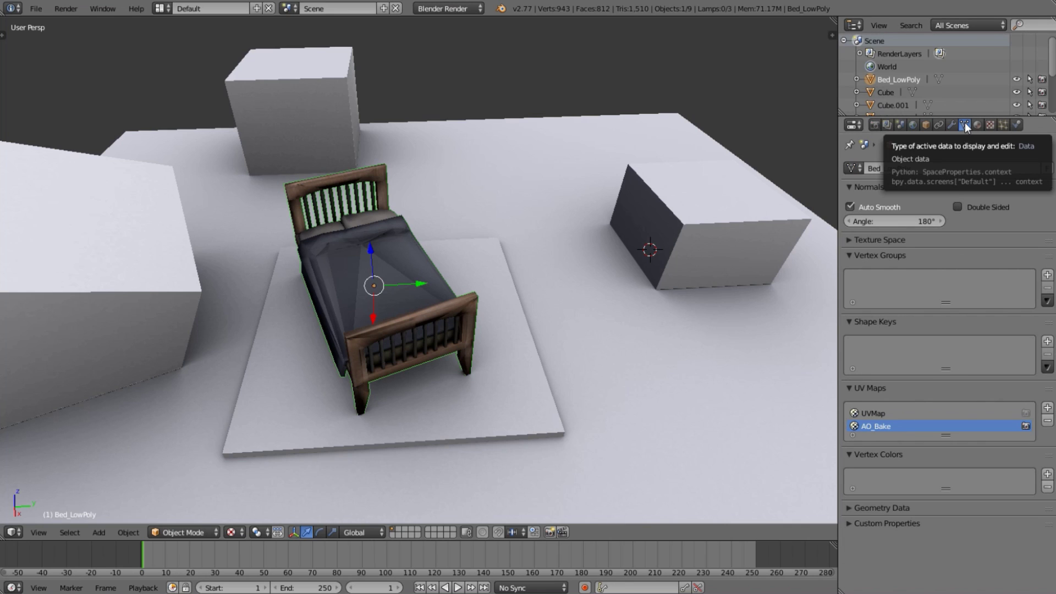
pyautogui.click(863, 412)
pyautogui.moveTo(434, 303); pyautogui.dragTo(532, 298, button='middle')
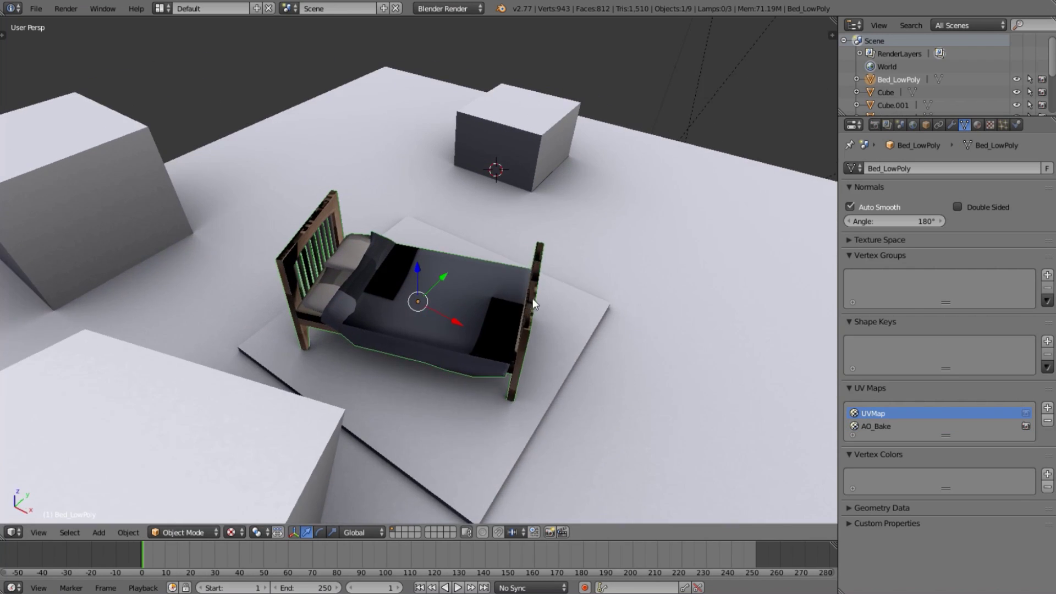
pyautogui.scroll(6, 532, 298)
# - Set the mapping of the bed's AO_Bake image texture to the AO_Bake UV map and inspect the bed from several sides
pyautogui.click(992, 125)
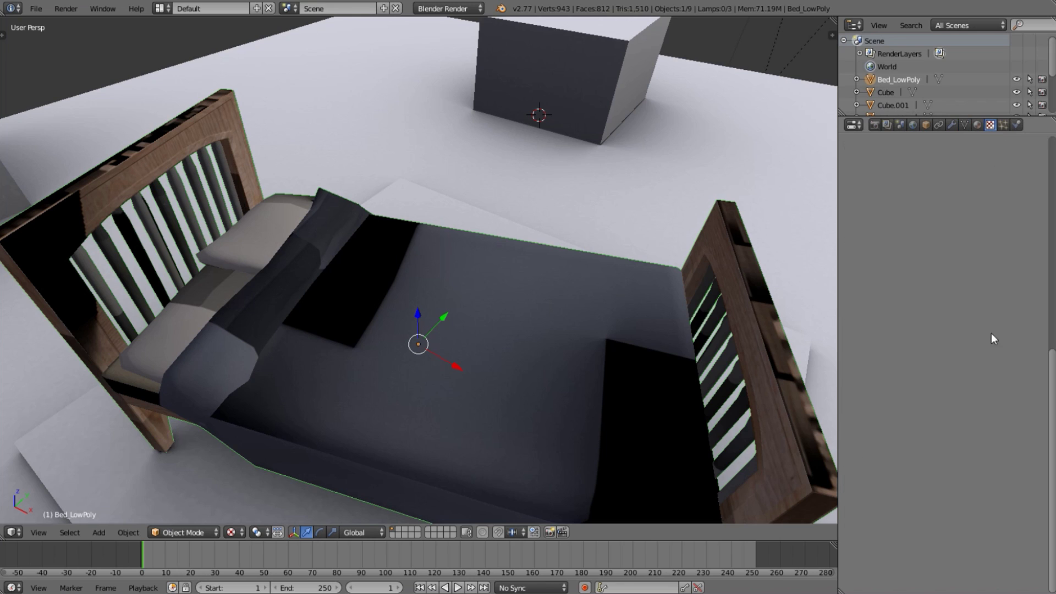
pyautogui.click(974, 126)
pyautogui.click(990, 126)
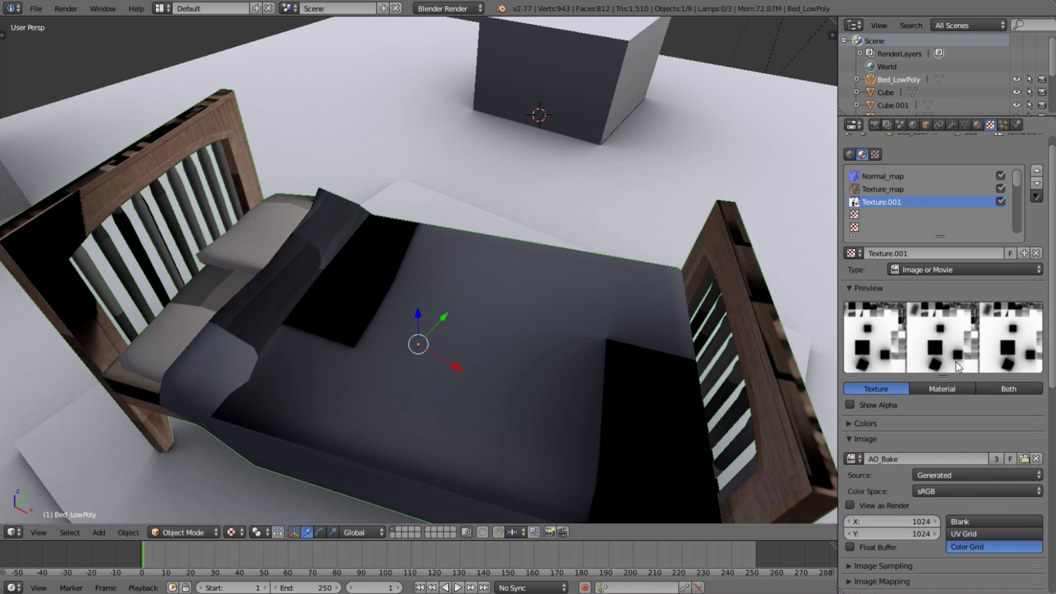
pyautogui.scroll(-5, 935, 415)
pyautogui.scroll(-3, 936, 426)
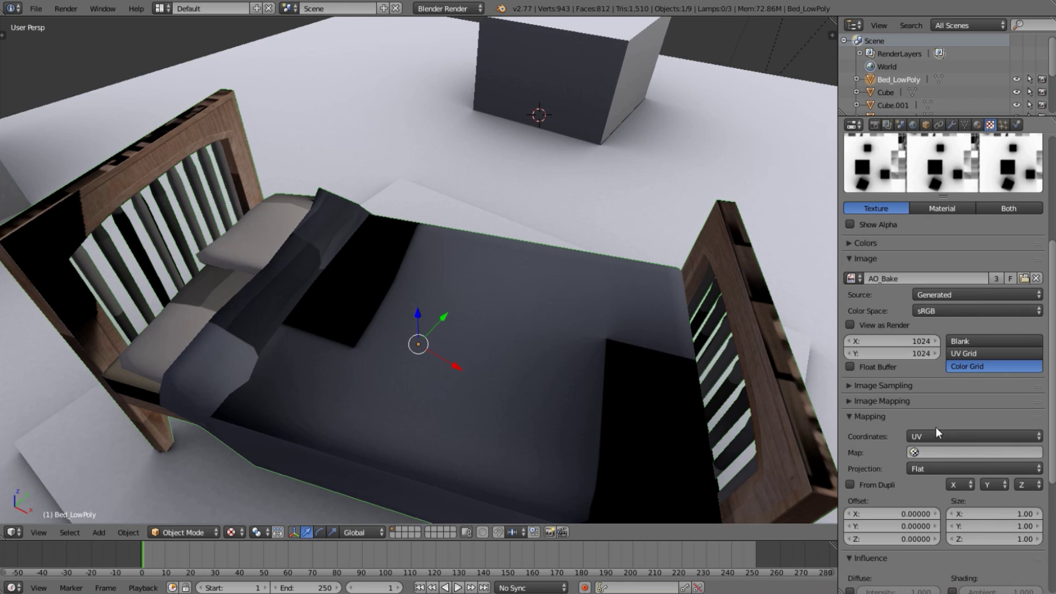
pyautogui.click(947, 452)
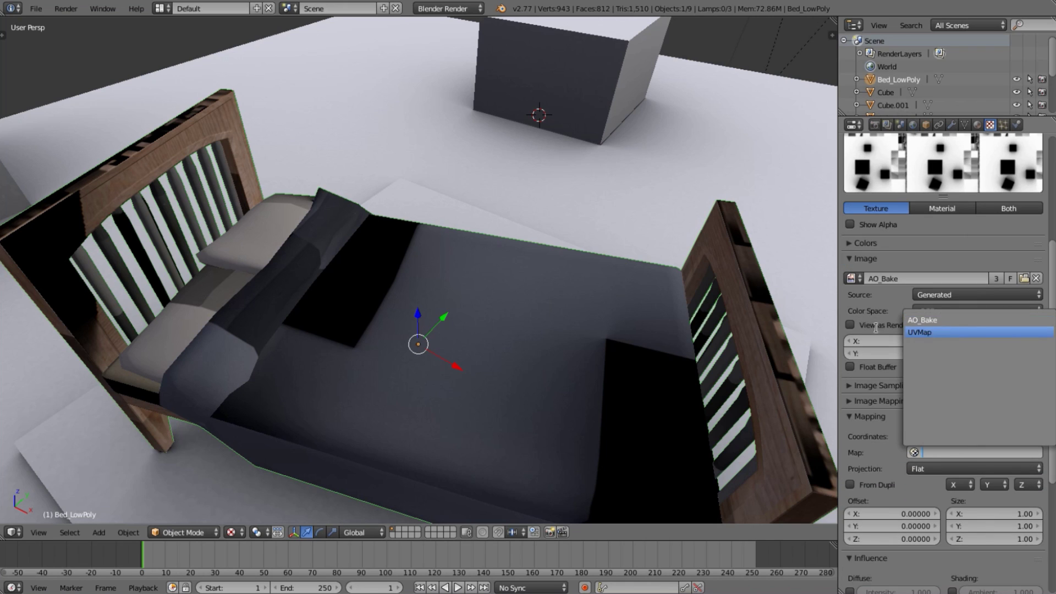
pyautogui.click(922, 319)
pyautogui.scroll(-8, 615, 351)
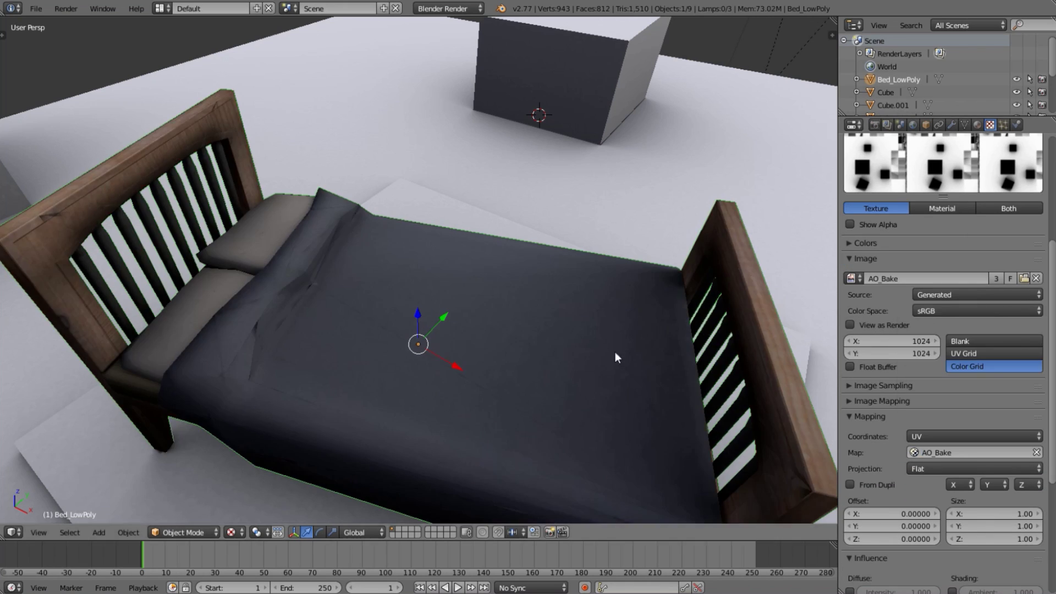
pyautogui.moveTo(599, 370); pyautogui.dragTo(490, 335, button='middle')
pyautogui.scroll(4, 490, 335)
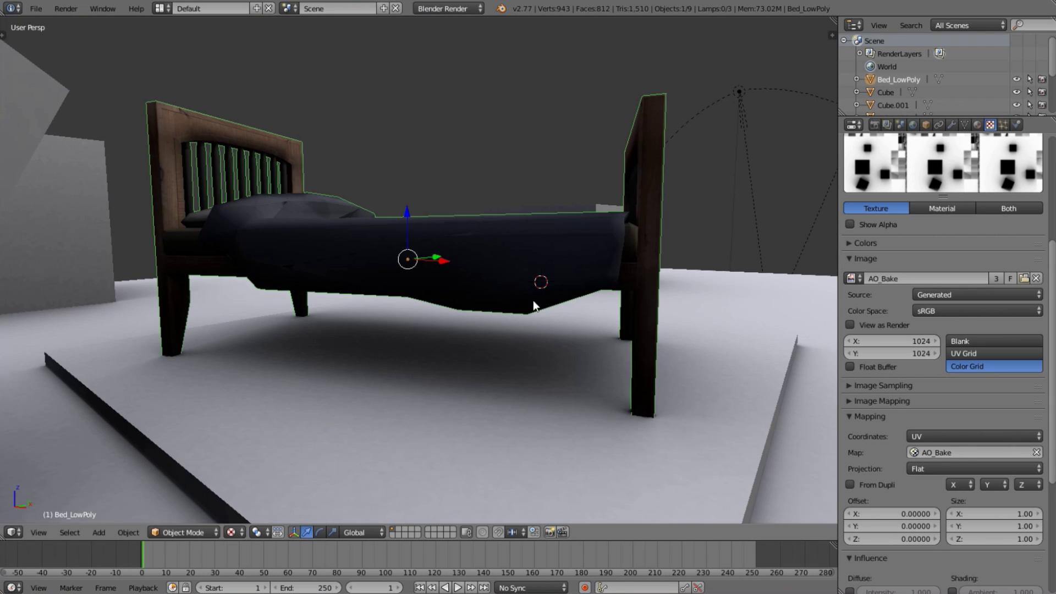
pyautogui.moveTo(546, 220); pyautogui.dragTo(489, 272, button='middle')
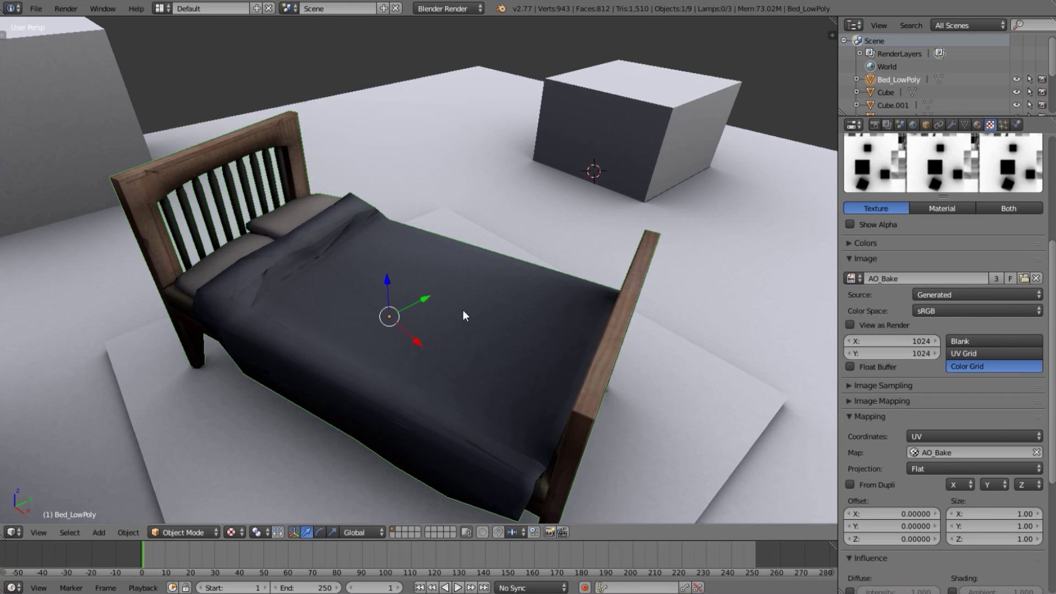
pyautogui.scroll(2, 463, 309)
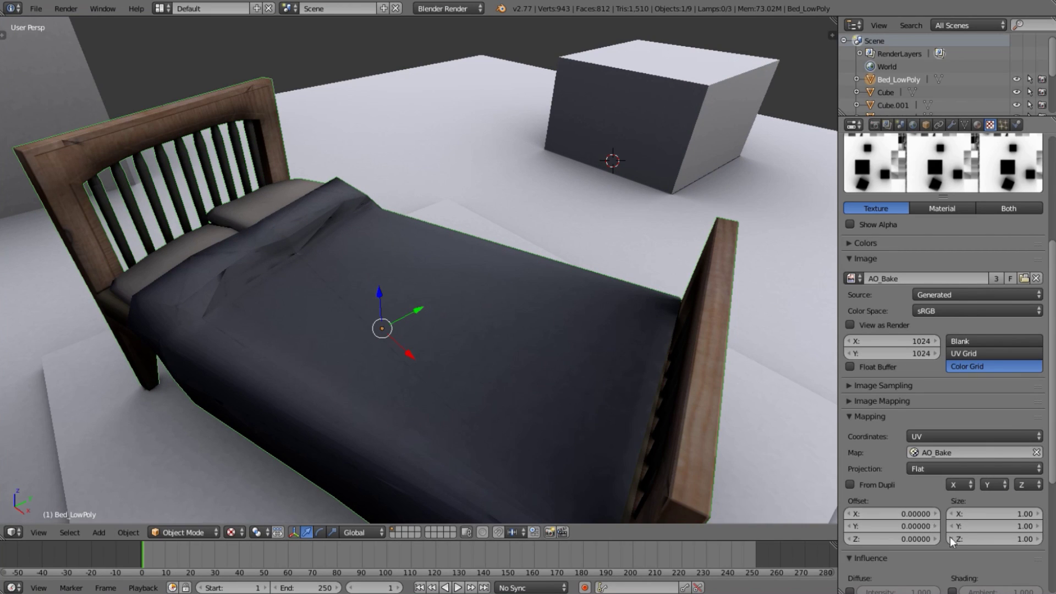
# - Set the diffuse color influence of the bed's AO_Bake texture to 0.95 and check the bed's shading
pyautogui.scroll(-7, 949, 536)
pyautogui.click(923, 450)
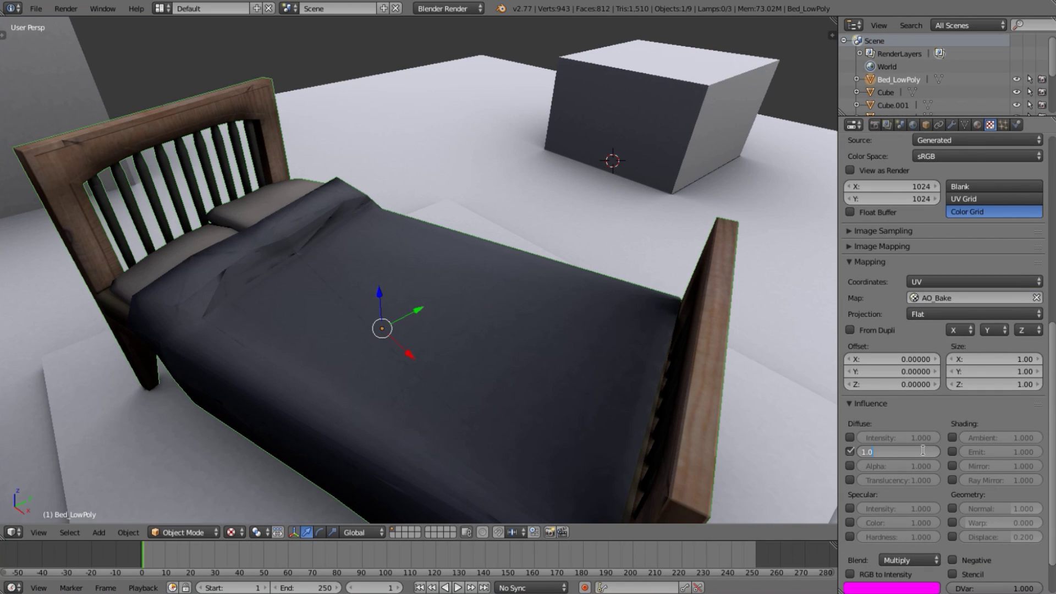
pyautogui.press('BackSpace')
pyautogui.write('95')
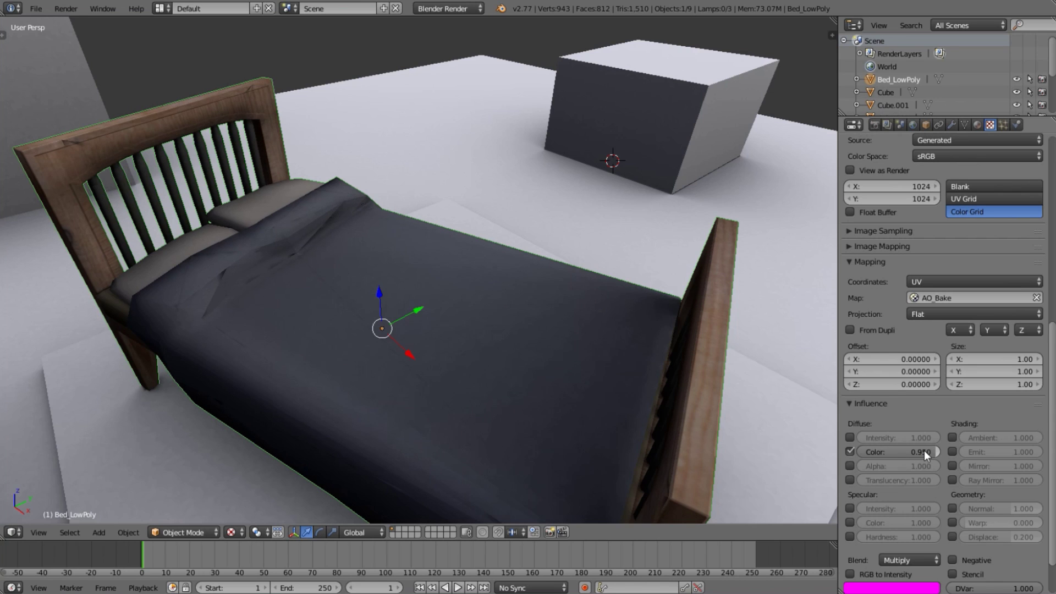
pyautogui.press('Return')
pyautogui.scroll(-5, 563, 379)
pyautogui.moveTo(659, 425); pyautogui.dragTo(593, 415, button='middle')
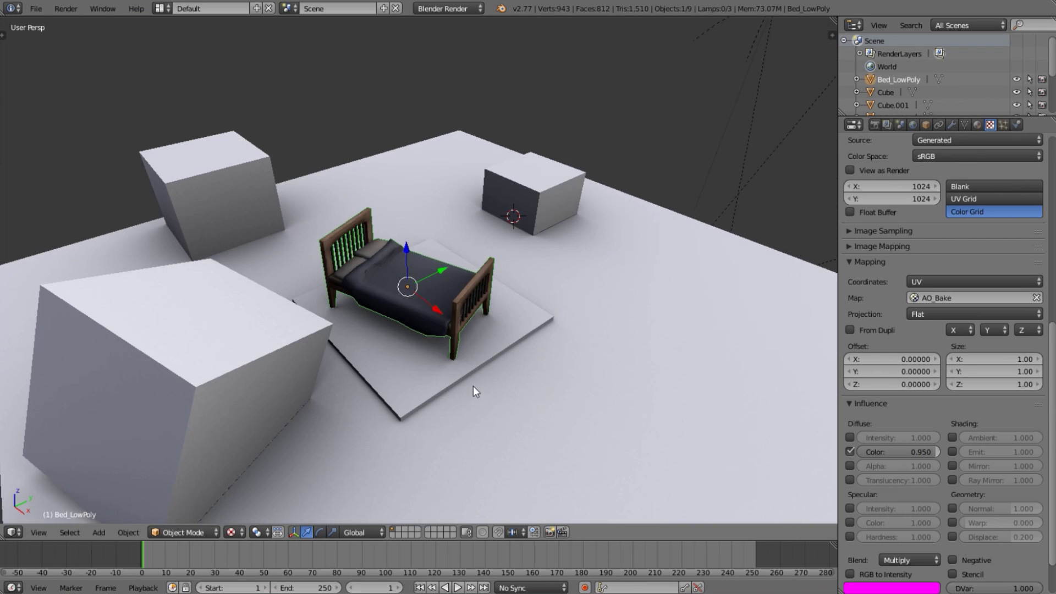
pyautogui.scroll(4, 499, 373)
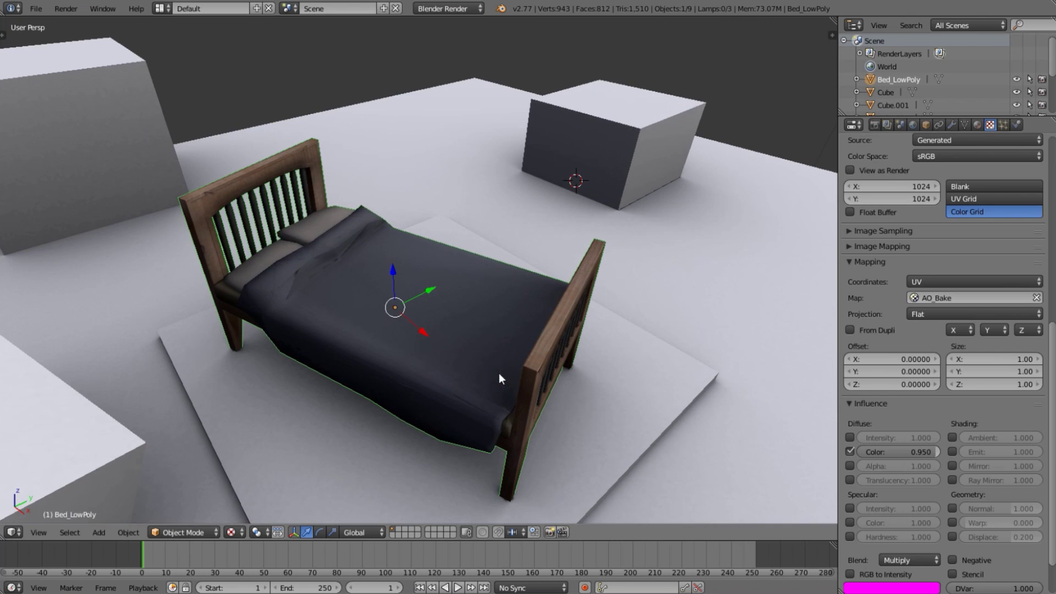
# - Set the diffuse color influence of the AO texture on the flat platform under the bed to 0.95 and inspect it
pyautogui.rightClick(663, 411)
pyautogui.scroll(-3, 663, 411)
pyautogui.click(909, 453)
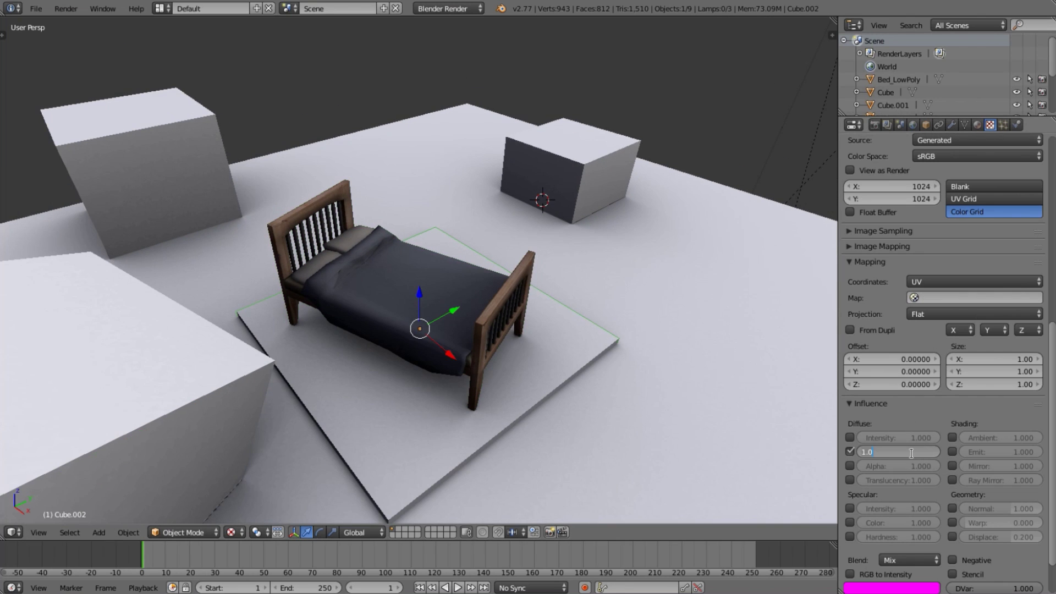
pyautogui.write('.95')
pyautogui.press('Return')
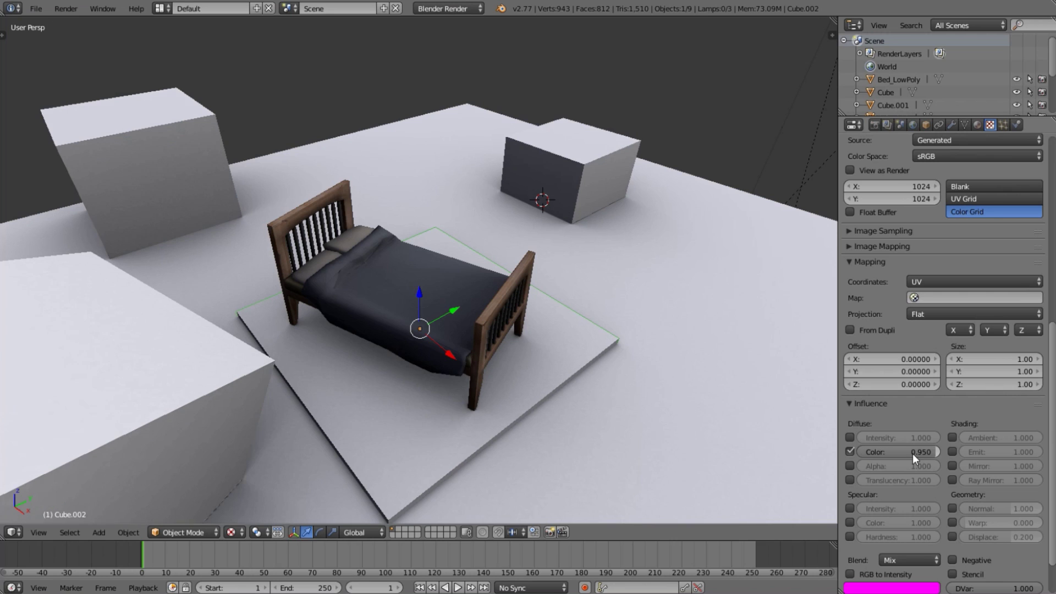
pyautogui.moveTo(561, 352); pyautogui.dragTo(557, 304, button='middle')
pyautogui.scroll(3, 556, 305)
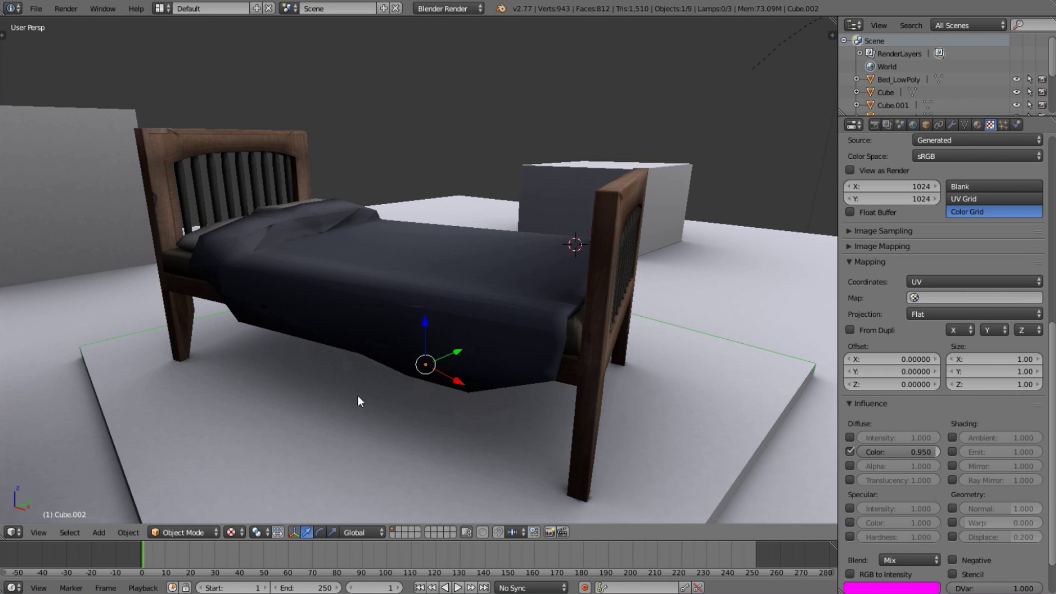
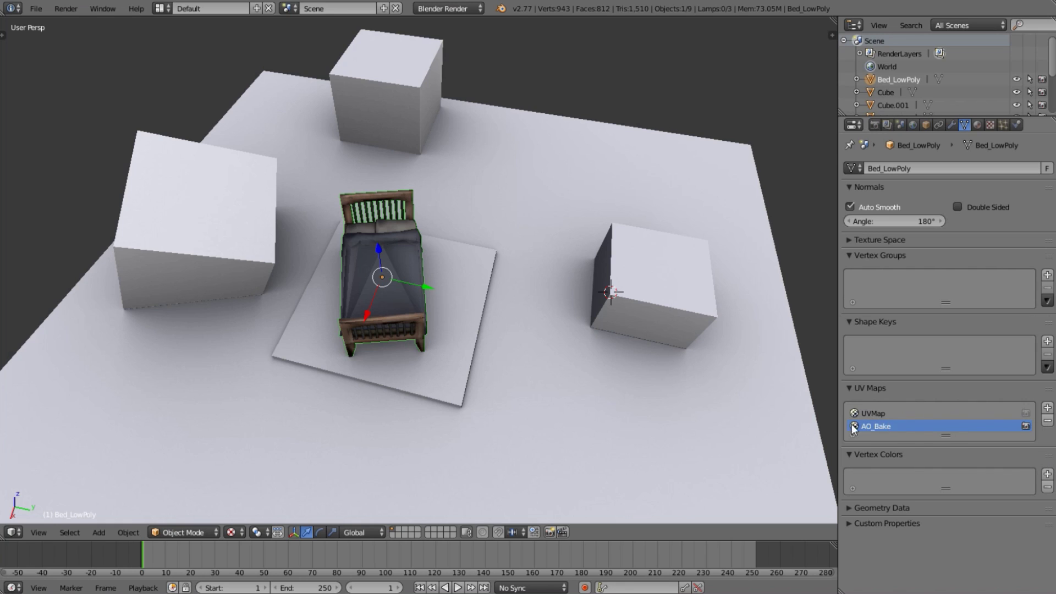
# - Switch the bed's active UV map between UVMap and AO_Bake to compare the shading, leaving UVMap active
pyautogui.click(914, 413)
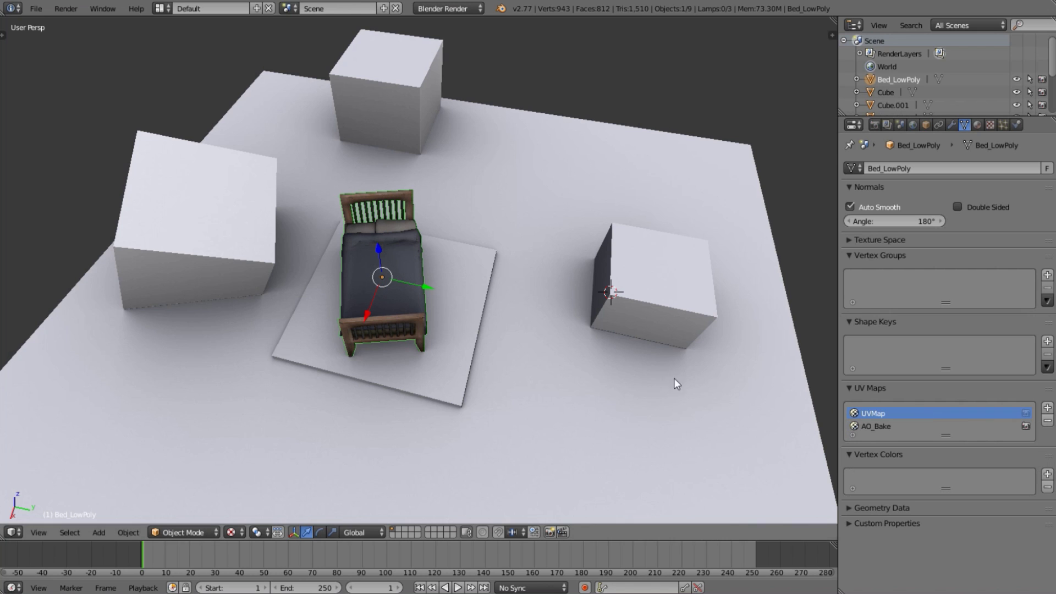
pyautogui.scroll(5, 400, 268)
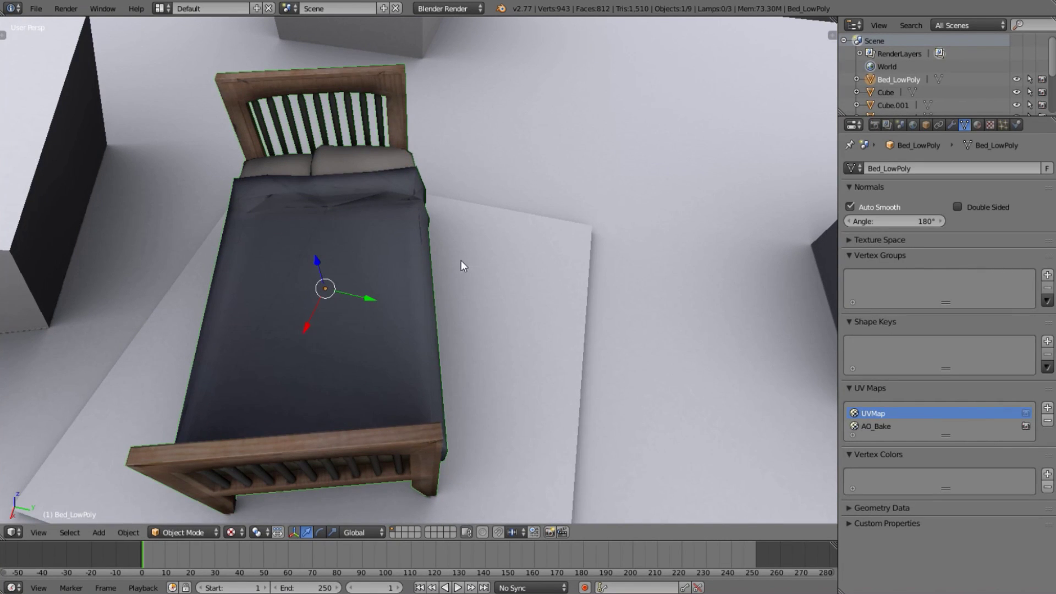
pyautogui.scroll(-5, 462, 260)
pyautogui.scroll(-3, 534, 291)
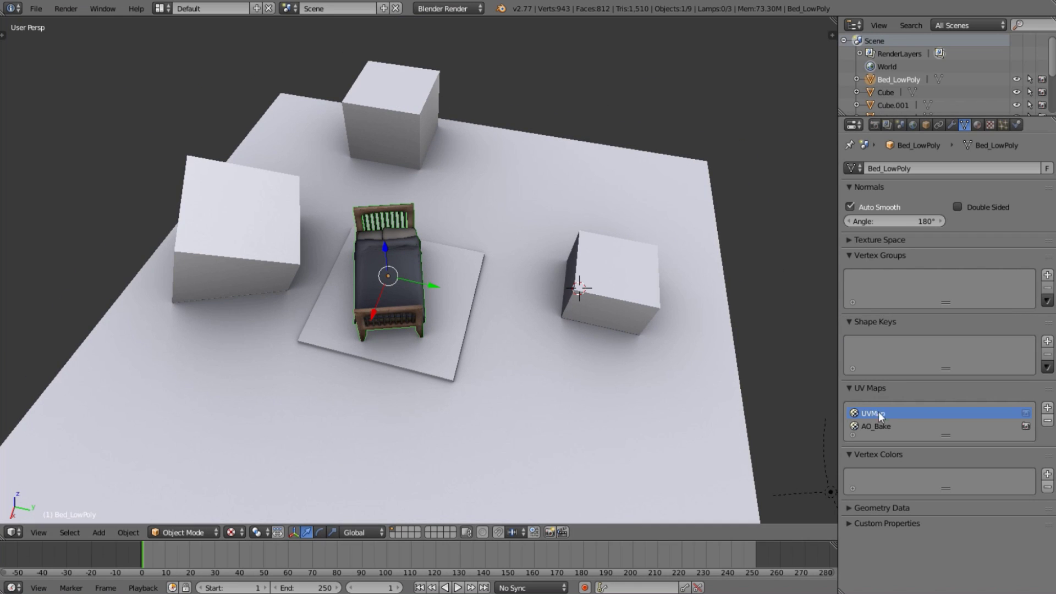
pyautogui.rightClick(871, 427)
pyautogui.click(923, 423)
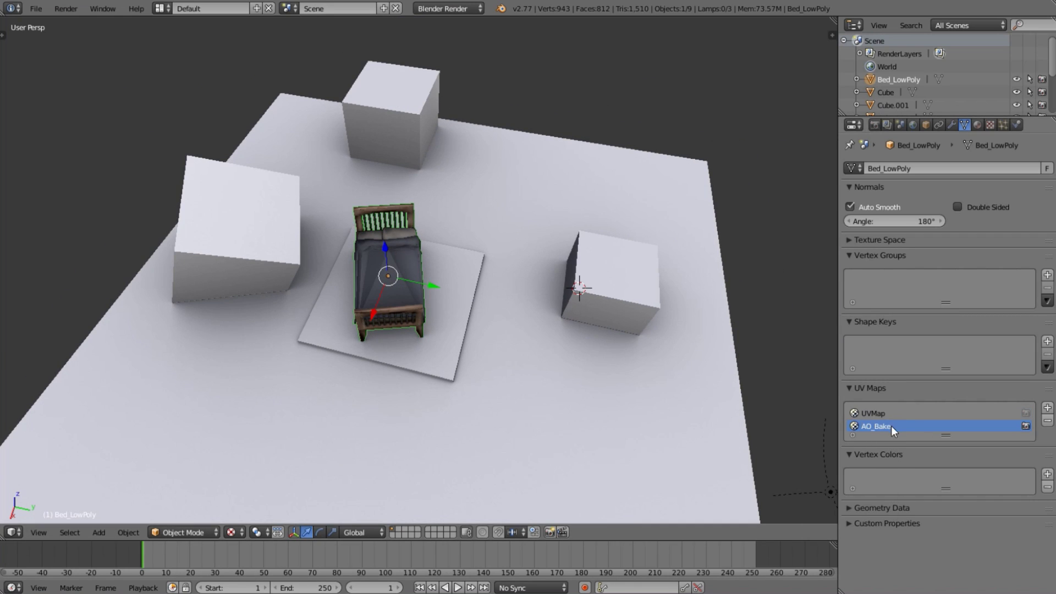
pyautogui.scroll(5, 407, 226)
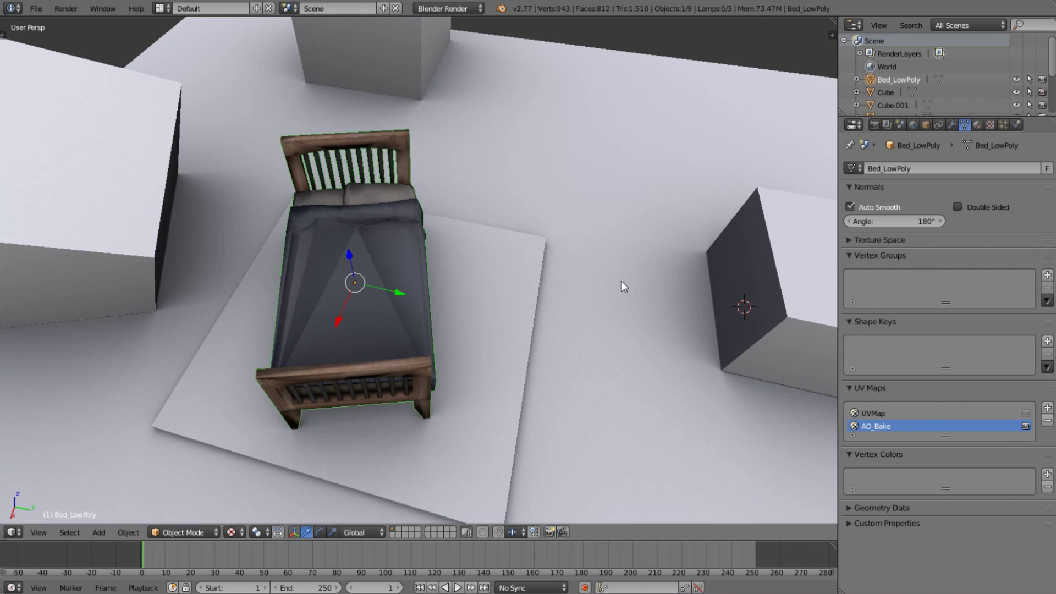
pyautogui.scroll(-5, 622, 283)
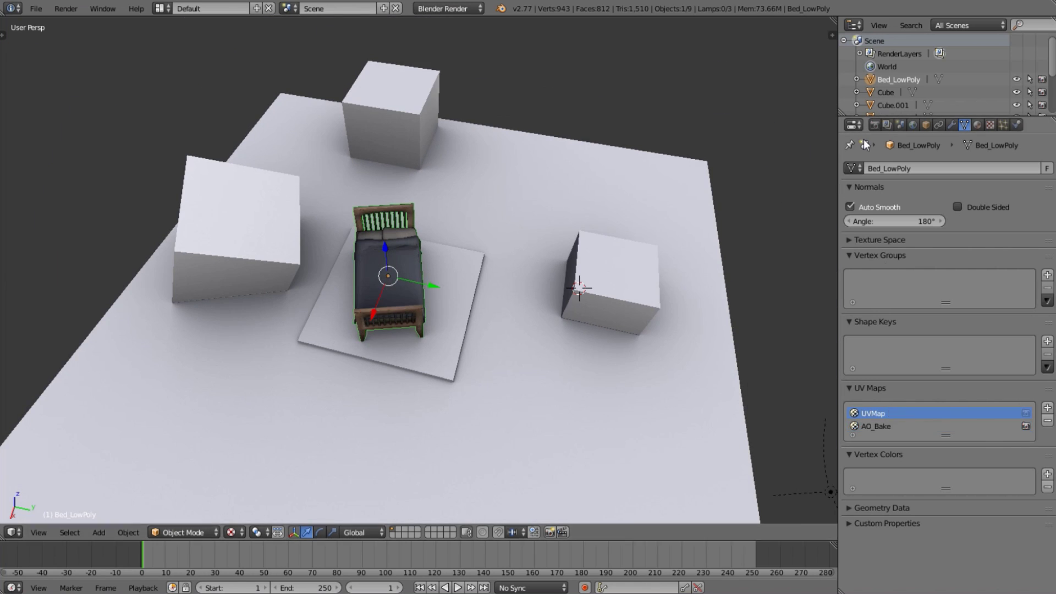
# - Check the resolution options of the AO_Bake texture atlas, and deselect everything to view the finished scene
pyautogui.click(874, 125)
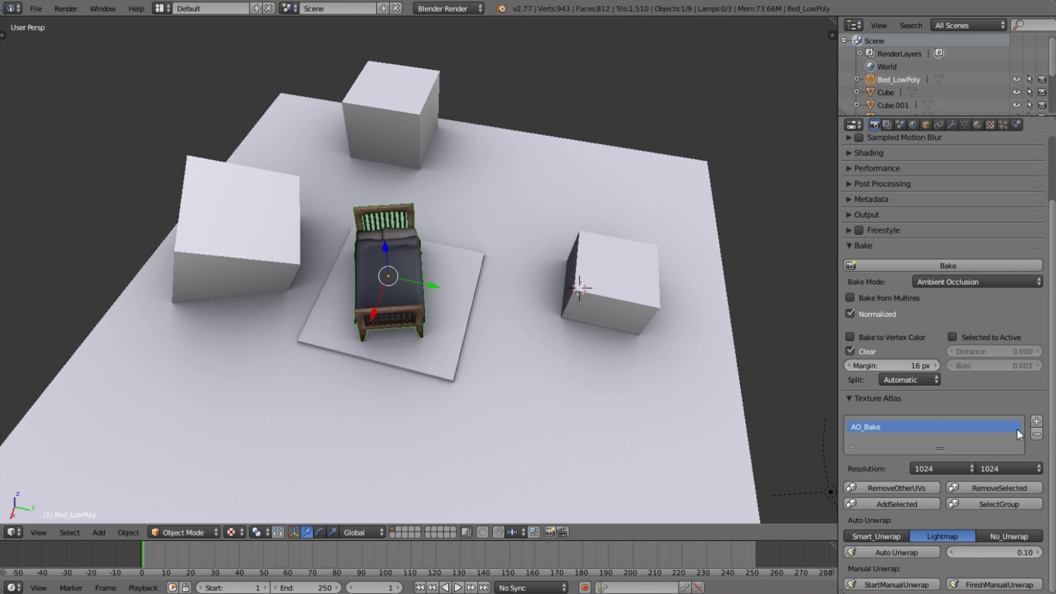
pyautogui.click(930, 470)
pyautogui.click(935, 469)
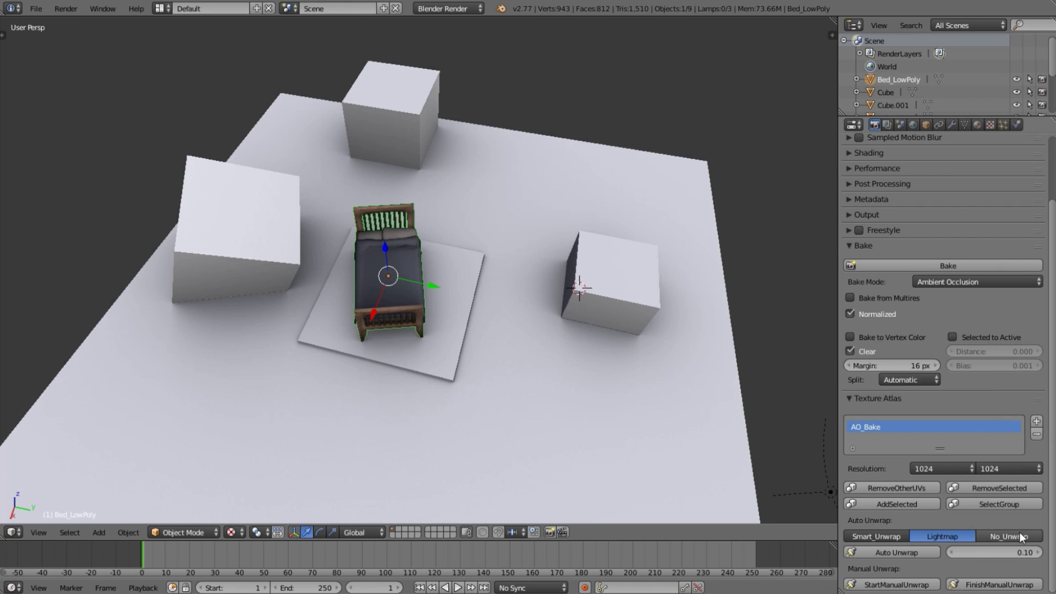
pyautogui.moveTo(416, 374); pyautogui.dragTo(482, 355, button='middle')
pyautogui.scroll(-4, 535, 313)
pyautogui.press('a')
pyautogui.scroll(4, 483, 355)
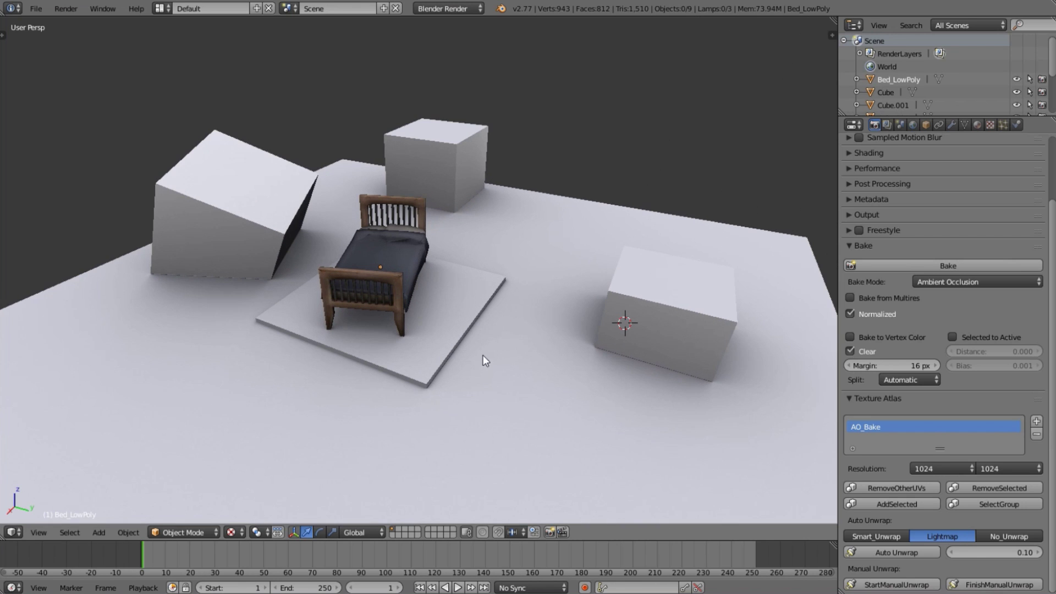
# - Duplicate the cube at the 3D cursor and place the copy beside it on the plane, toward the far cube
pyautogui.rightClick(676, 313)
pyautogui.moveTo(675, 313); pyautogui.dragTo(627, 358, button='middle')
pyautogui.hotkey('shift', 'd')
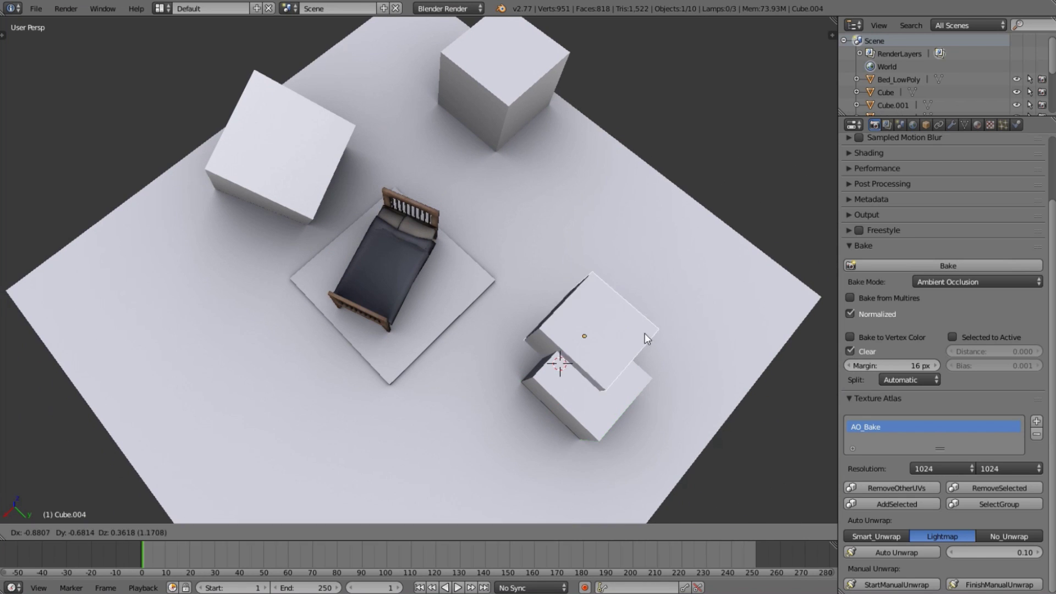
pyautogui.click(643, 230)
pyautogui.moveTo(700, 332); pyautogui.dragTo(586, 262, button='middle')
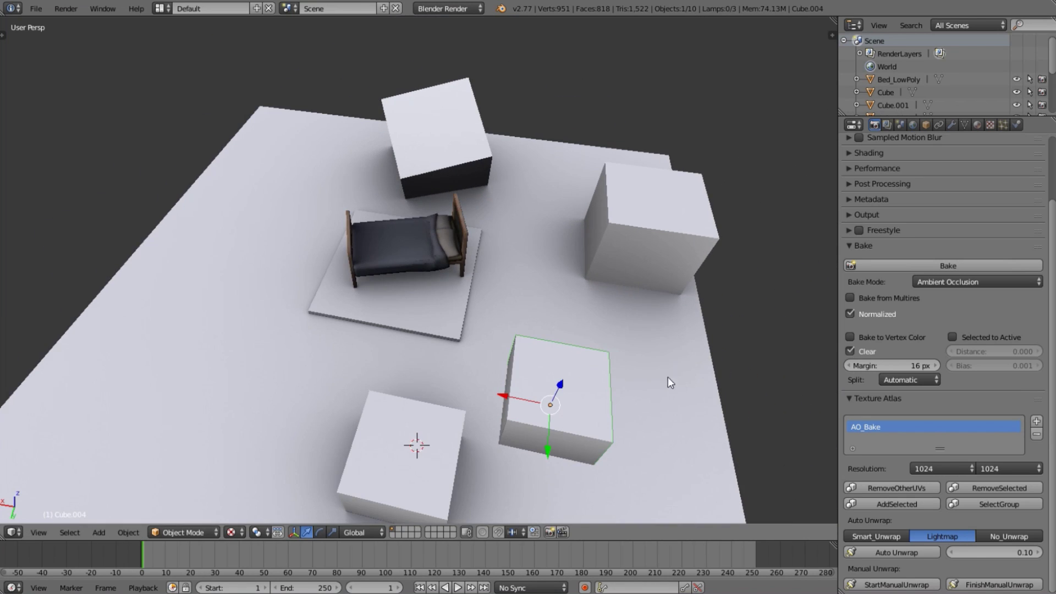
pyautogui.moveTo(668, 380); pyautogui.dragTo(728, 324, button='middle')
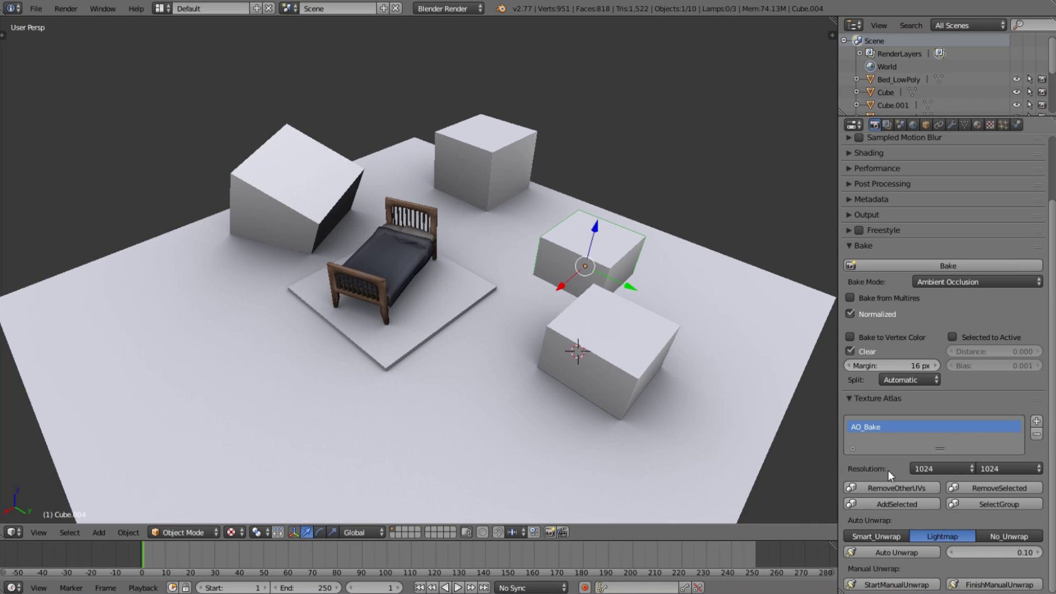
# - Auto unwrap the AO_Bake atlas group with the Lightmap method and bake ambient occlusion for all its objects, including the new cube
pyautogui.click(924, 553)
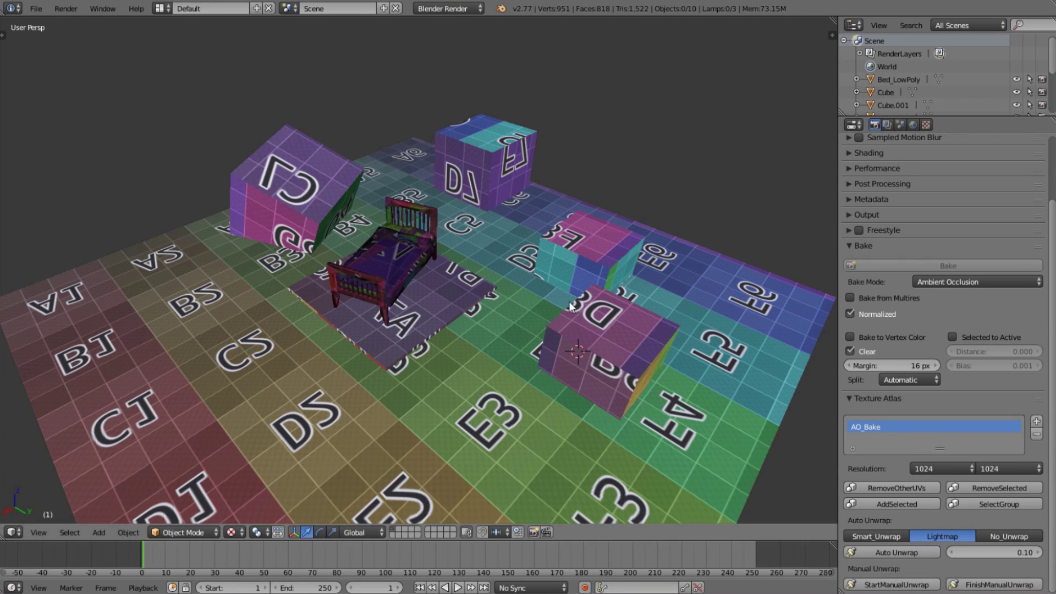
pyautogui.click(1009, 509)
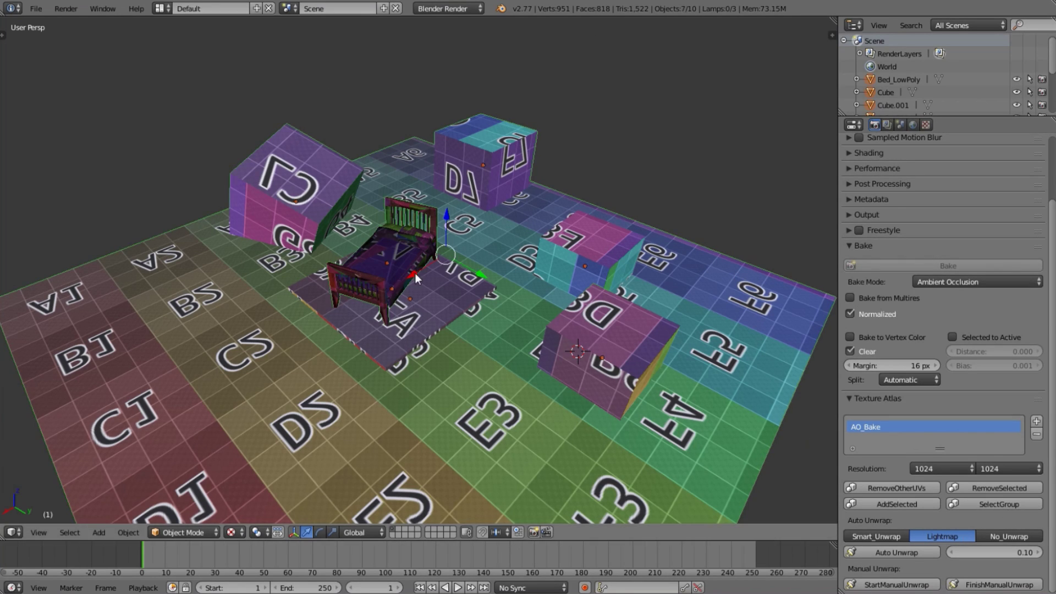
pyautogui.click(928, 267)
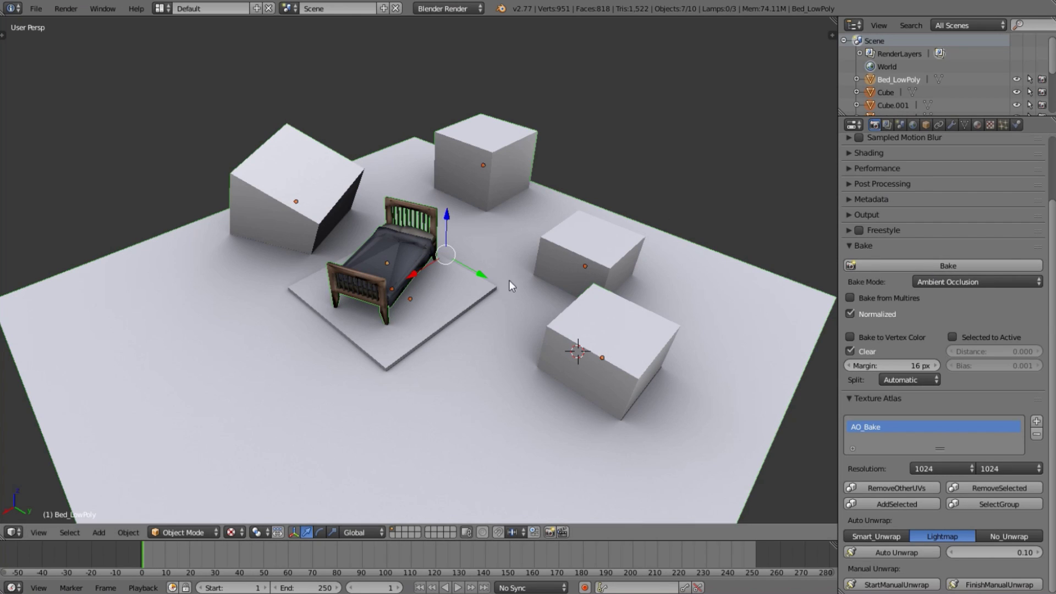
pyautogui.scroll(2, 435, 268)
pyautogui.rightClick(671, 243)
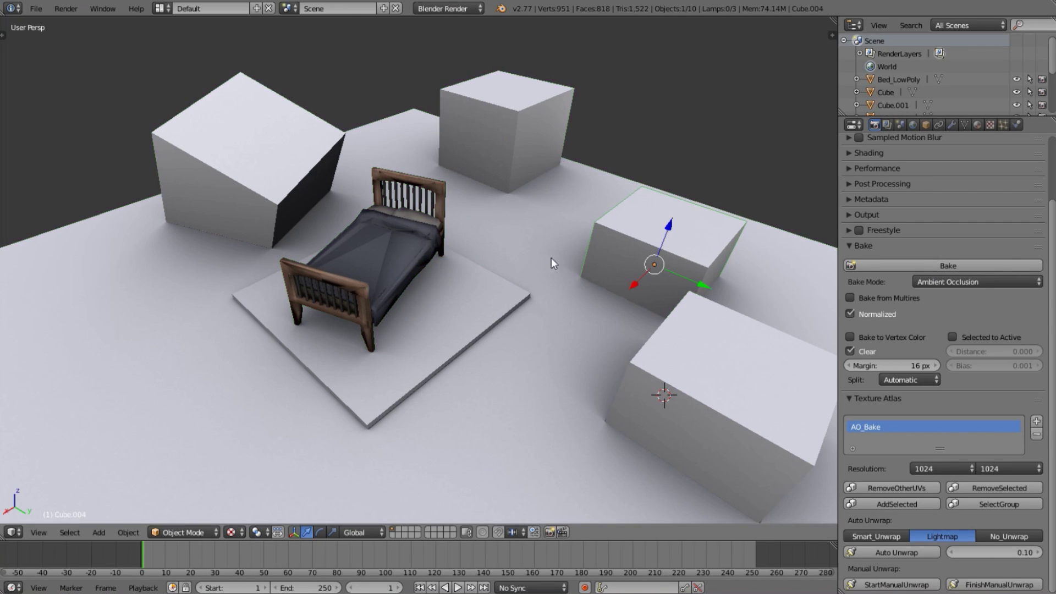
# - Make UVMap the bed's active UV map instead of AO_Bake and inspect the shading across the whole scene
pyautogui.moveTo(413, 268); pyautogui.dragTo(616, 287, button='middle')
pyautogui.scroll(2, 368, 306)
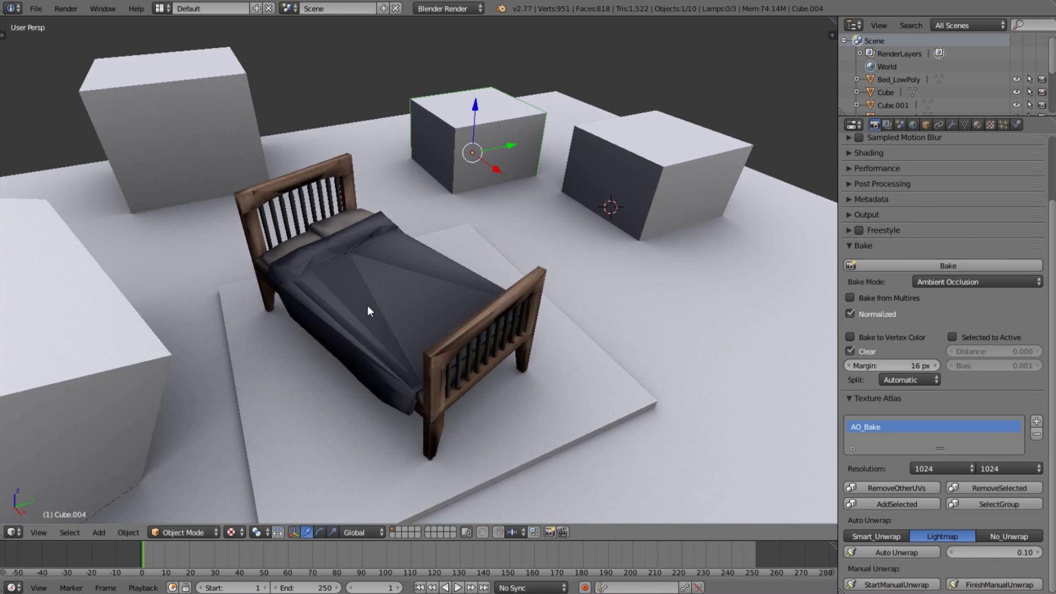
pyautogui.rightClick(367, 306)
pyautogui.click(975, 123)
pyautogui.click(965, 125)
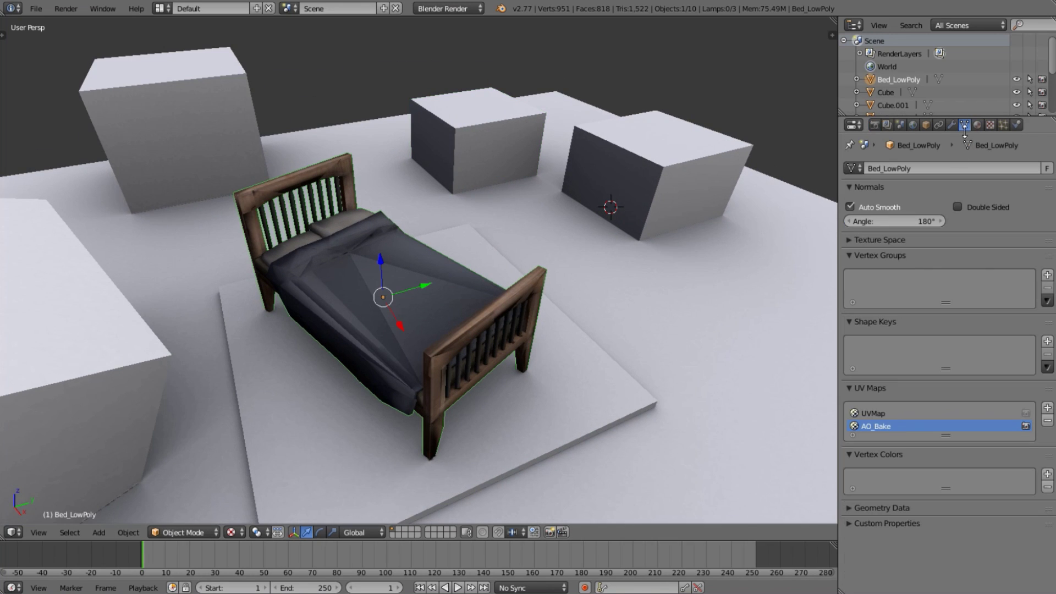
pyautogui.click(885, 414)
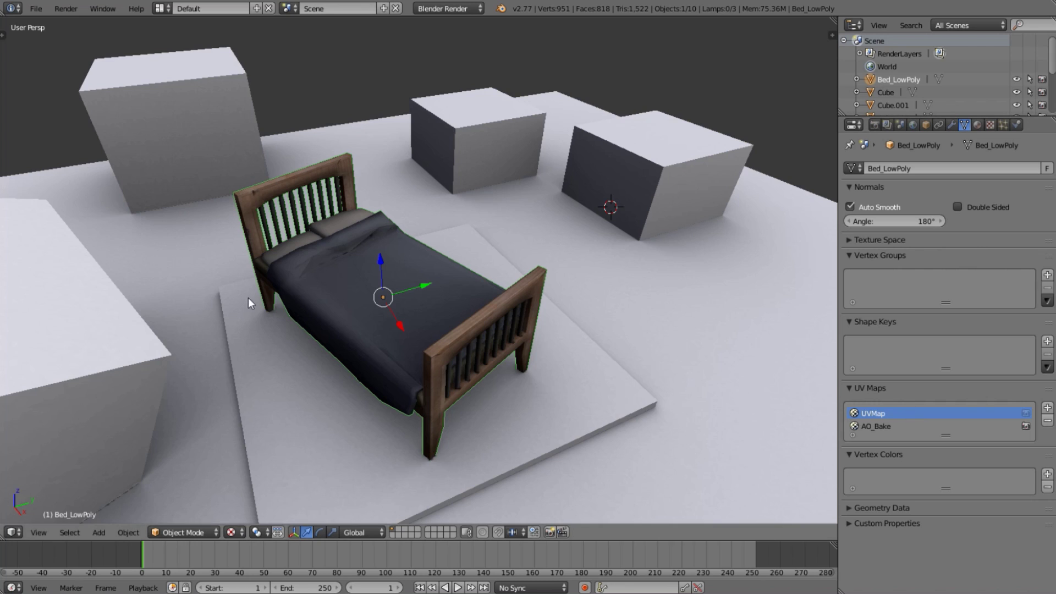
pyautogui.moveTo(248, 297); pyautogui.dragTo(296, 288, button='middle')
pyautogui.scroll(-2, 447, 298)
pyautogui.scroll(-3, 446, 298)
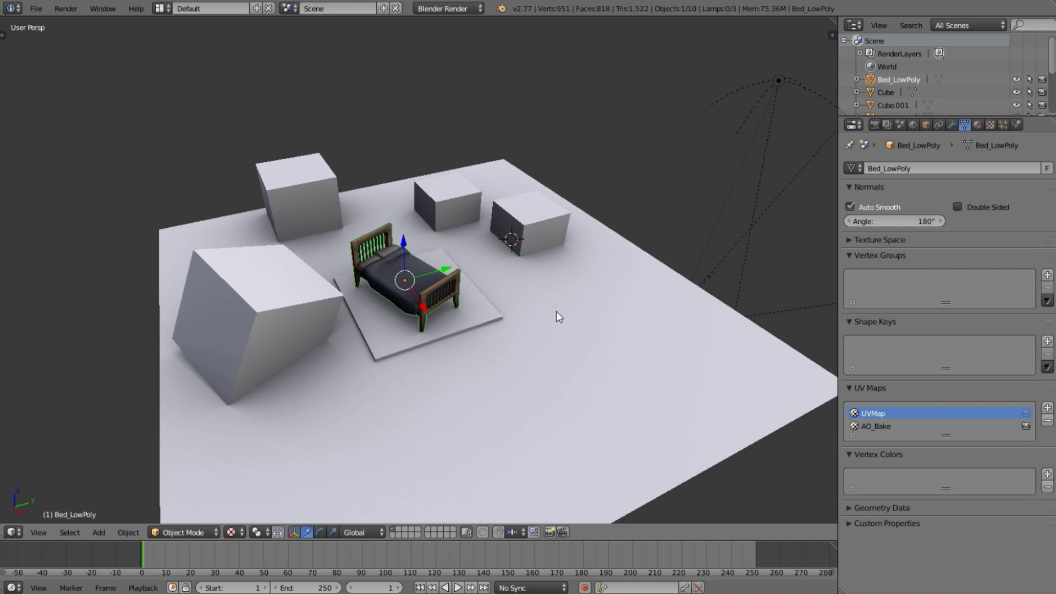
pyautogui.scroll(1, 557, 311)
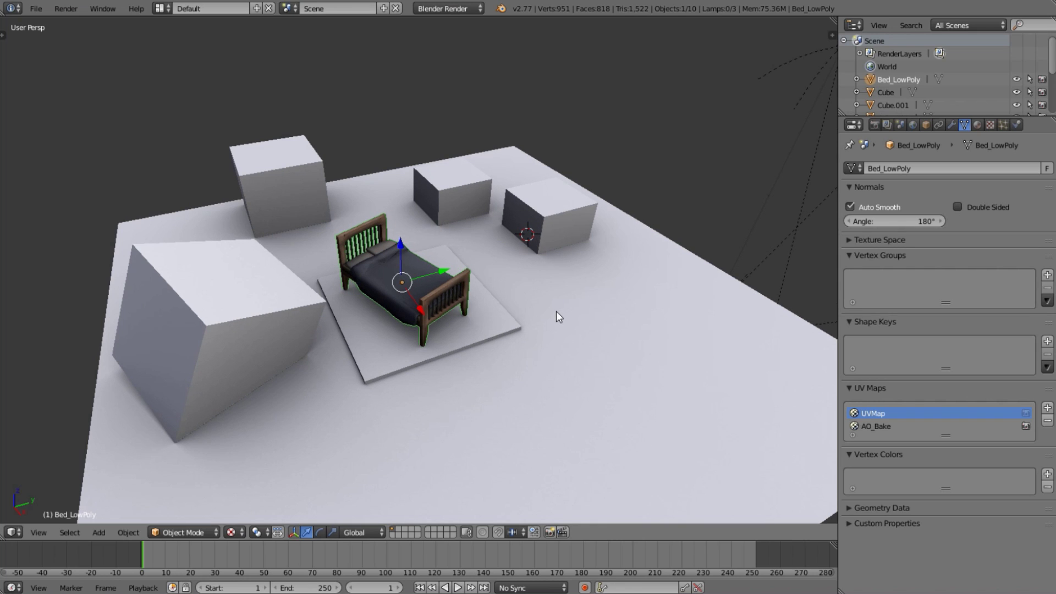